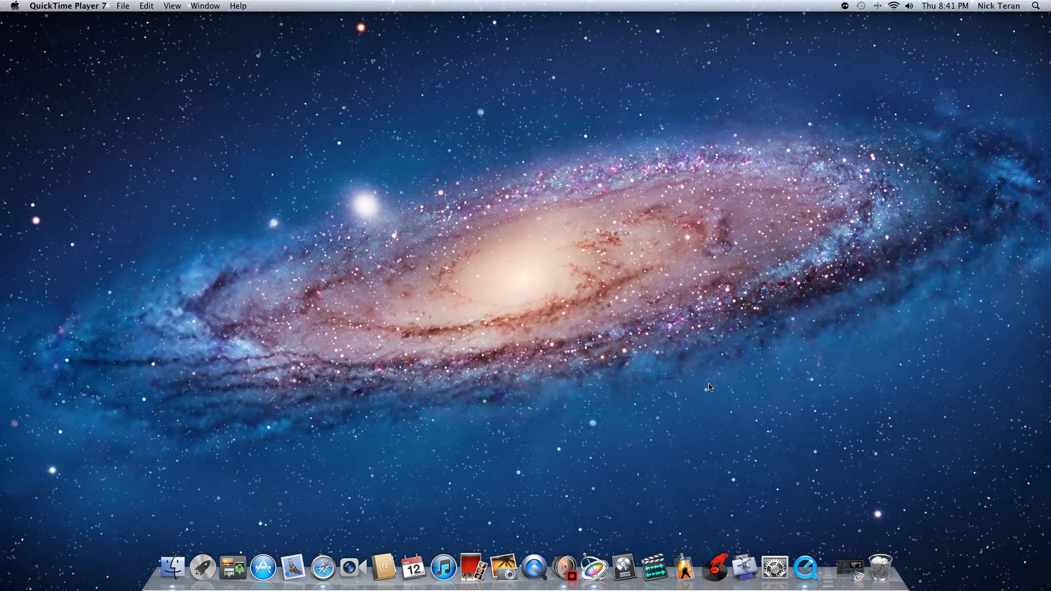
Step: Bring Motion 5 forward, scrub between frames 5 and 16, and play the finished smoke effect
click(595, 569)
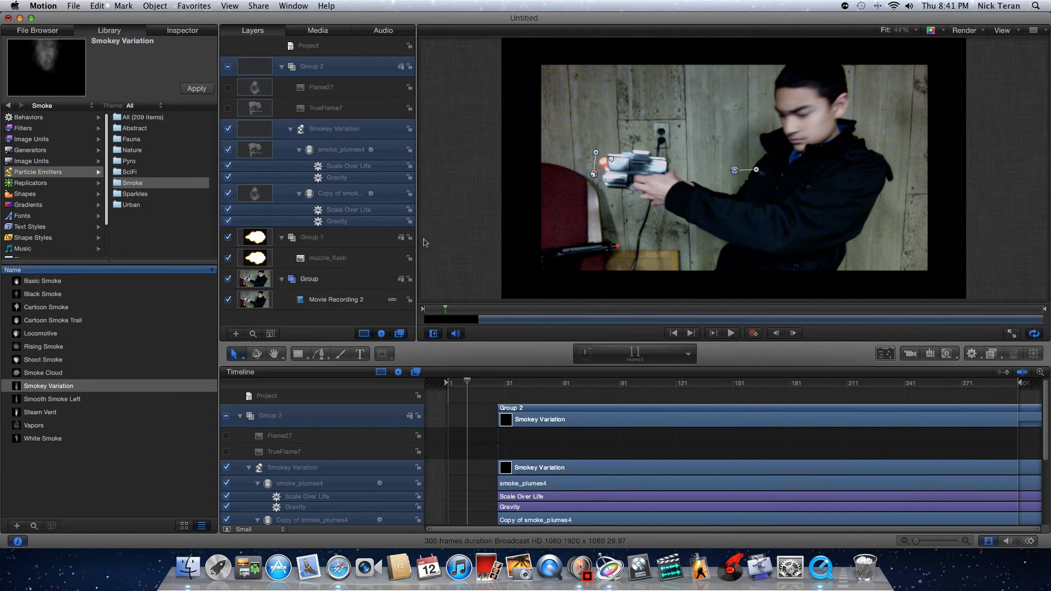
drag(468, 383, 456, 387)
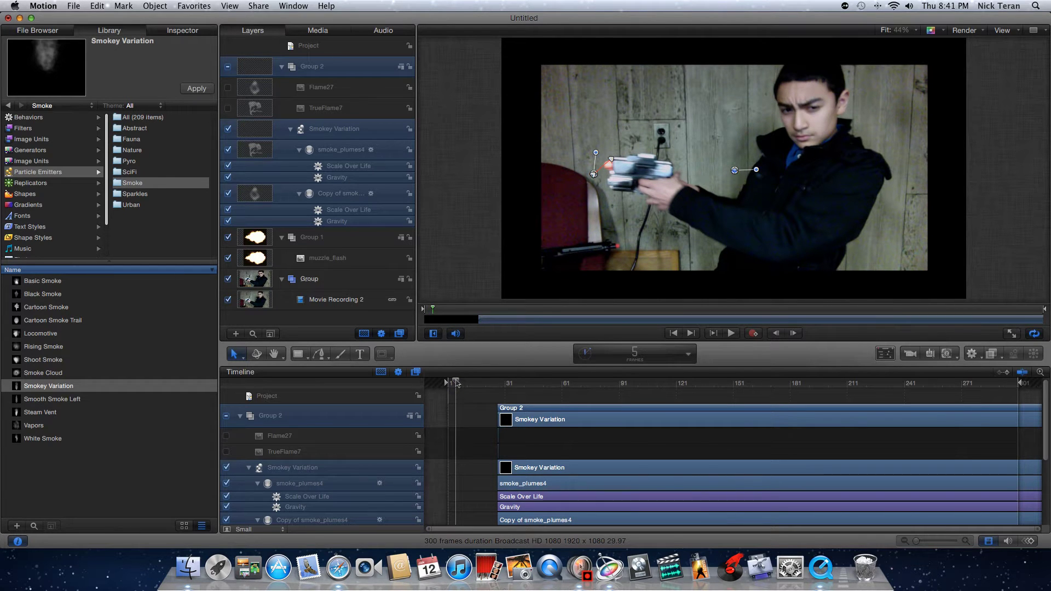
mouse_move(456, 383)
mouse_down()
mouse_move(477, 383)
mouse_move(448, 384)
mouse_up()
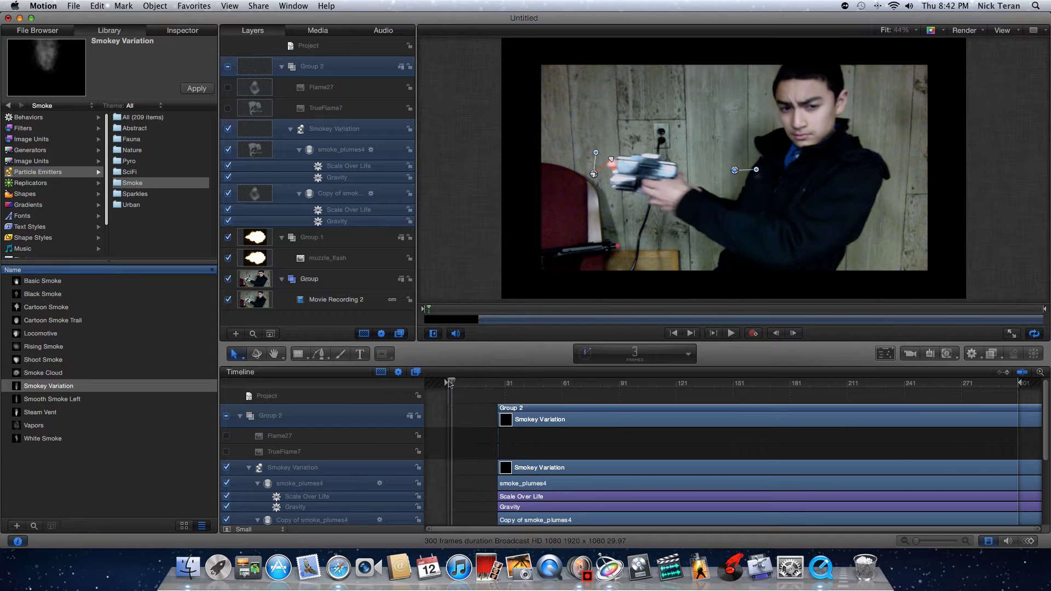
click(732, 333)
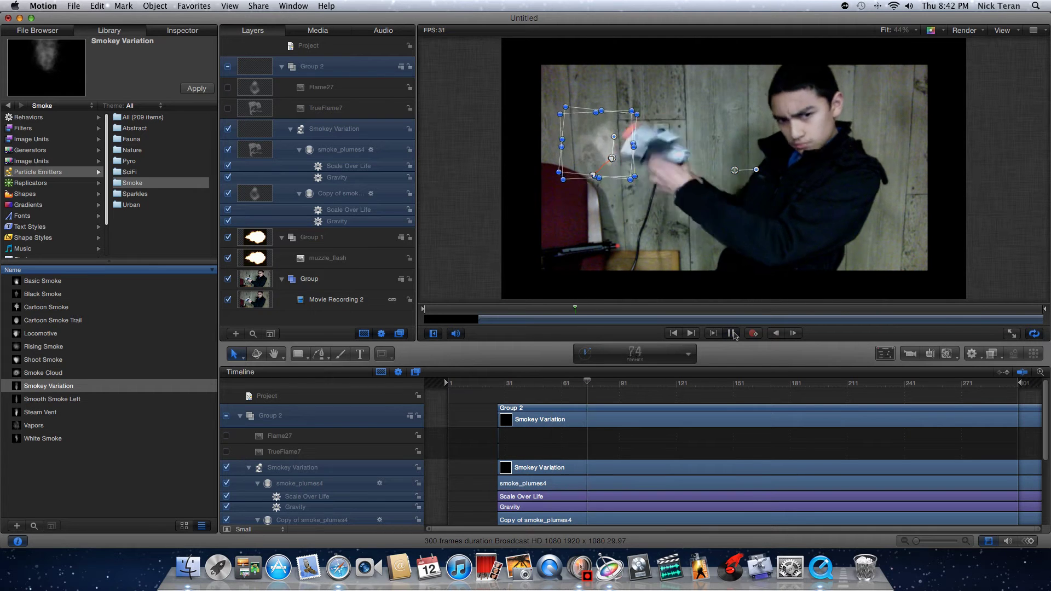
Step: Replay the project from frame 1, then marquee-select every layer in the Layers panel
click(481, 244)
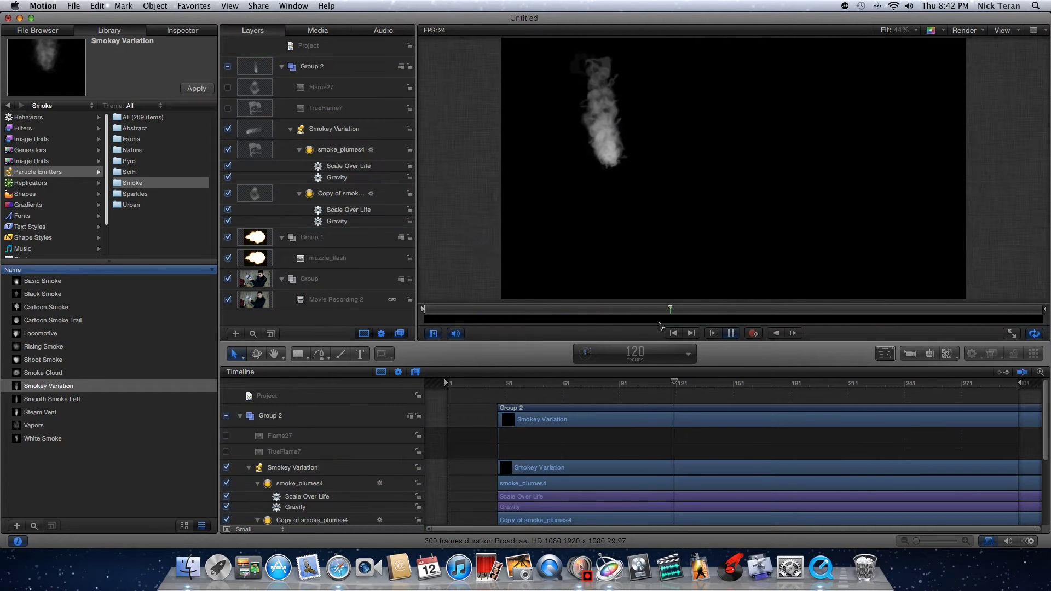
click(675, 333)
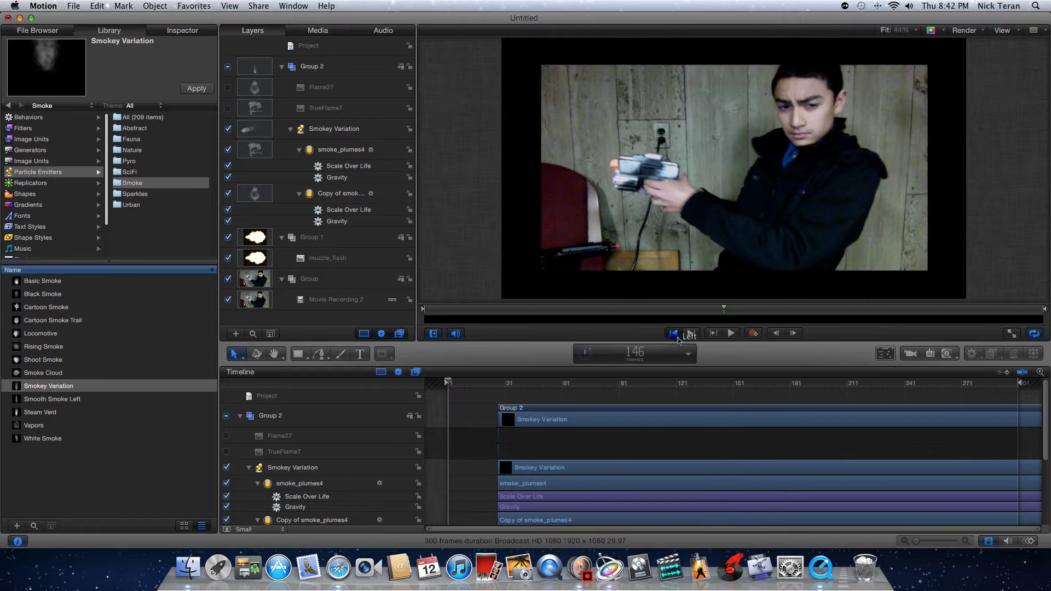
click(731, 333)
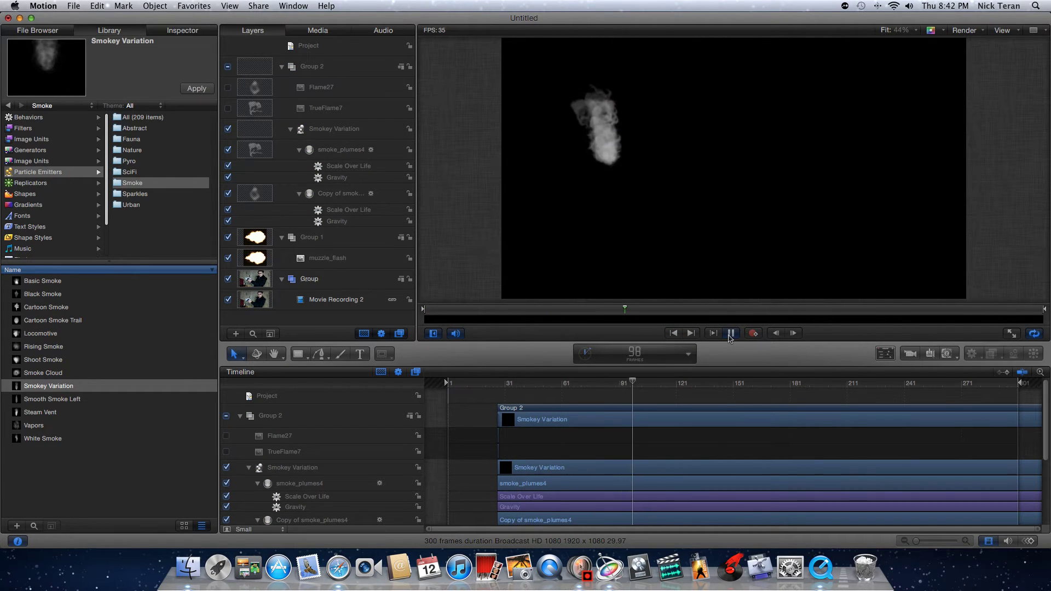
click(674, 333)
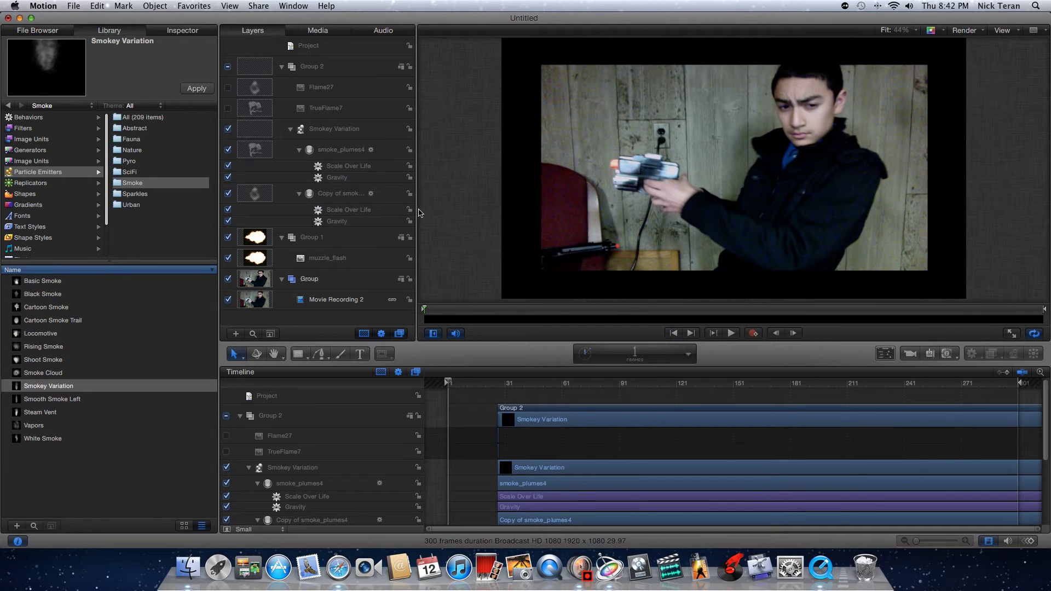
drag(355, 317, 351, 34)
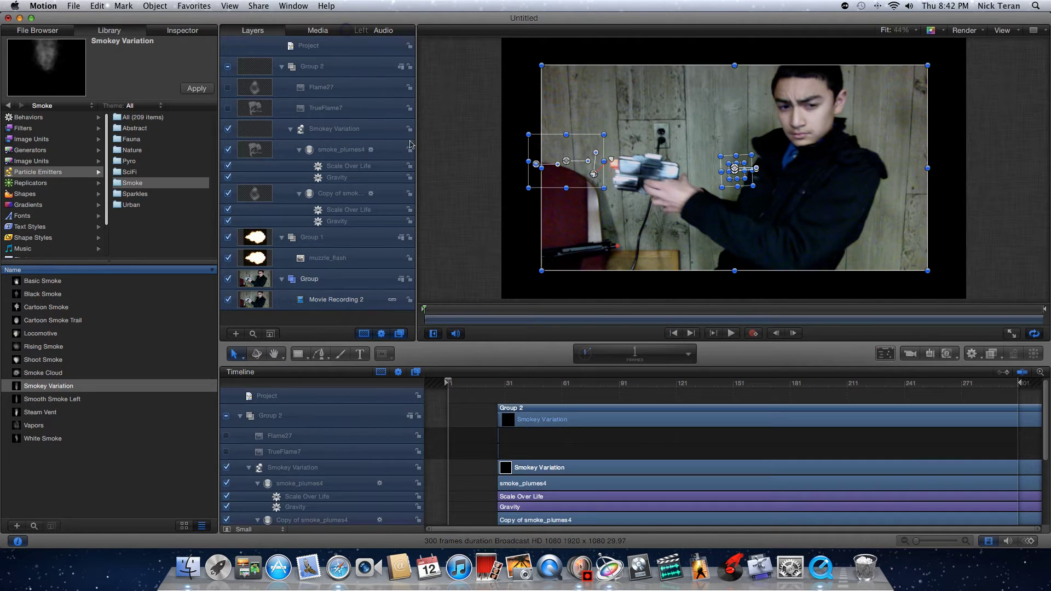
Step: Delete all selected layers and drag Movie Recording 2 from the Movies folder onto the canvas
key(Delete)
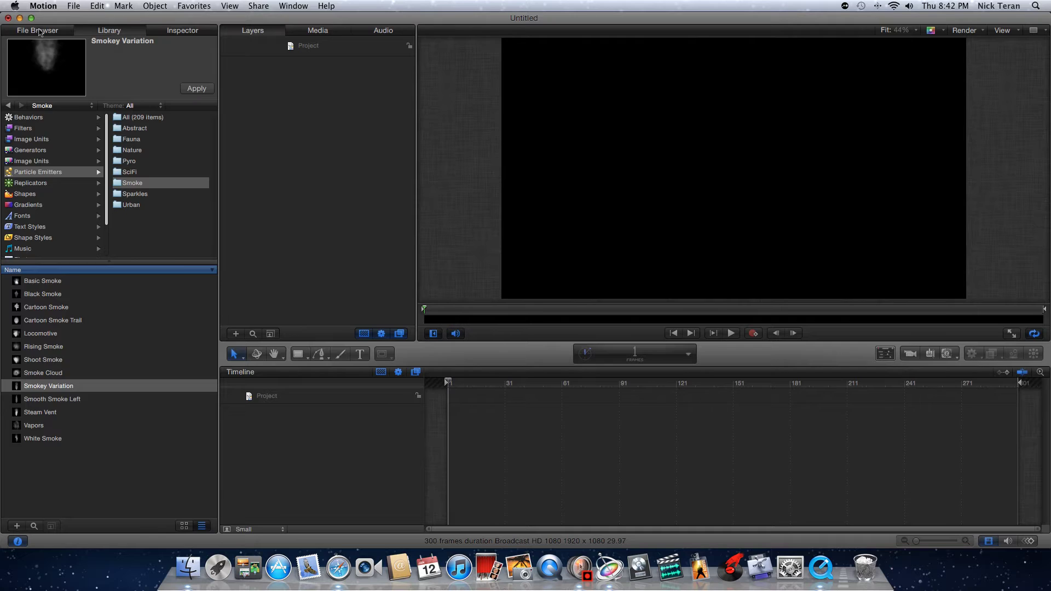
click(39, 31)
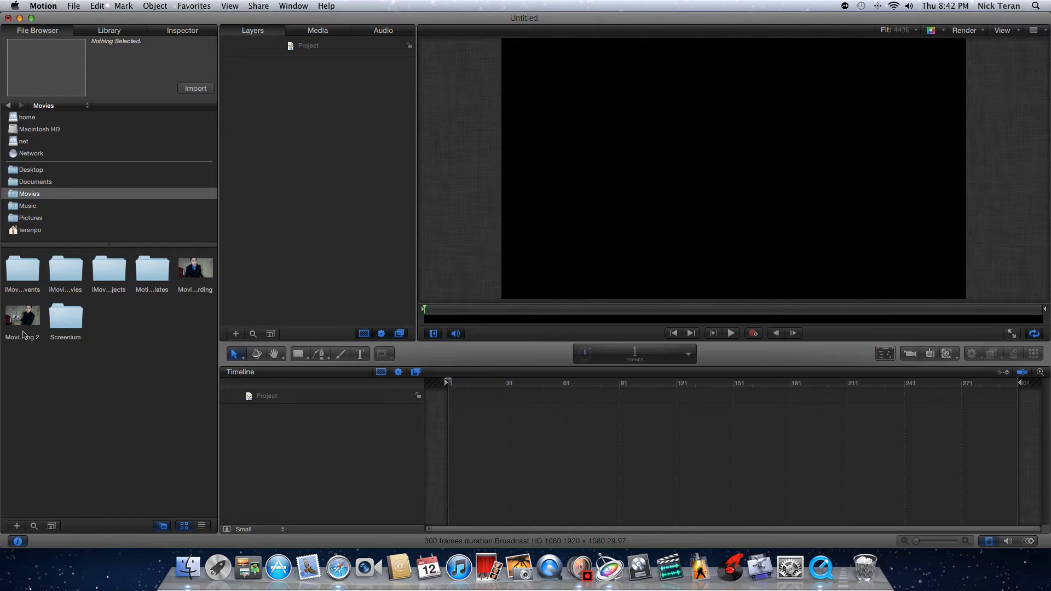
click(23, 319)
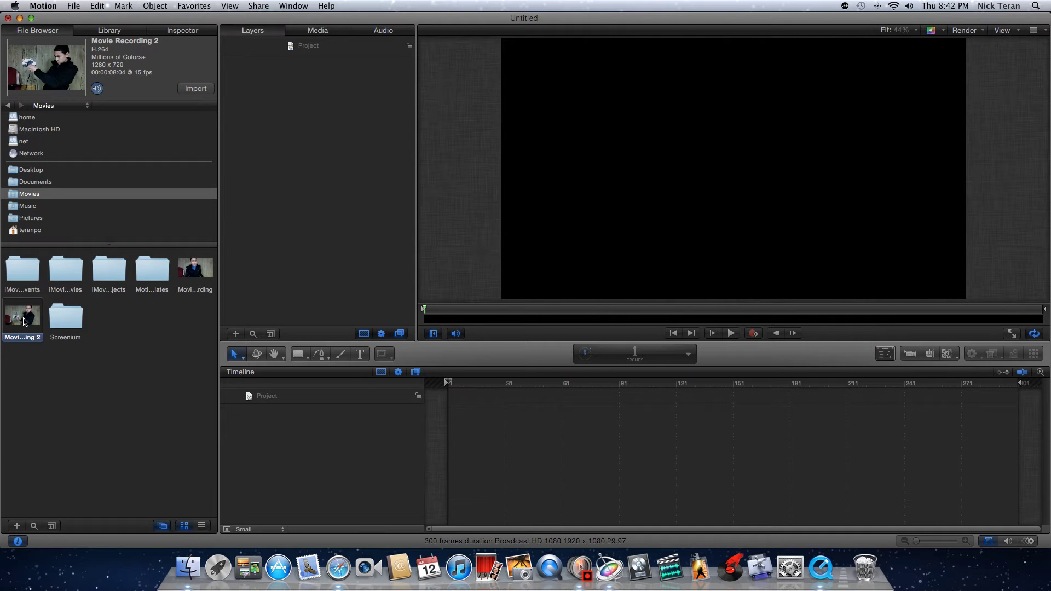
drag(24, 322, 739, 167)
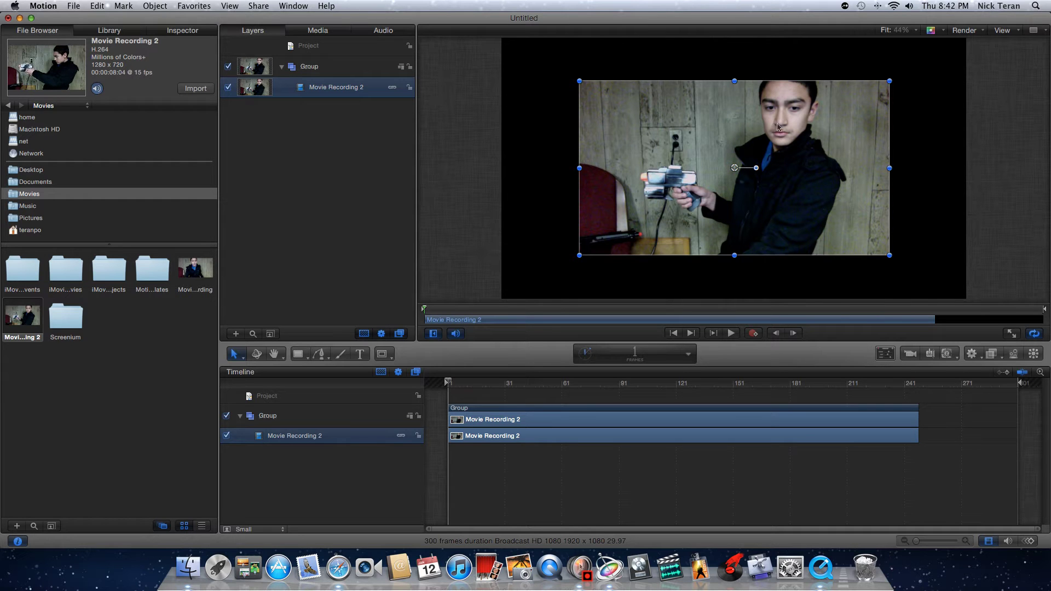
Step: Scale Movie Recording 2 to about 113%, centre it, and trim its start to around frame 30
drag(890, 81, 998, 45)
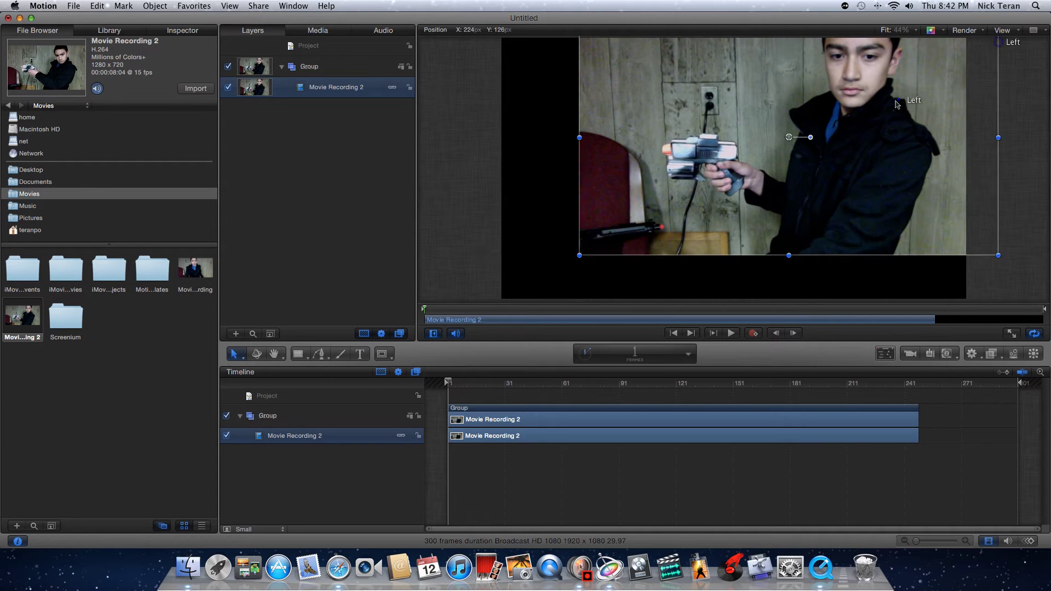
drag(901, 101, 847, 130)
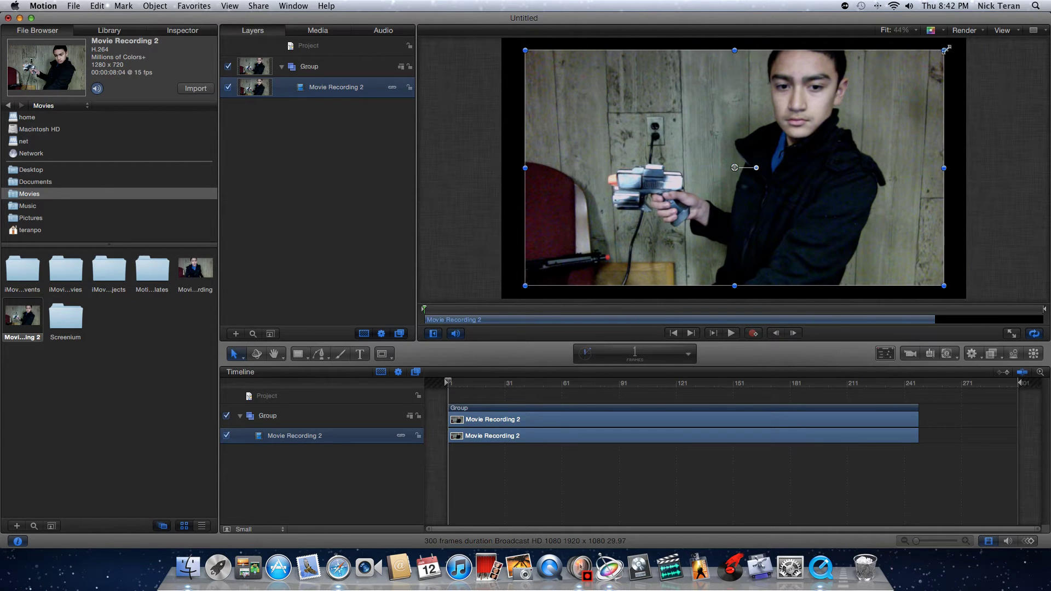
drag(943, 49, 949, 47)
drag(886, 115, 877, 133)
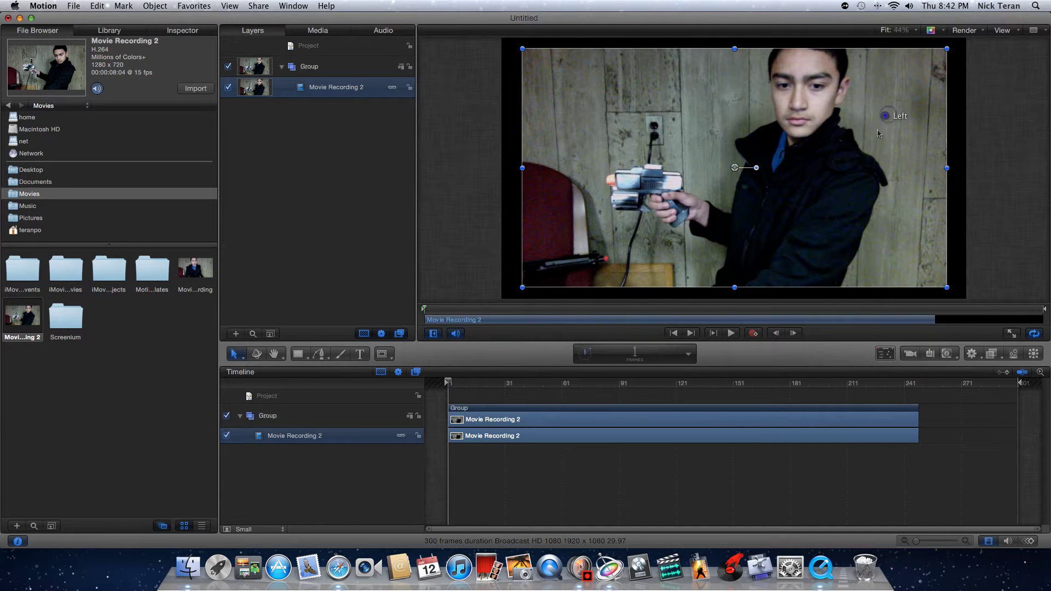
click(605, 462)
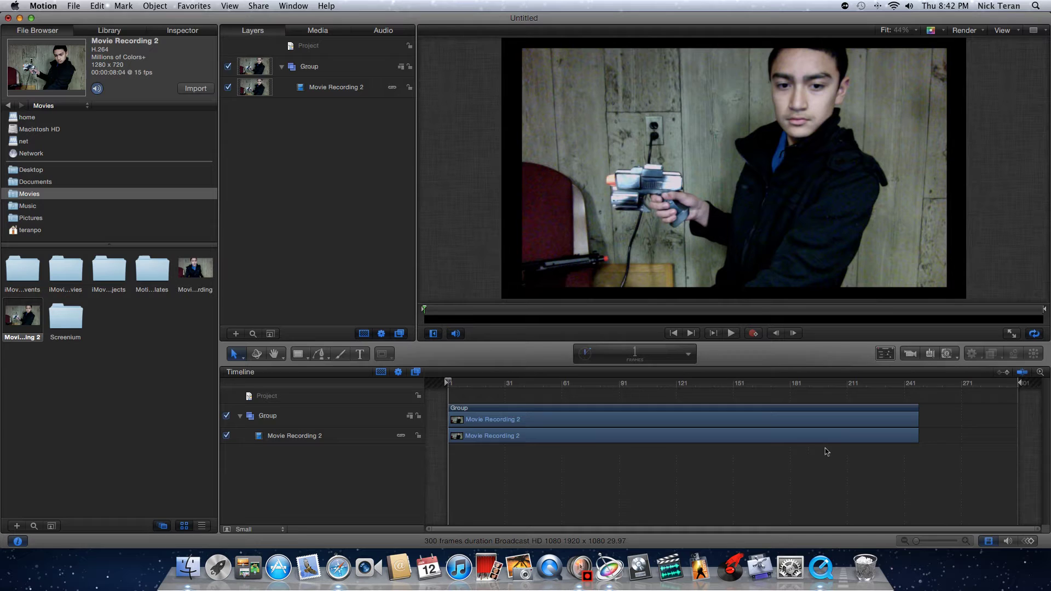
drag(529, 478, 504, 437)
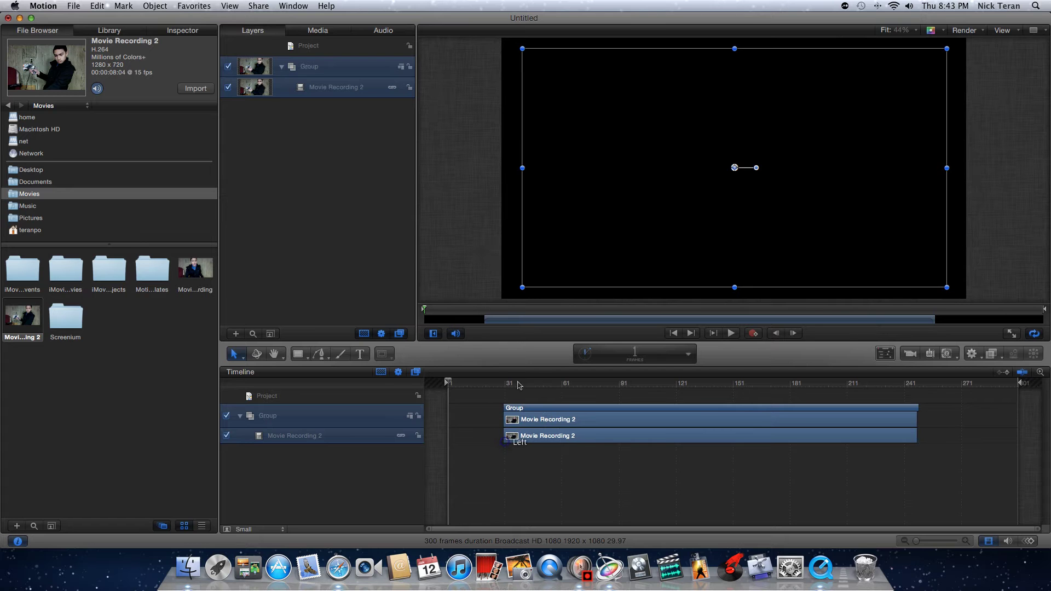
Step: Trim the clip and Group out-points to end around frame 93, previewing the trimmed section
click(507, 387)
key(space)
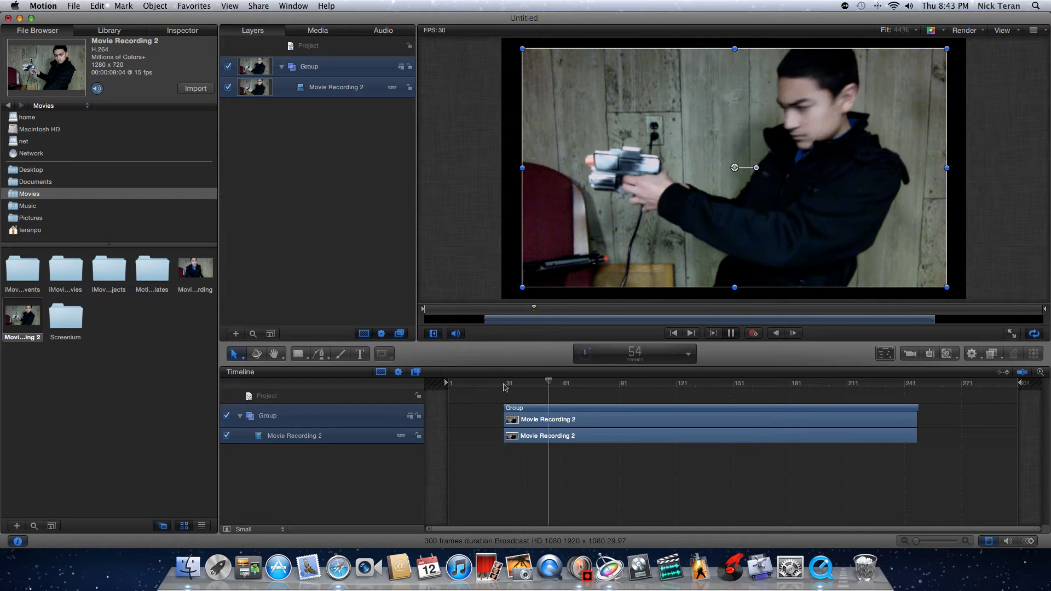
key(space)
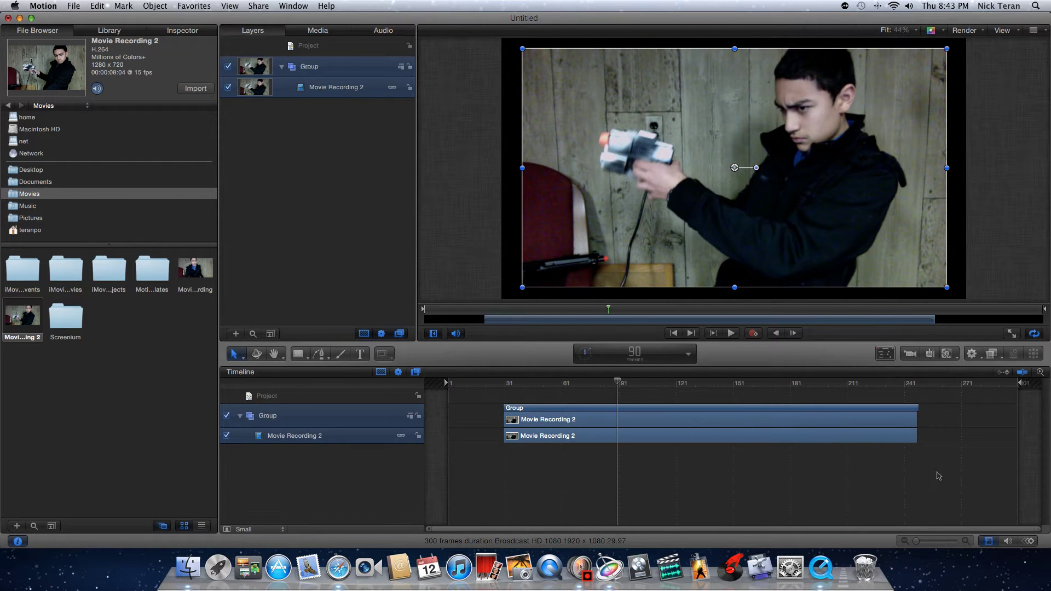
drag(915, 437, 619, 430)
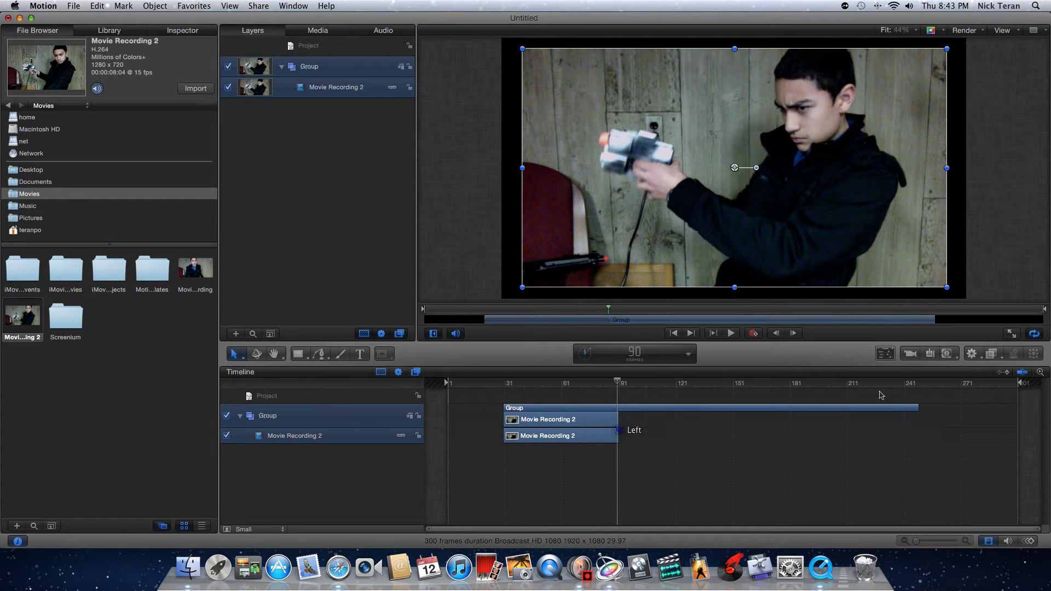
drag(916, 409, 619, 417)
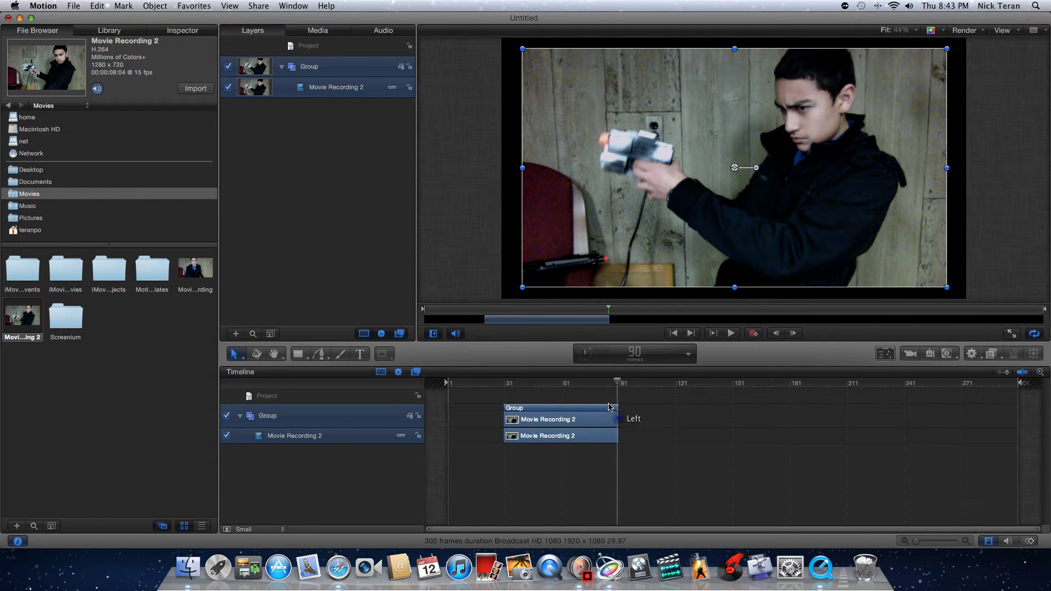
key(space)
click(625, 442)
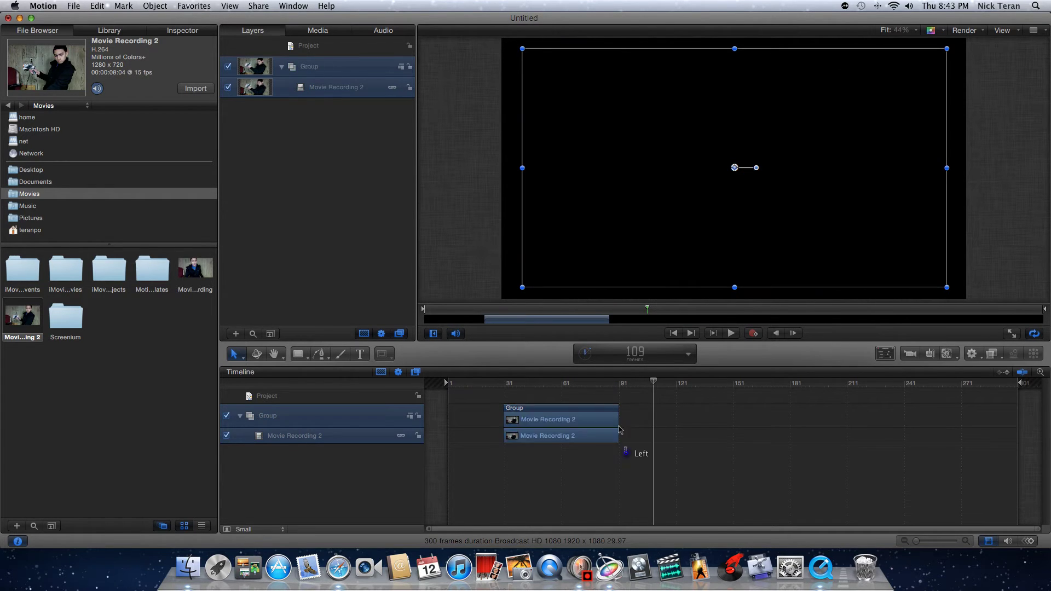
drag(620, 440, 635, 438)
click(612, 389)
key(space)
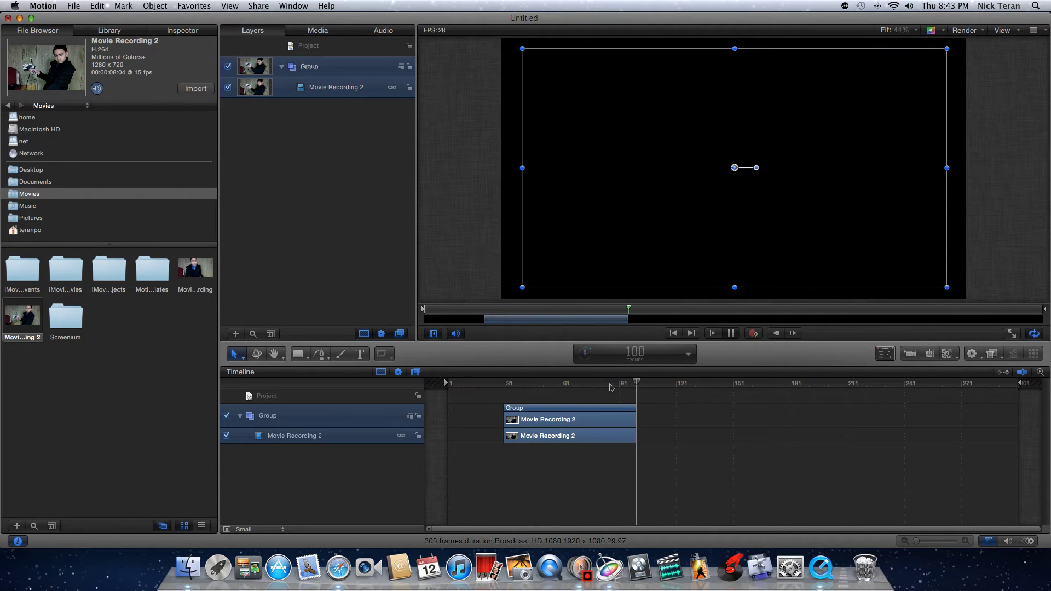
key(space)
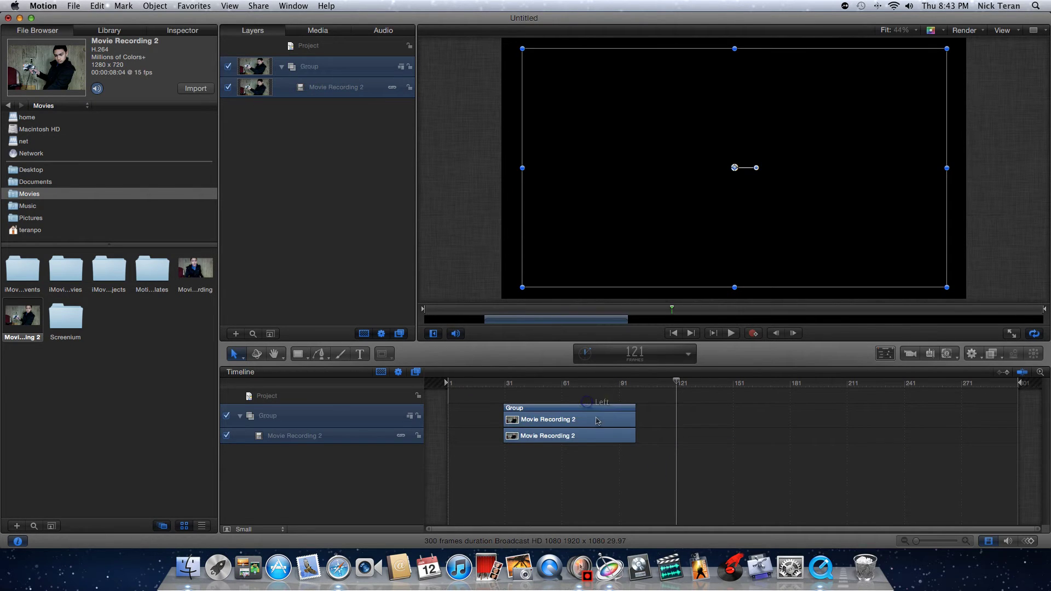
Step: Slide the trimmed clips to start at frame 1 and play the shortened shot from the start
drag(600, 432, 545, 421)
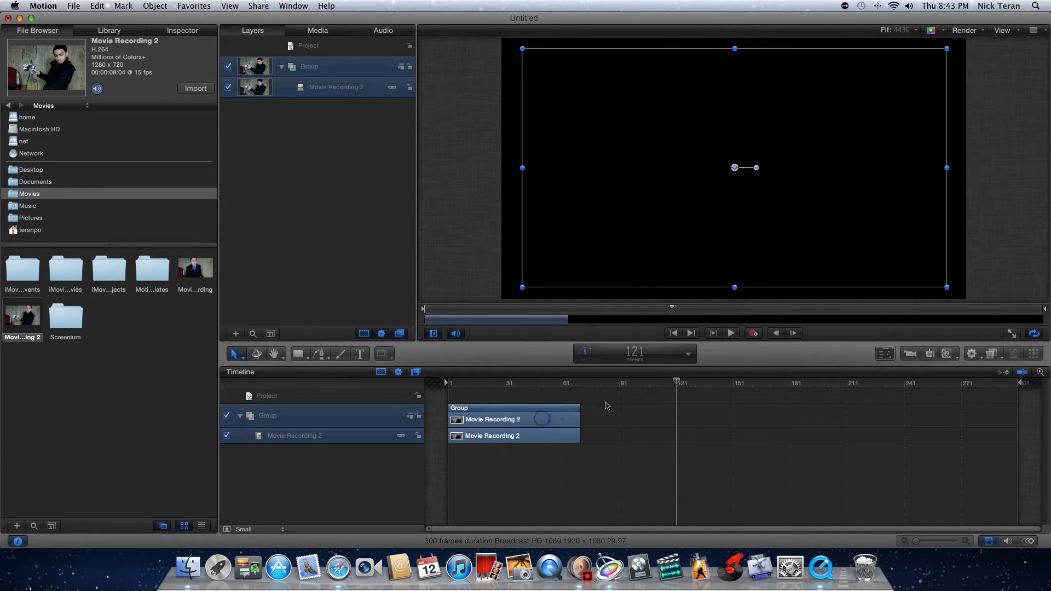
click(672, 333)
key(space)
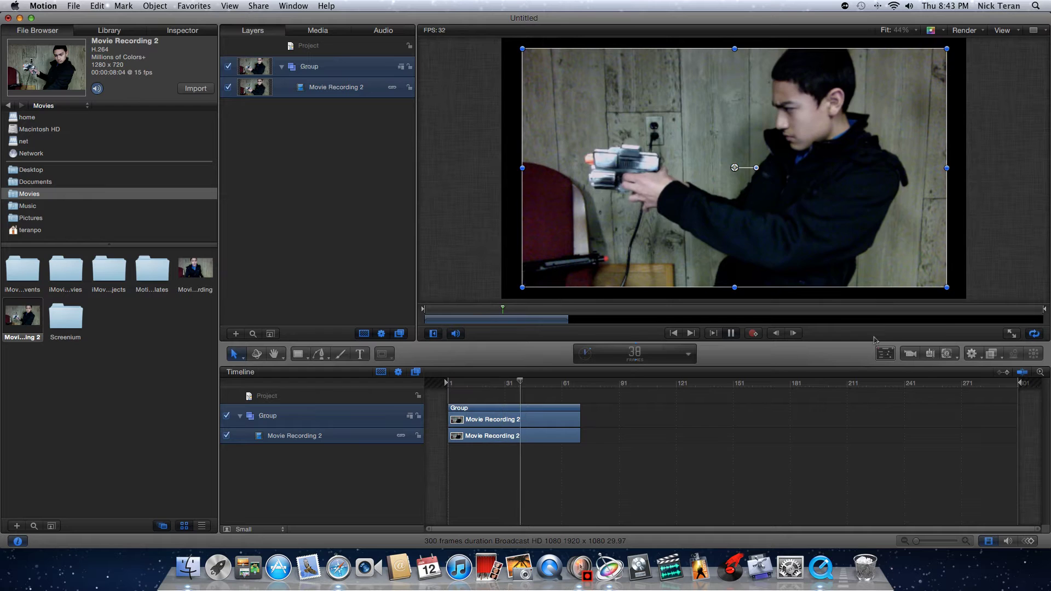
key(space)
click(665, 453)
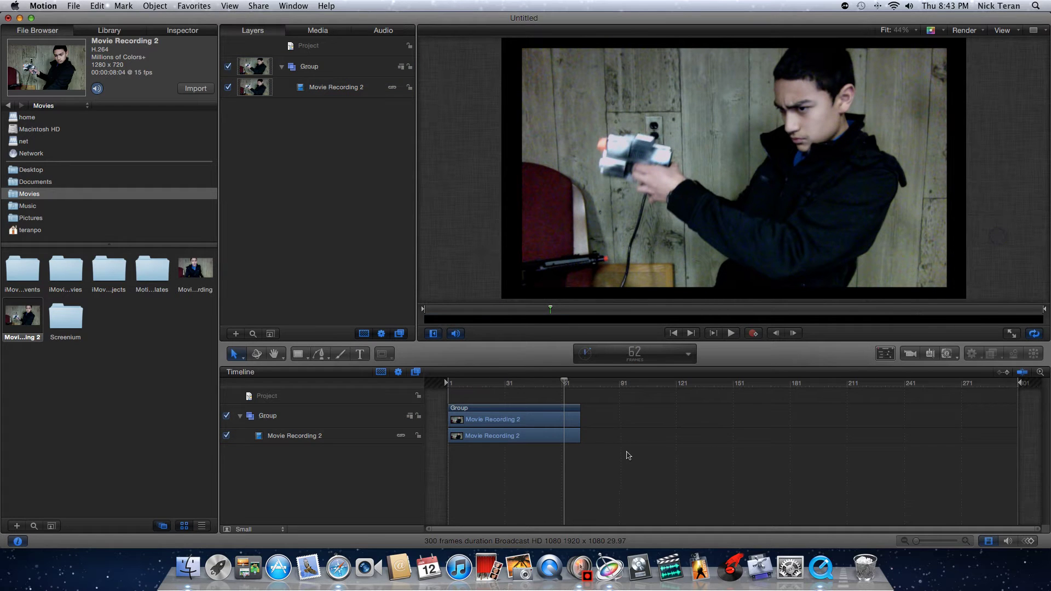
click(674, 334)
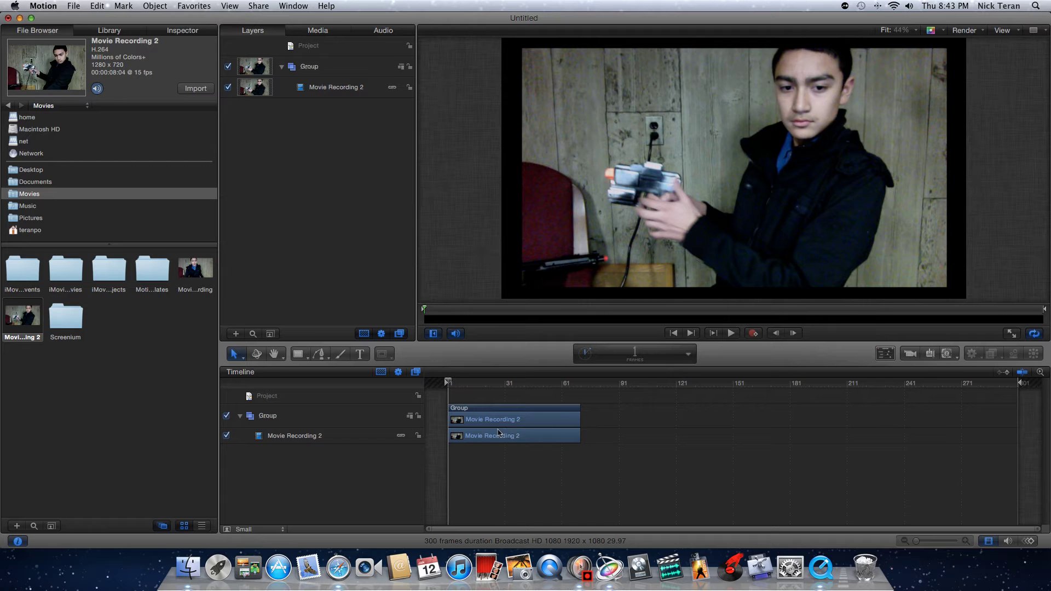
Step: Scale Movie Recording 2 up slightly to fill more of the frame, then show the Pictures folder
click(703, 180)
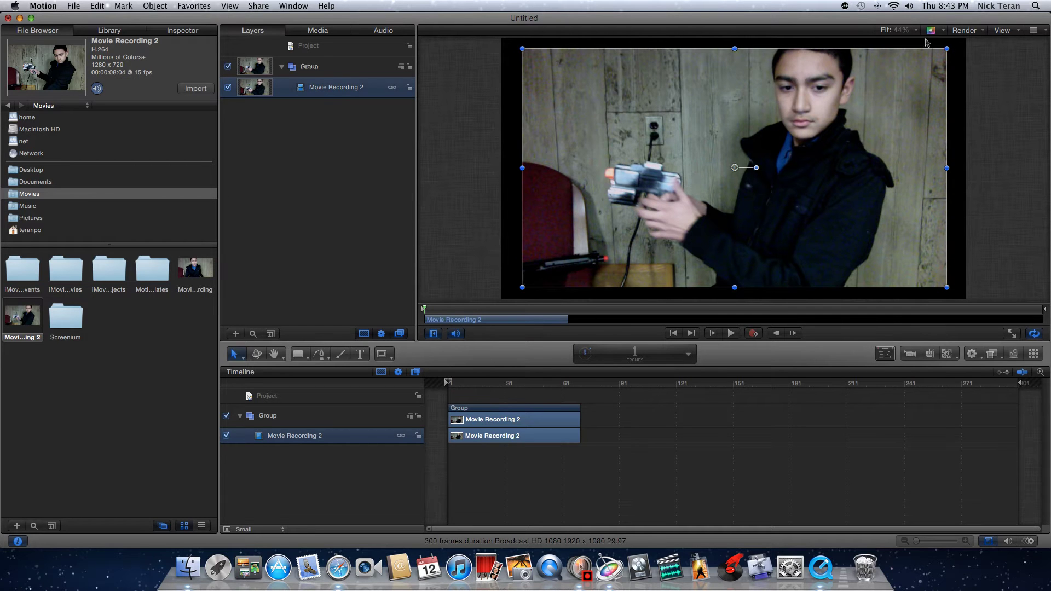
drag(943, 49, 955, 42)
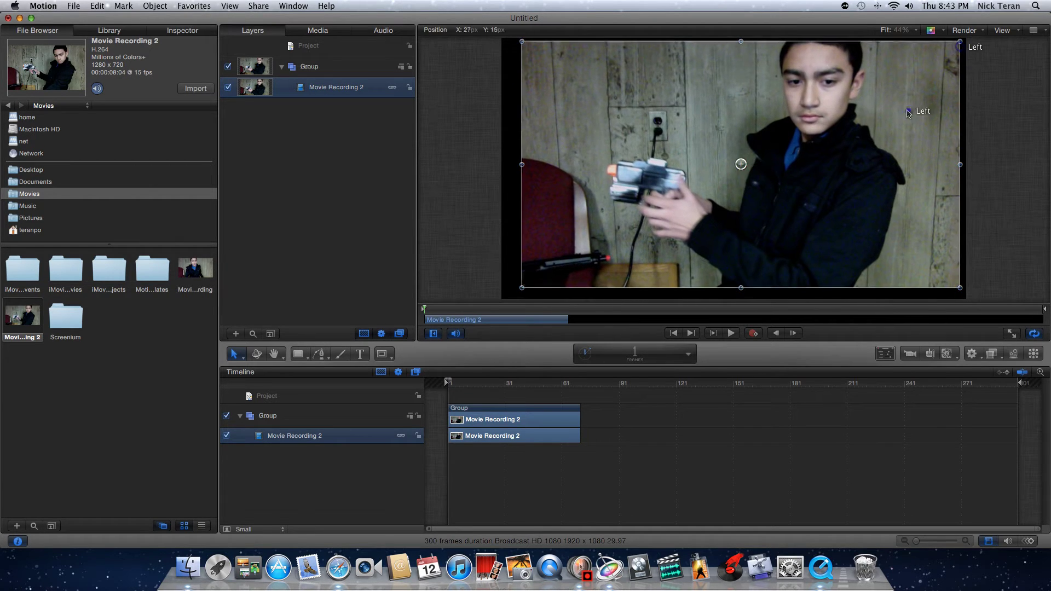
drag(905, 116, 904, 116)
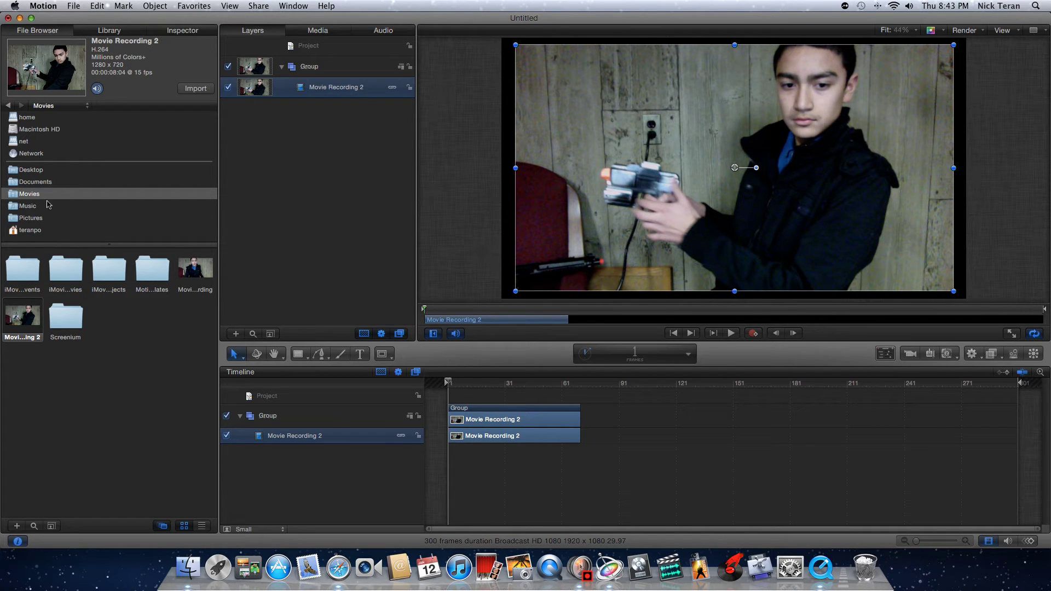
click(38, 219)
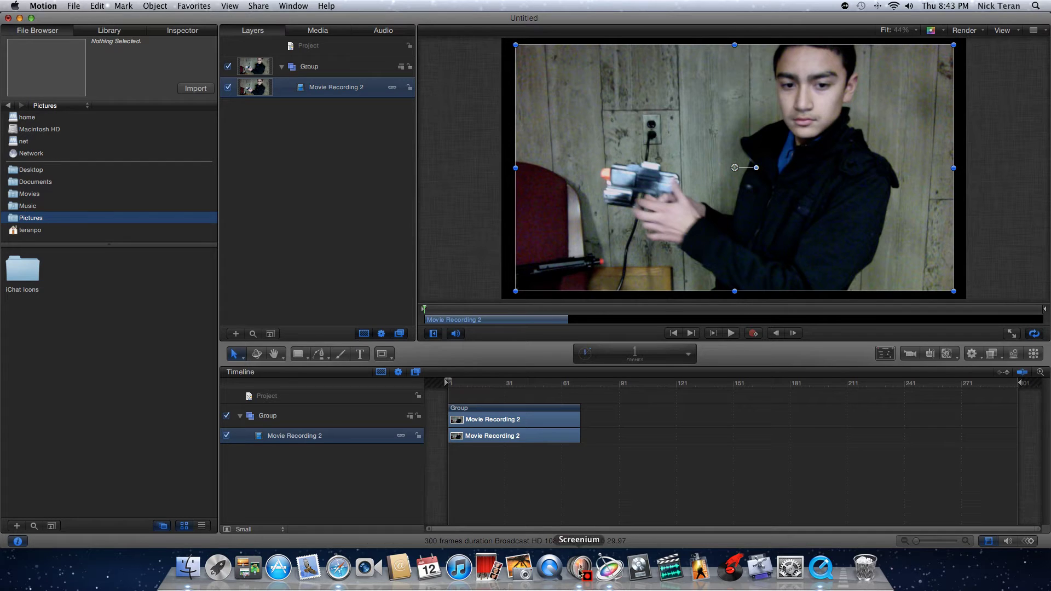
Step: Open iPhoto's Last Import flash photo, park Motion's playhead at frame 45, and bring iPhoto back into view
click(522, 570)
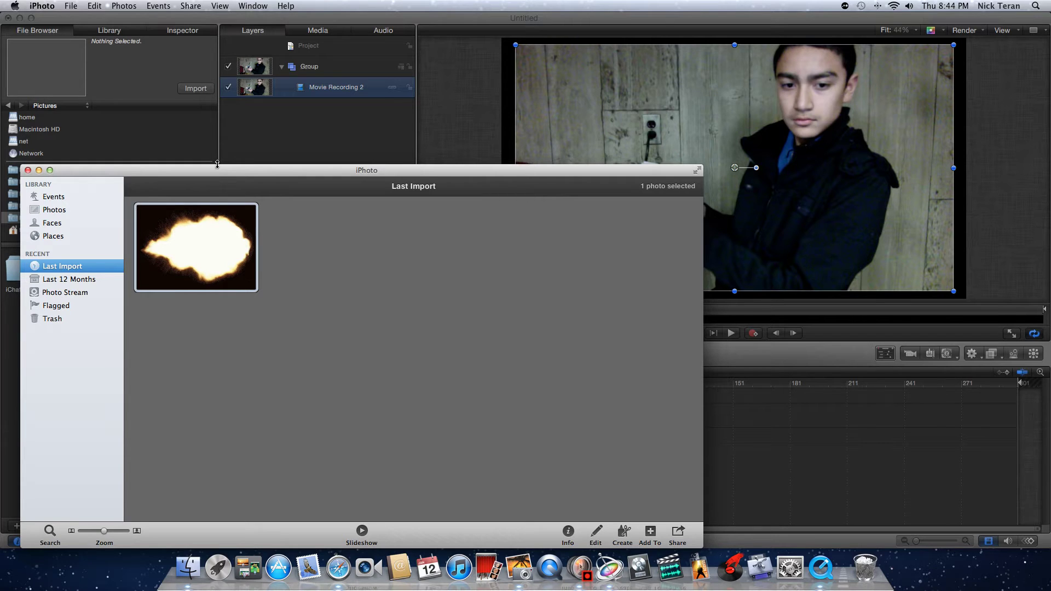
drag(220, 174, 438, 478)
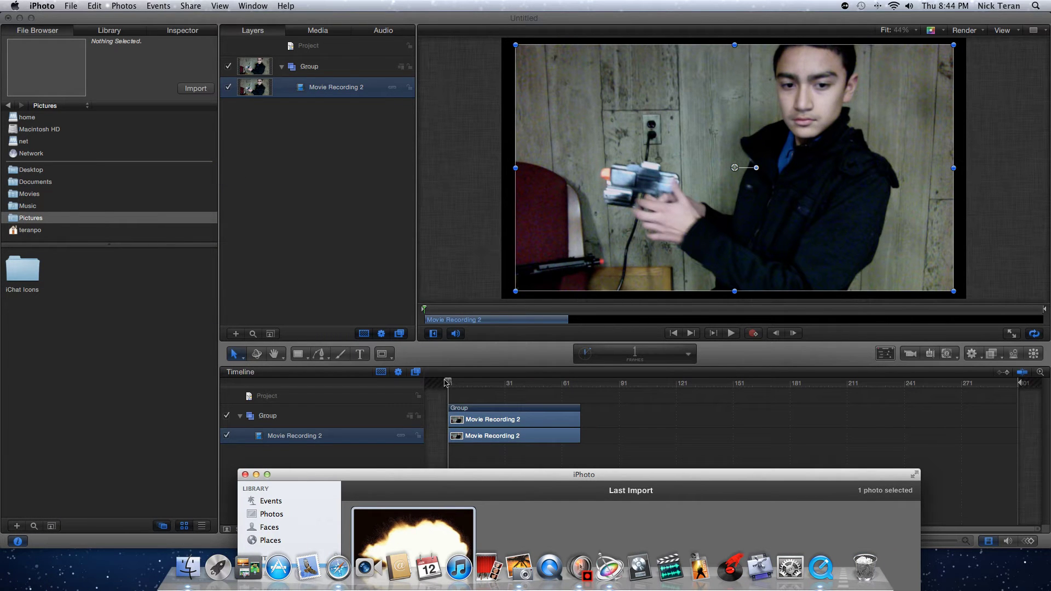
click(448, 382)
drag(449, 383, 534, 378)
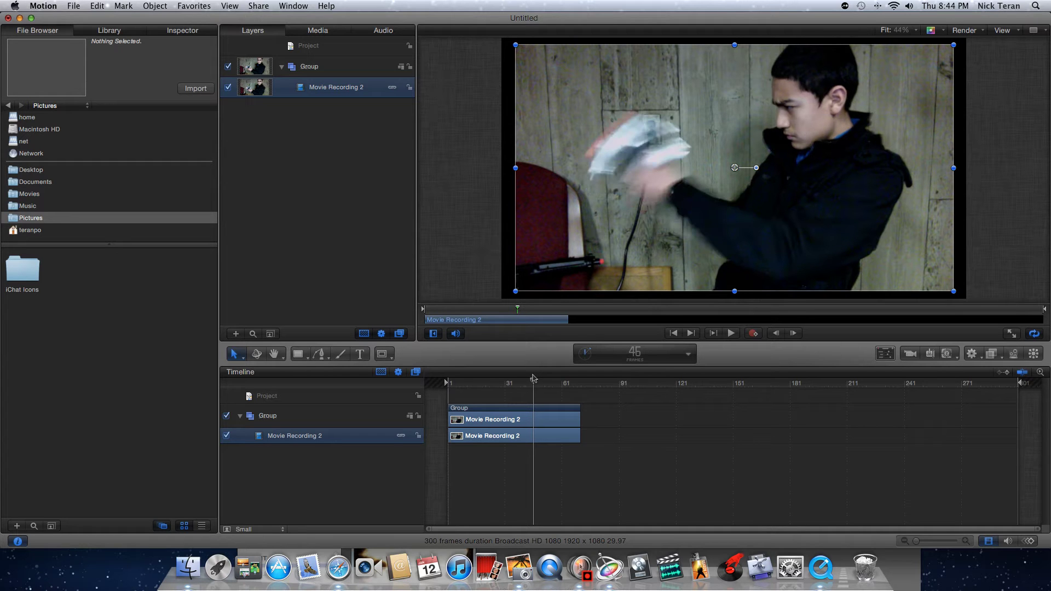
drag(534, 378, 532, 378)
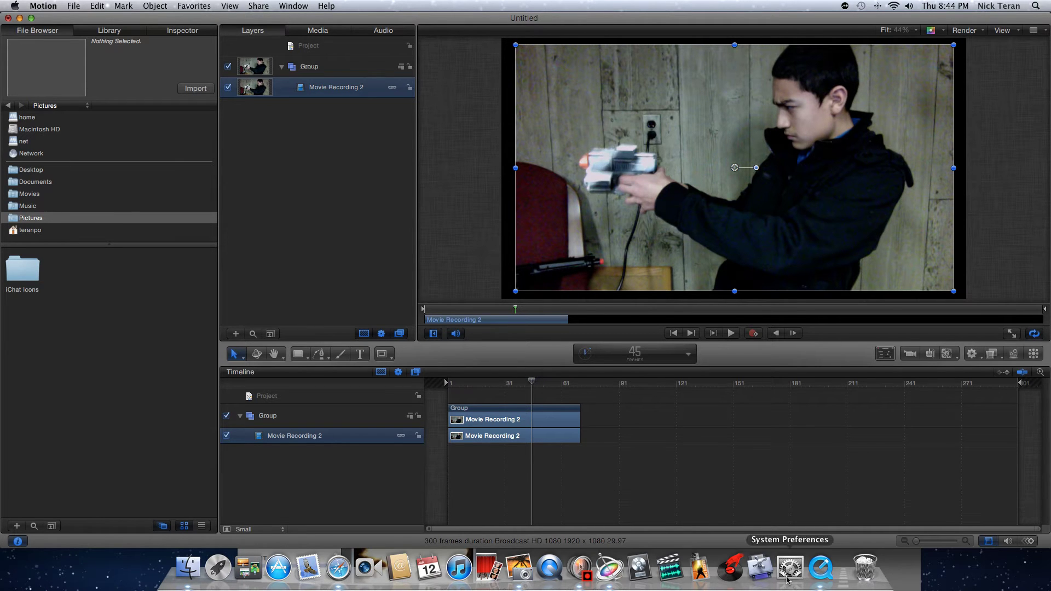
click(917, 575)
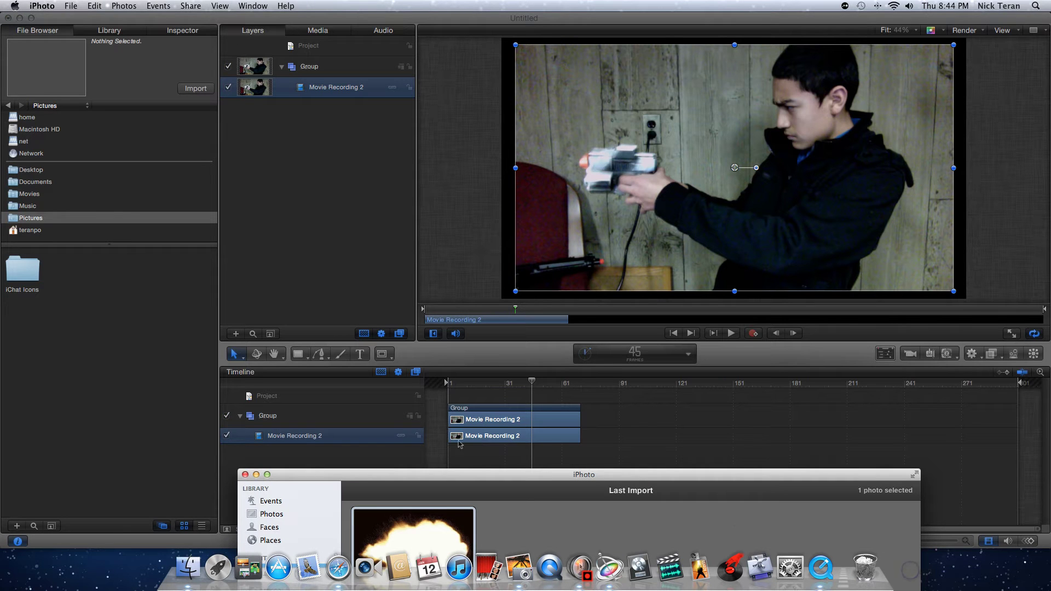
drag(465, 463, 442, 433)
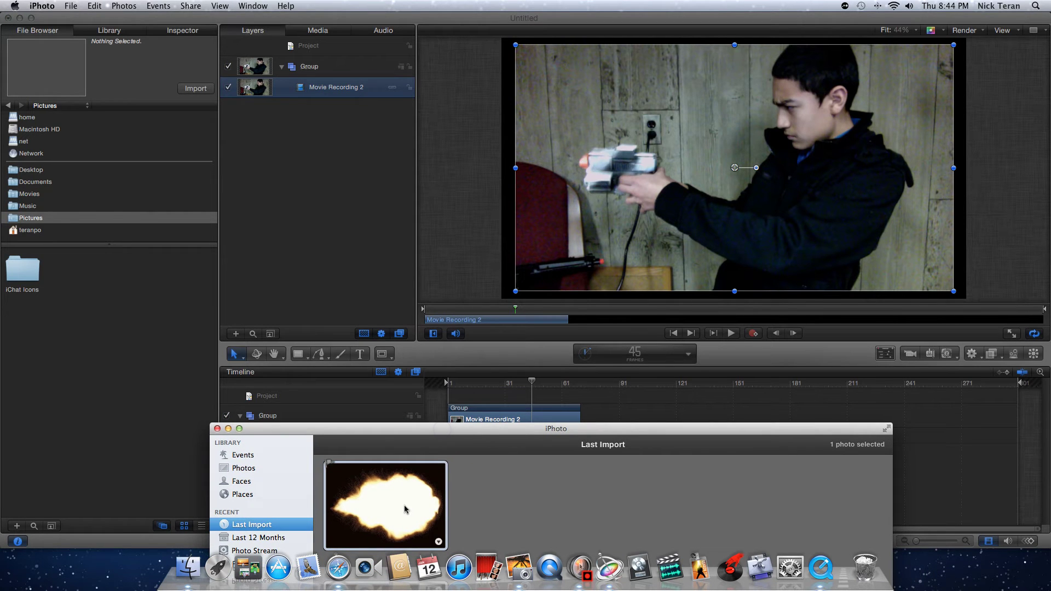
Step: Drag the flash photo into the project, close iPhoto, and group muzzle_flash at the top level
drag(381, 508, 699, 156)
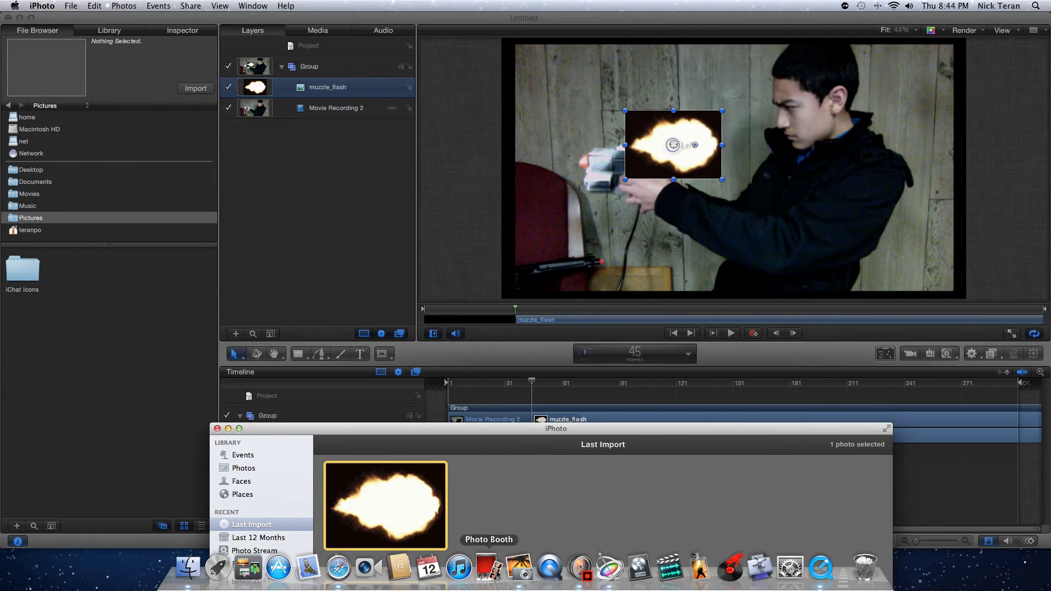
click(217, 429)
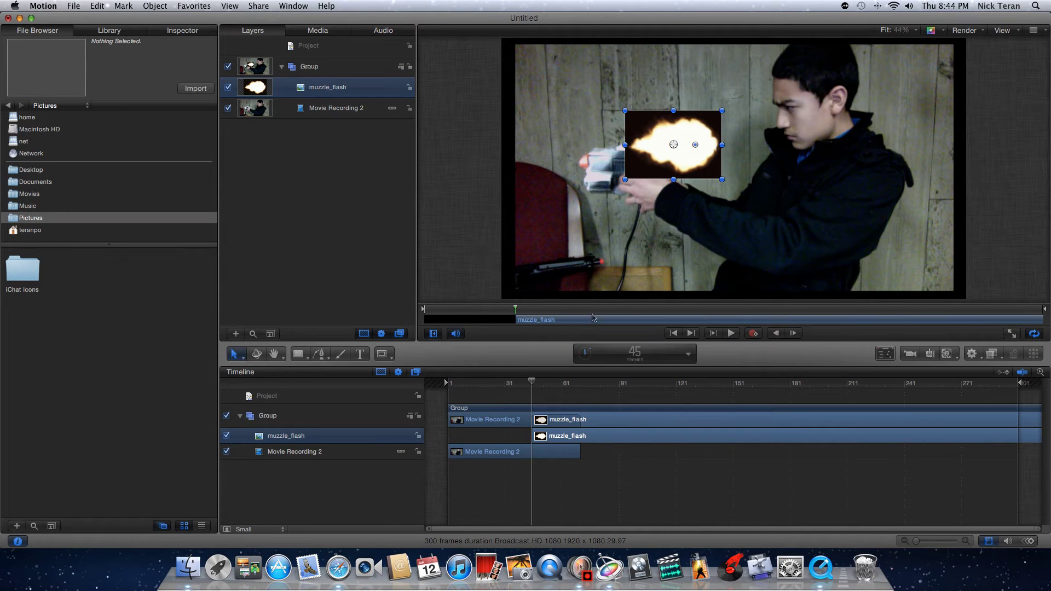
right_click(316, 89)
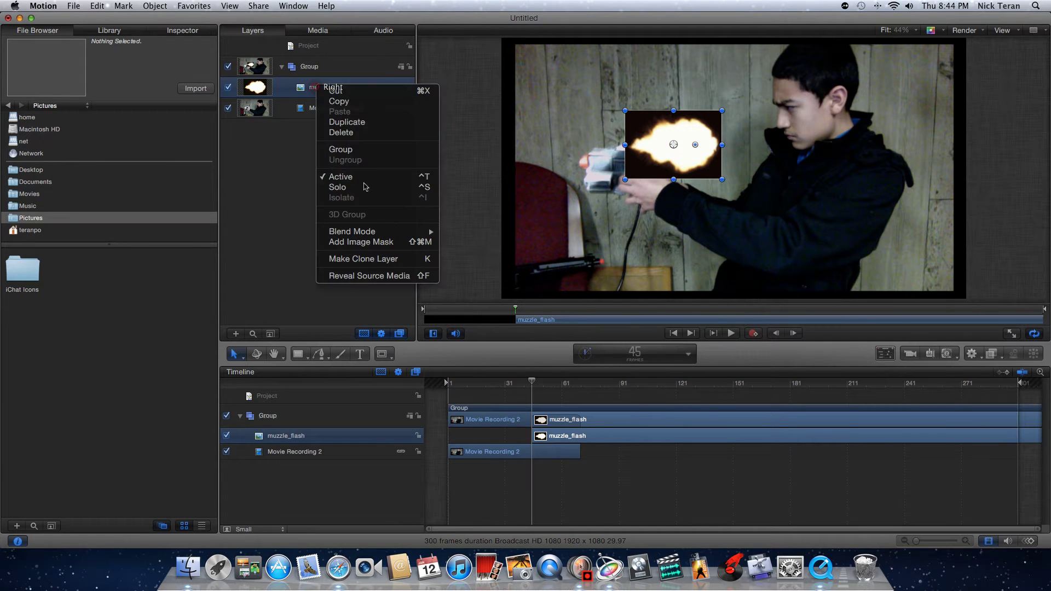
click(355, 151)
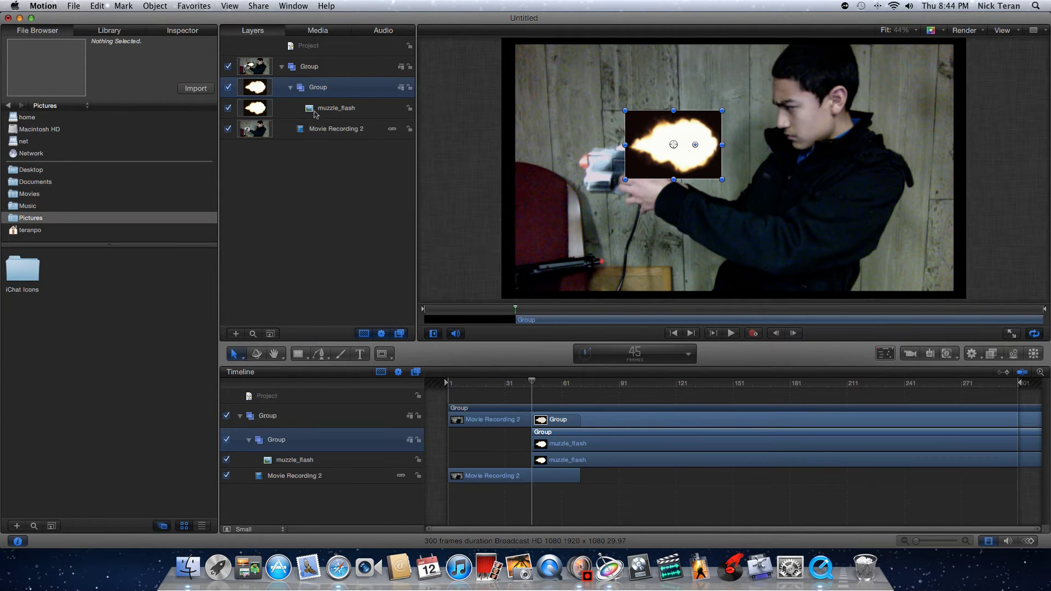
drag(321, 91, 326, 173)
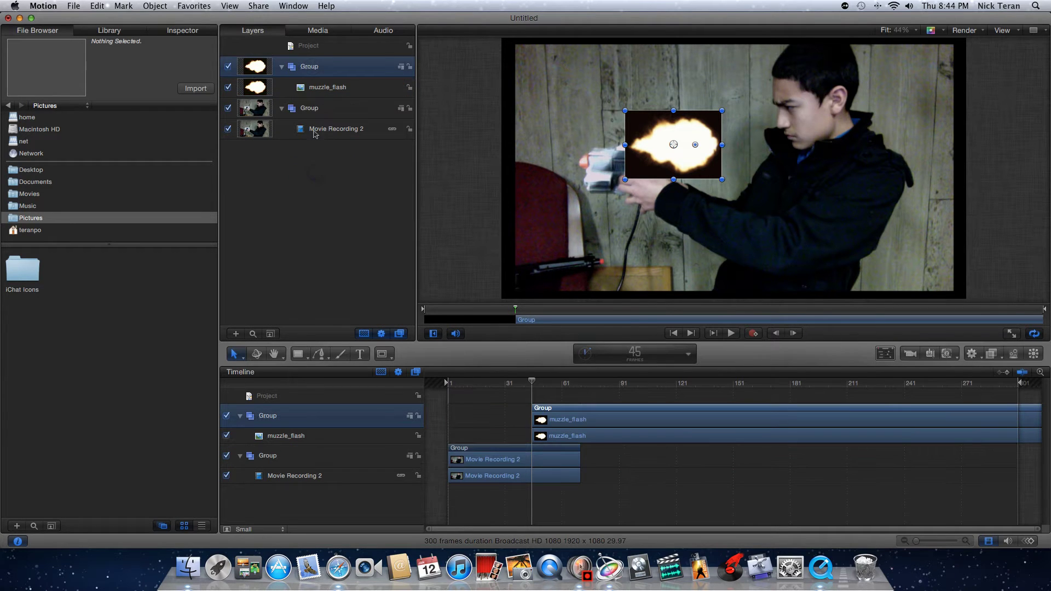
Step: Check the flash and video groups' options and reselect the muzzle_flash layer
right_click(316, 70)
click(298, 159)
right_click(312, 109)
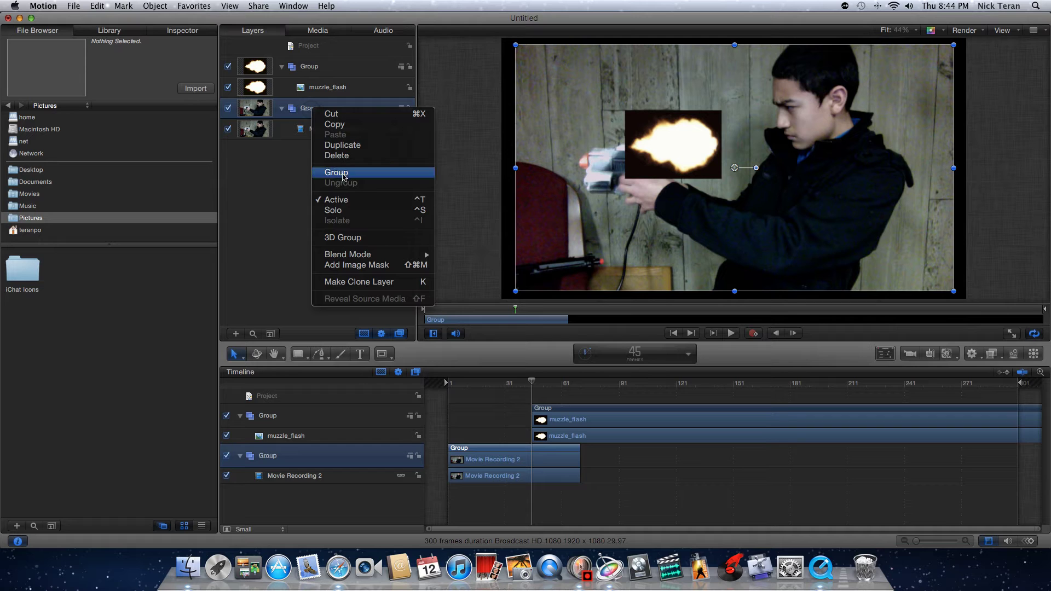
click(284, 182)
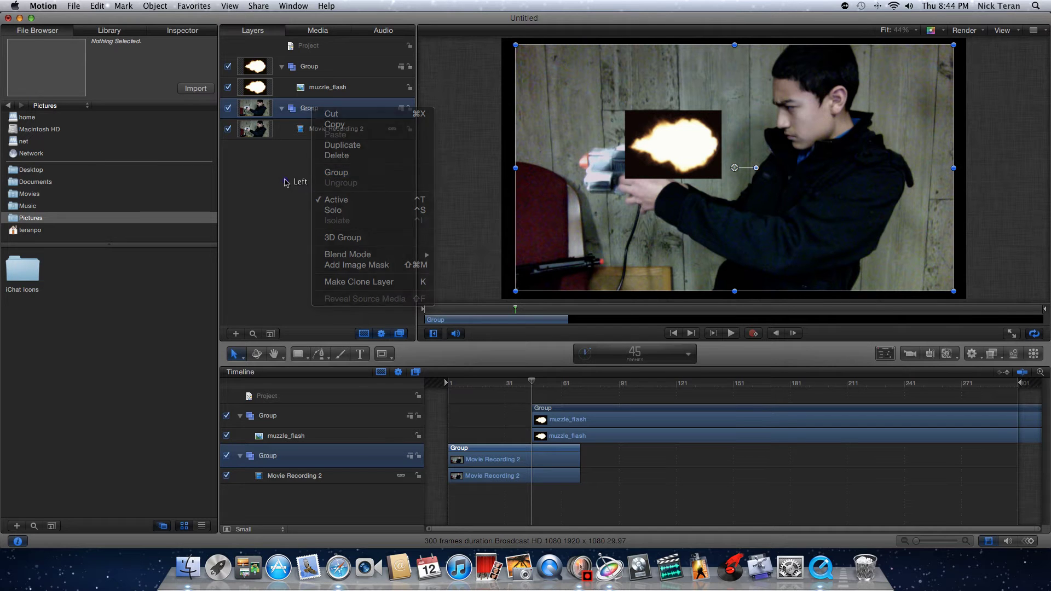
click(328, 89)
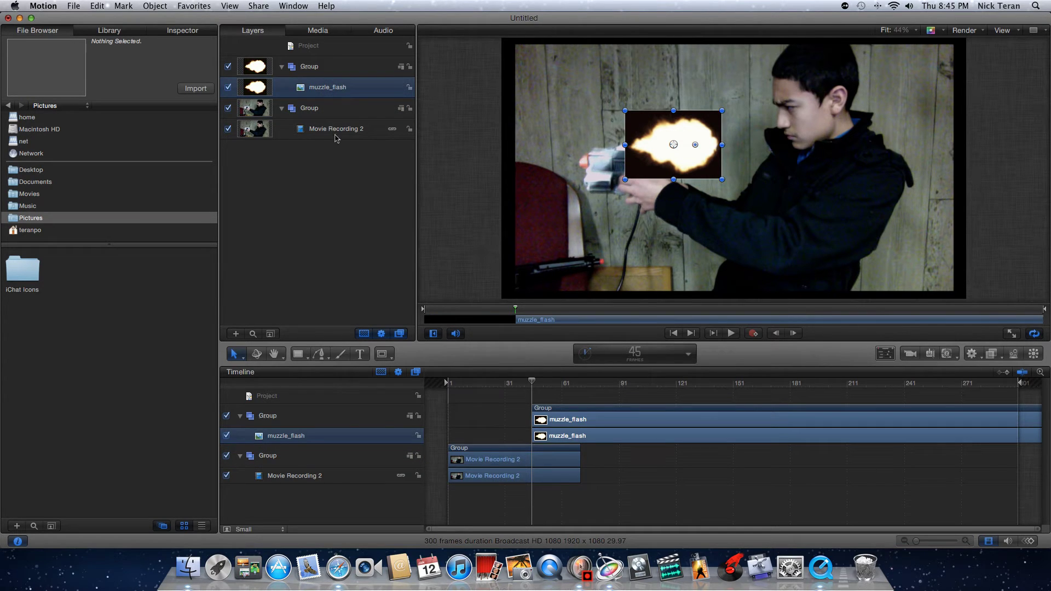
click(317, 208)
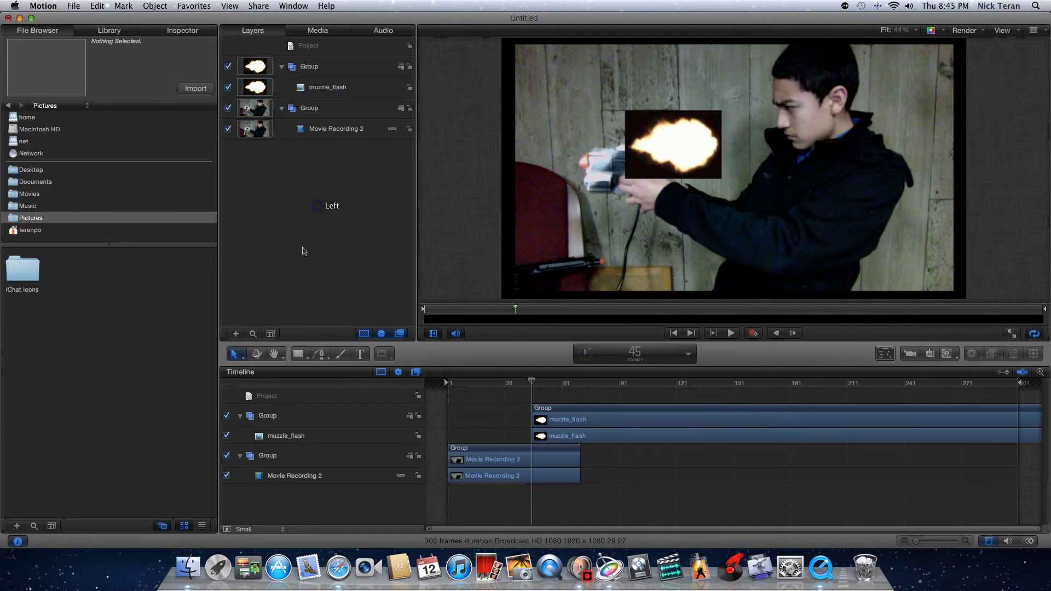
click(282, 67)
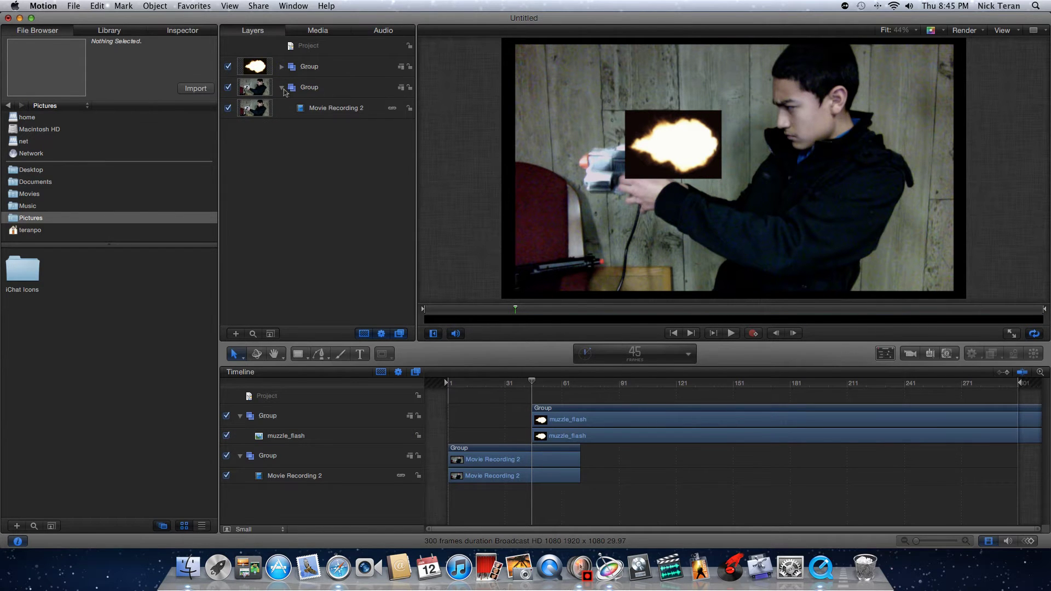
click(282, 89)
click(282, 89)
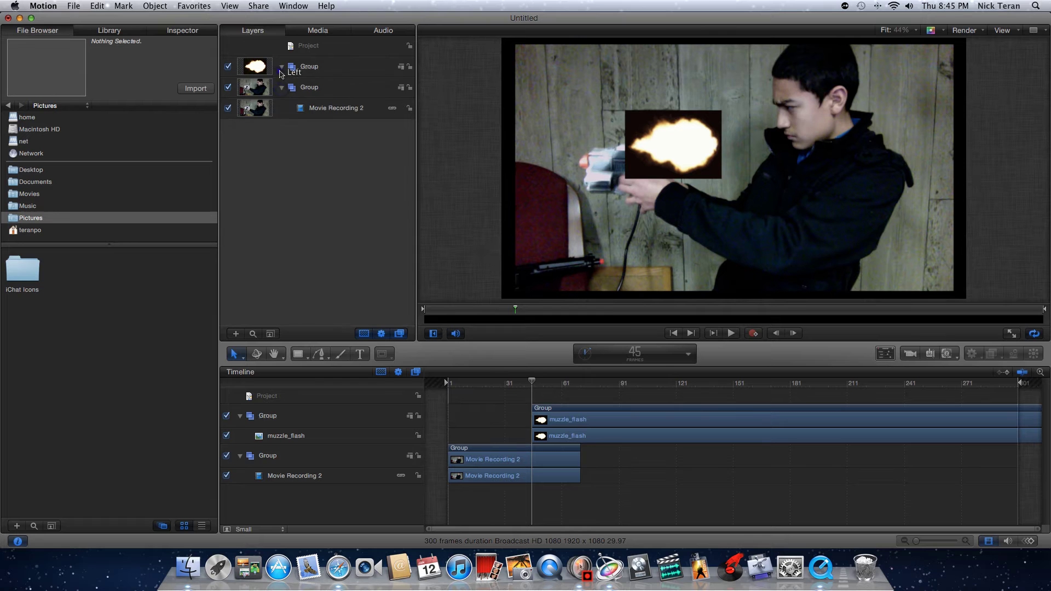
click(281, 68)
click(324, 87)
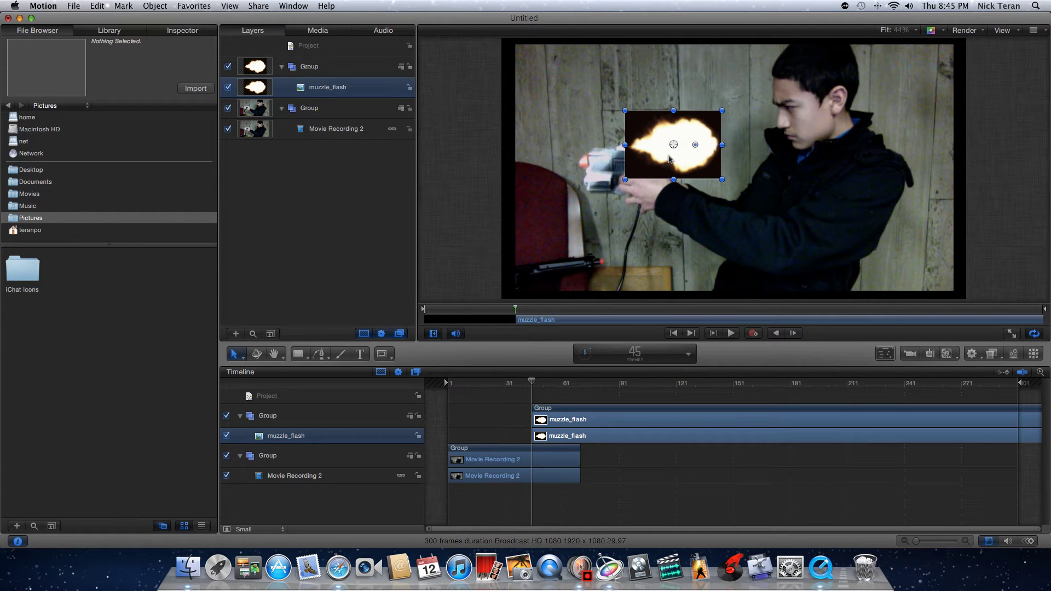
Step: Move the muzzle flash left onto the tip of the toy gun's barrel
drag(669, 159, 560, 172)
click(466, 228)
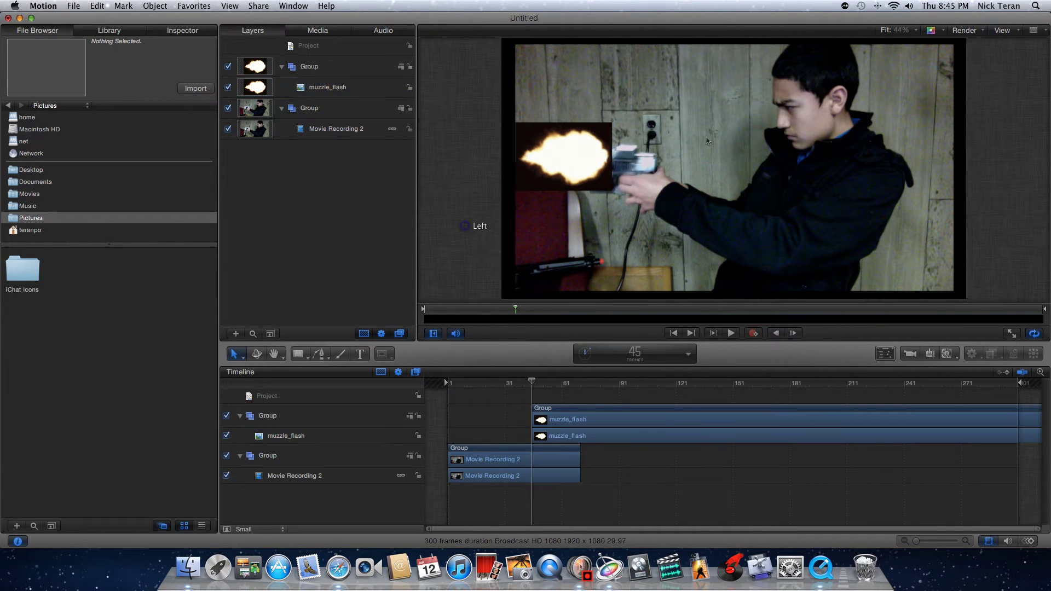
click(573, 158)
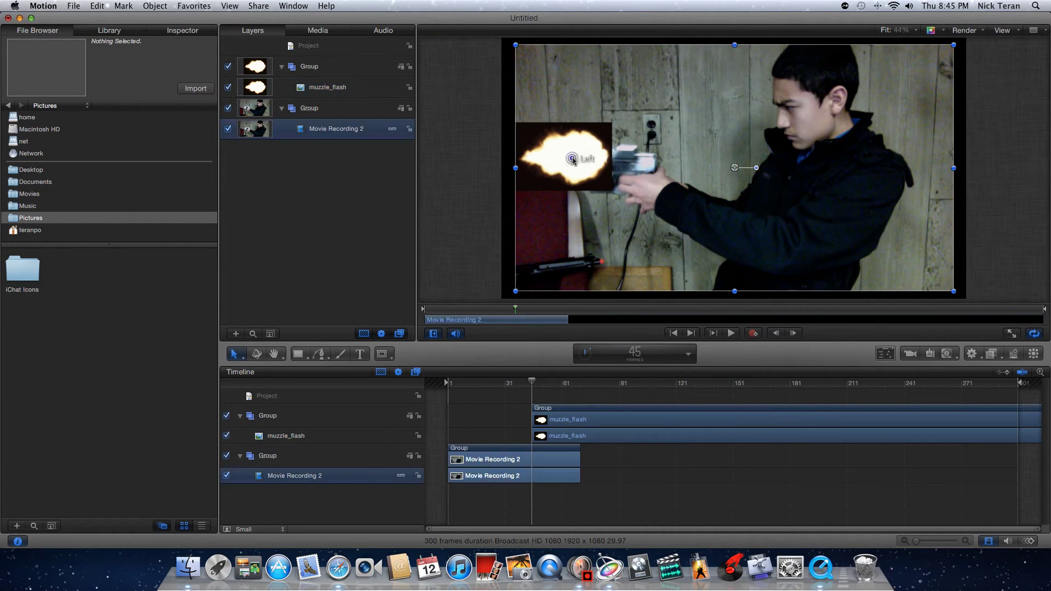
click(559, 425)
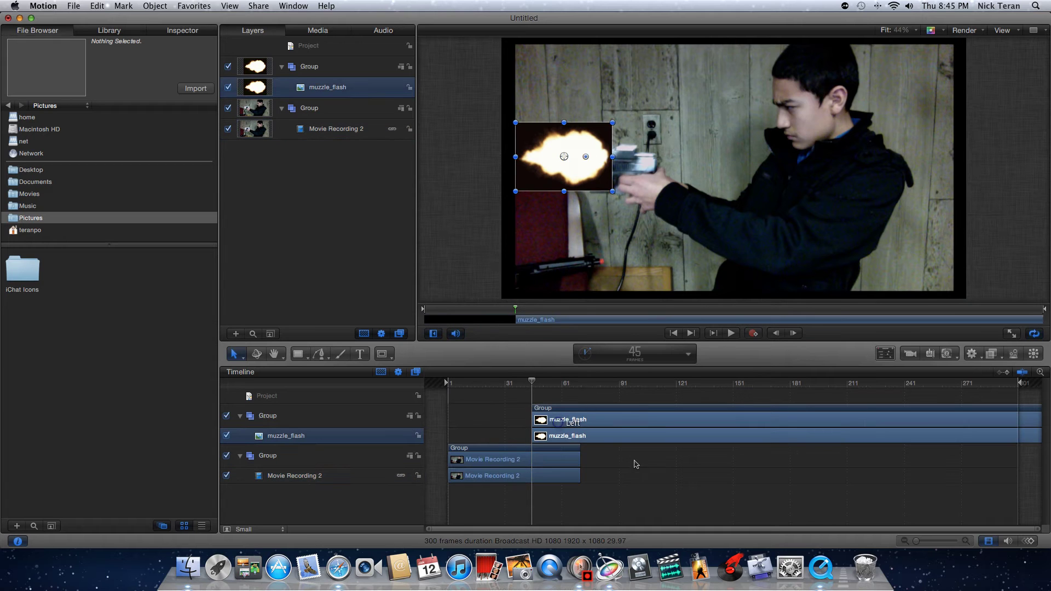
Step: Set the flash's blend mode to Add and shrink it to about 81%
right_click(585, 175)
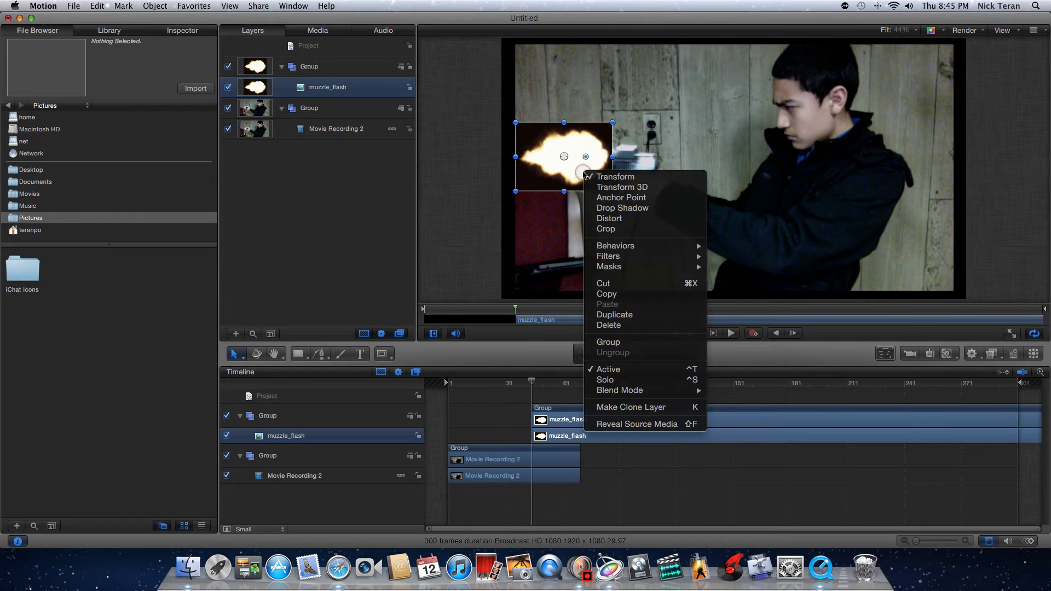
mouse_move(633, 392)
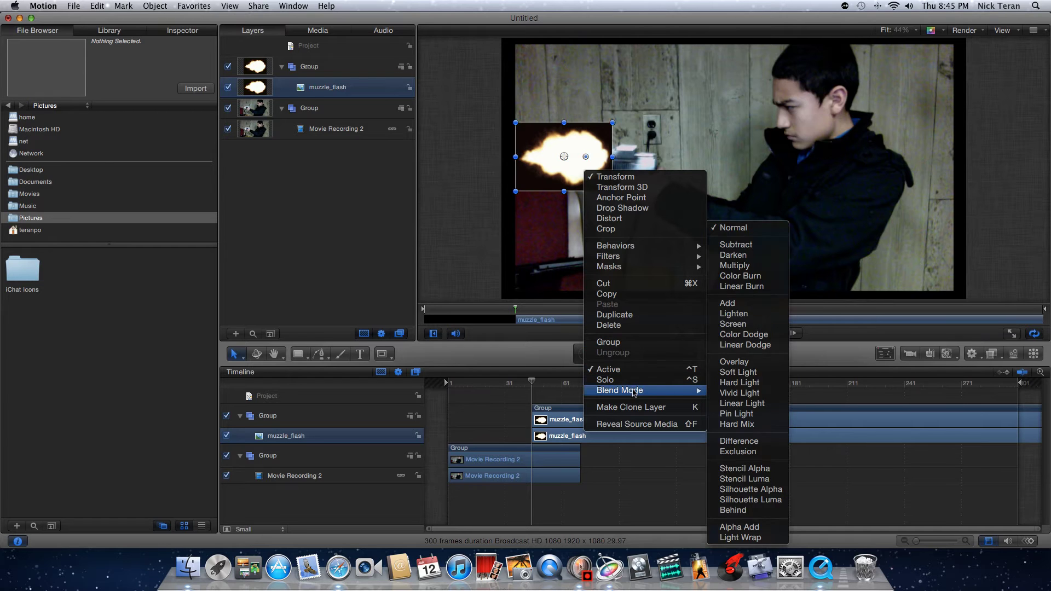
click(731, 303)
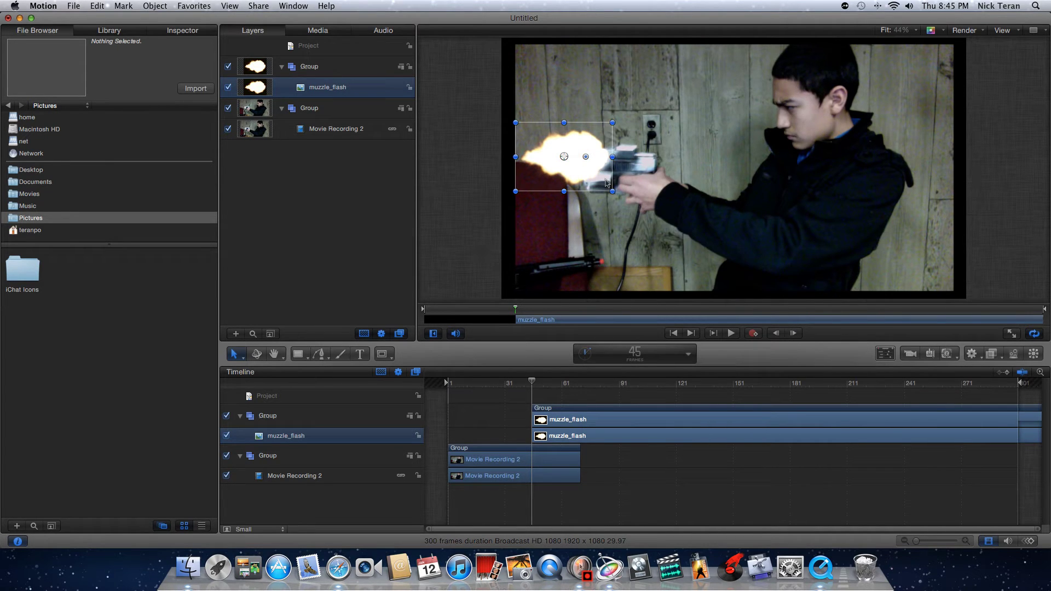
drag(613, 192, 564, 174)
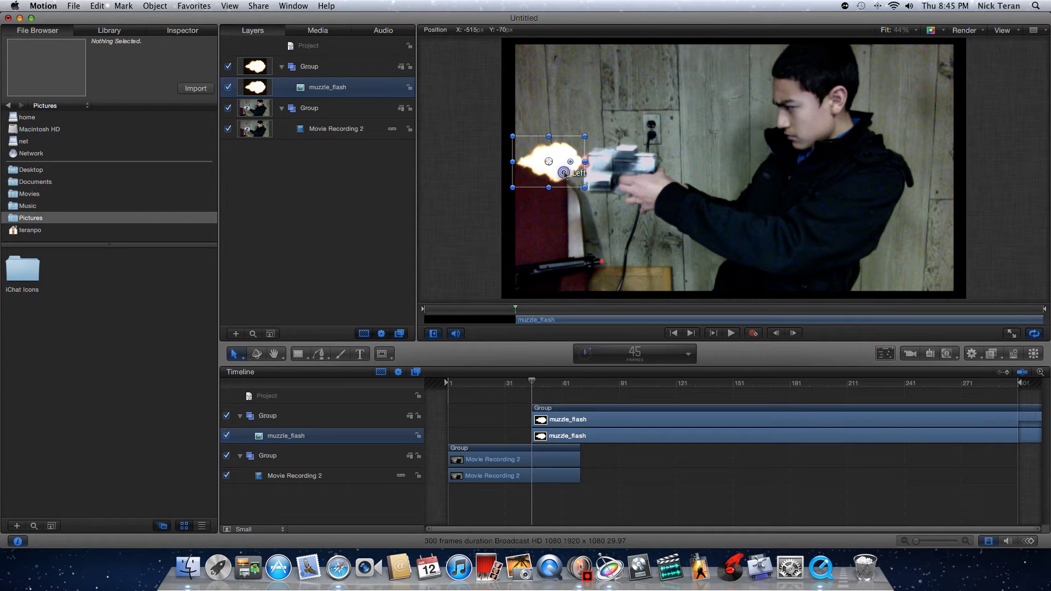
Step: Trim the muzzle flash group's clip down to just a few frames
click(474, 181)
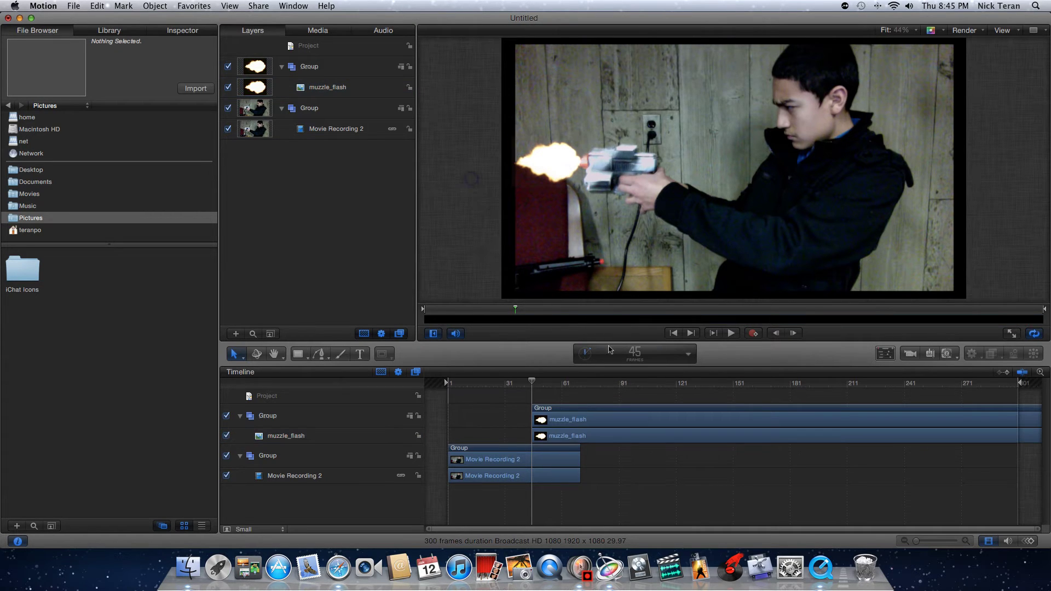
click(501, 385)
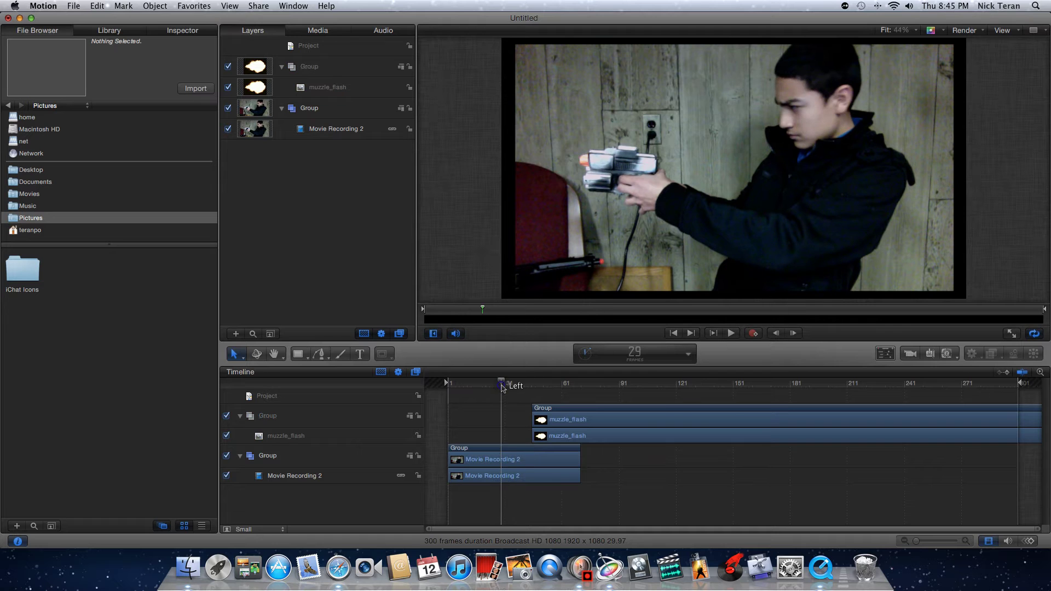
key(space)
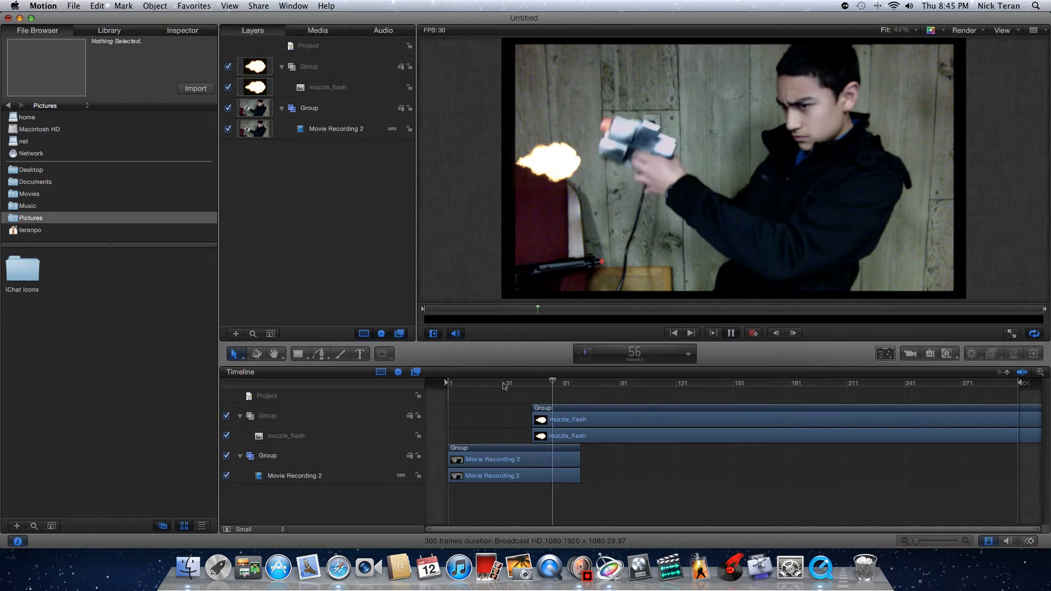
key(space)
click(910, 408)
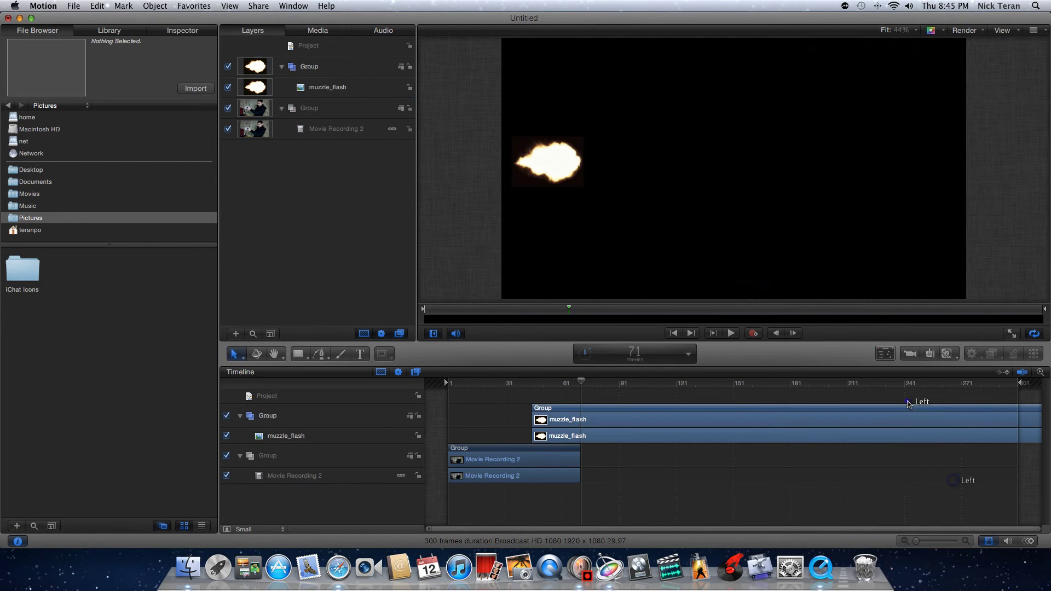
click(798, 324)
drag(798, 324, 458, 323)
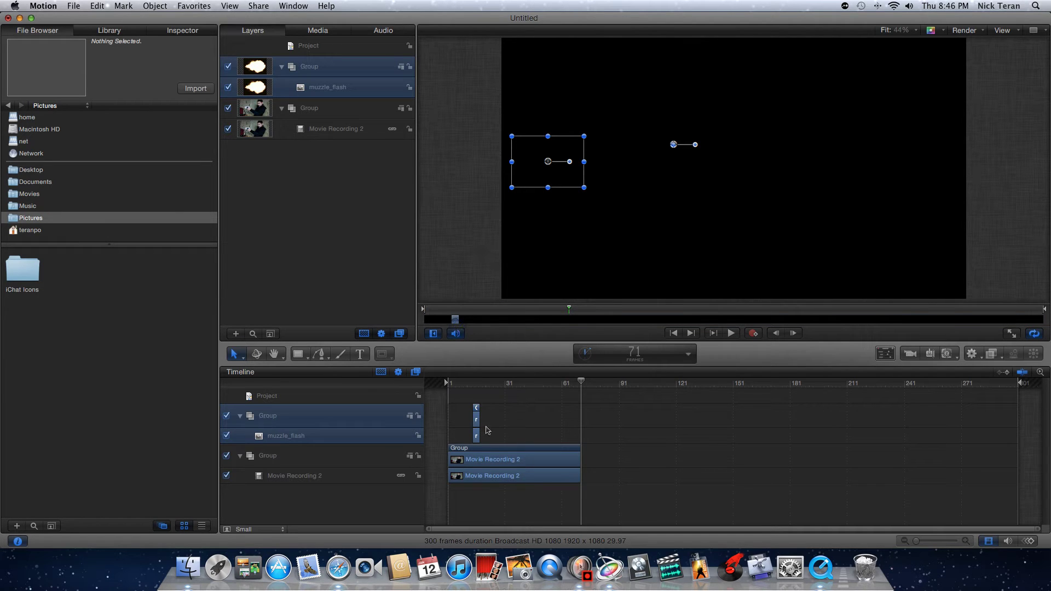
Step: Find the firing moment and slide the short flash to start at frame 26
click(467, 384)
key(space)
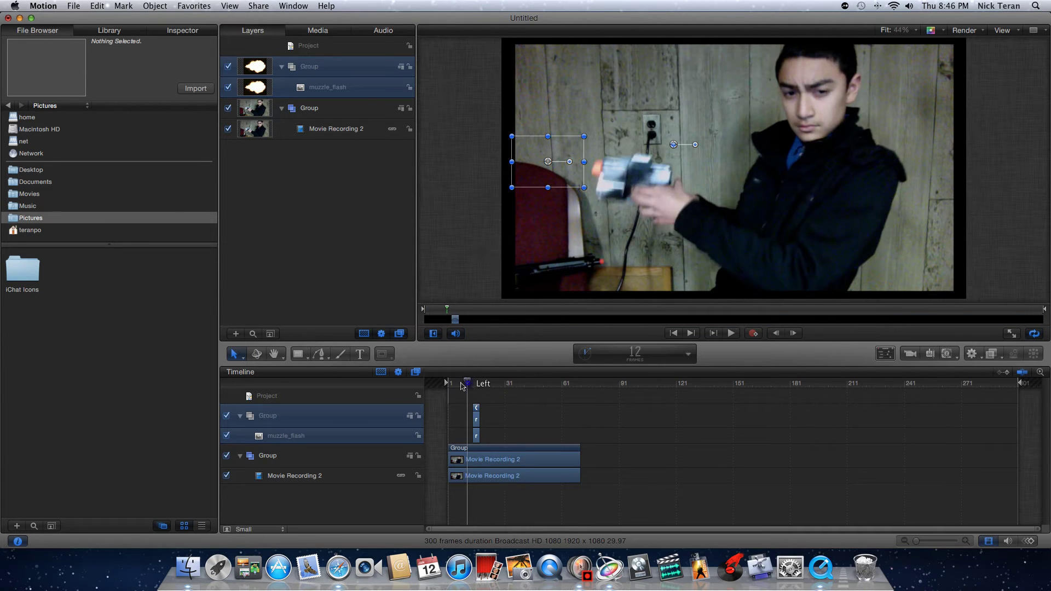
key(space)
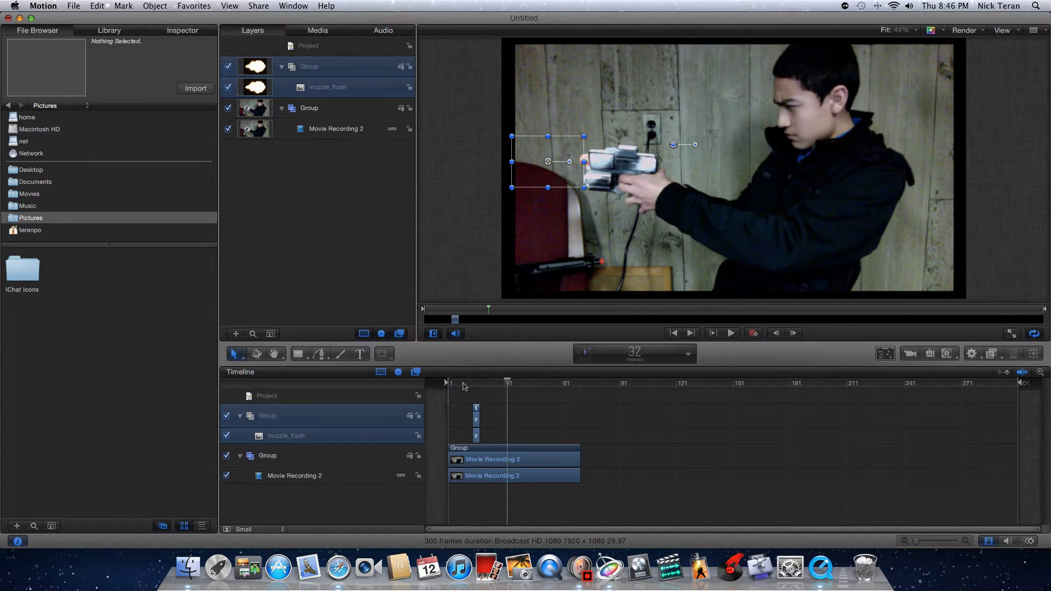
drag(460, 385, 483, 419)
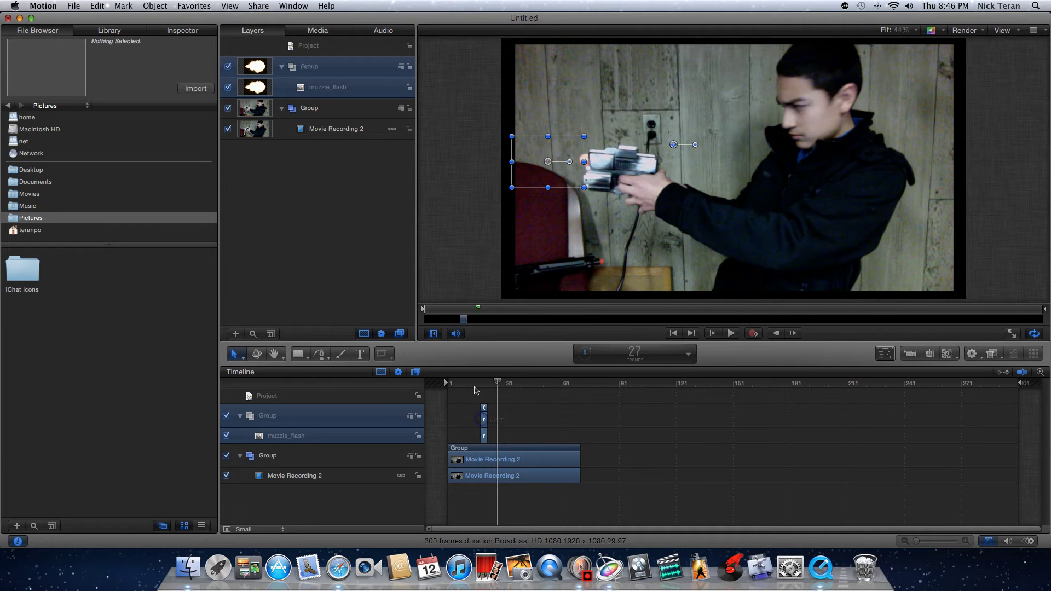
key(space)
key(space)
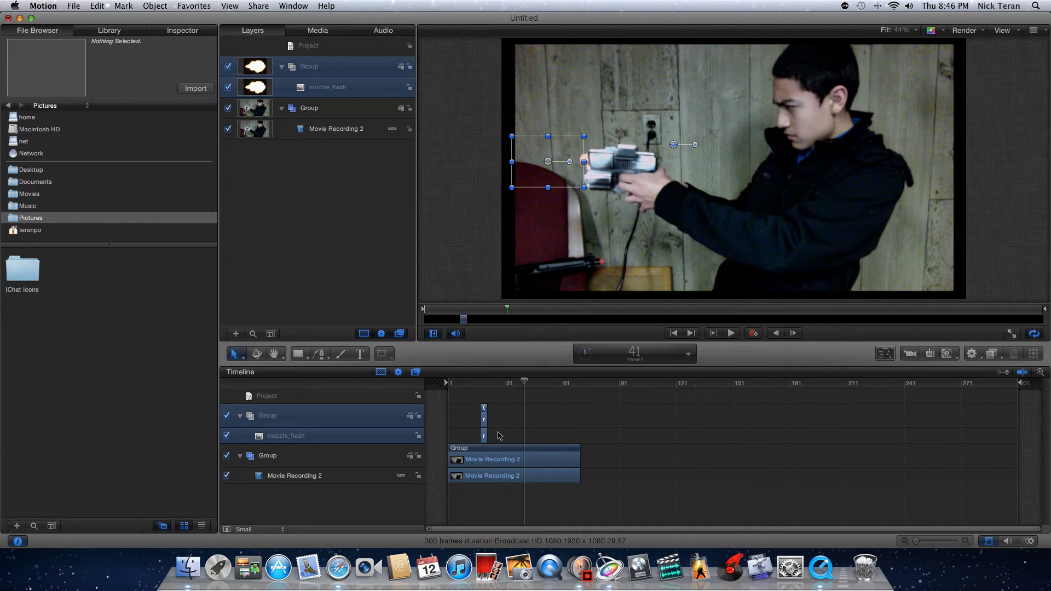
drag(483, 421, 525, 427)
key(space)
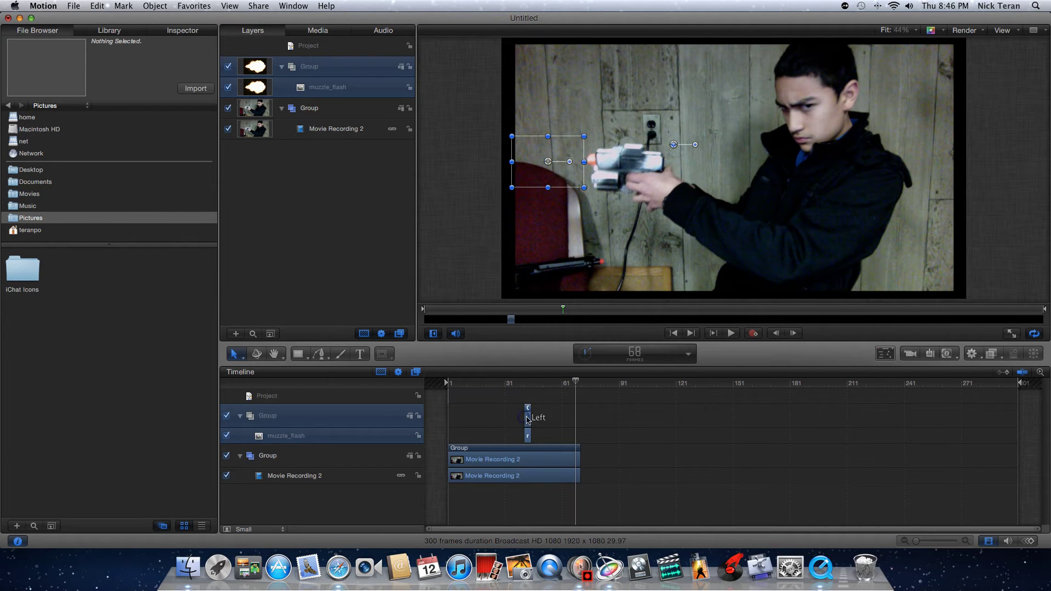
Step: Retime the flash clip to about frame 45 and preview the burst
drag(529, 420, 575, 362)
click(521, 384)
click(492, 213)
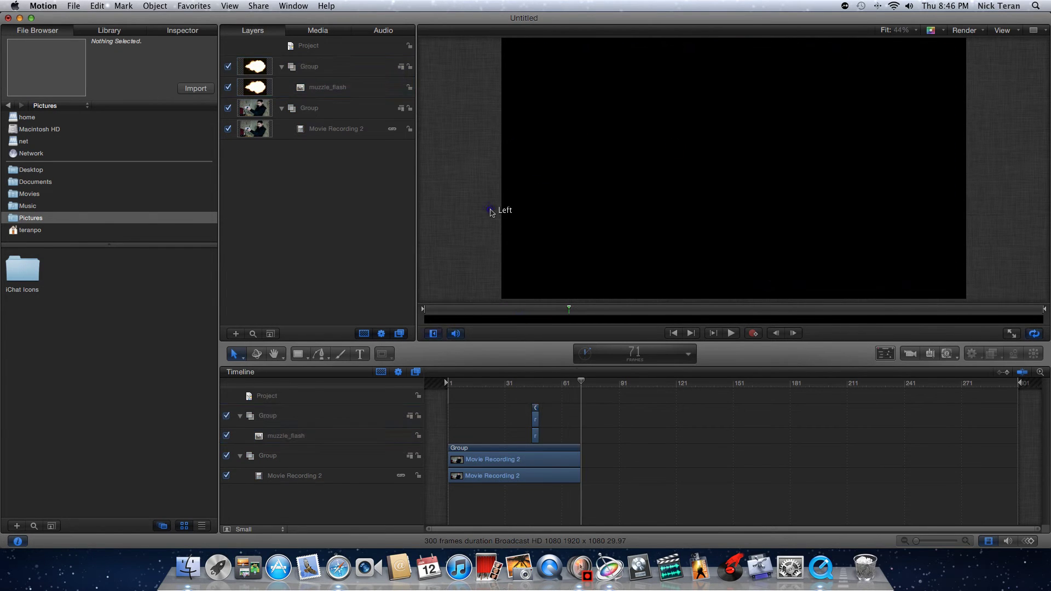
click(521, 385)
key(space)
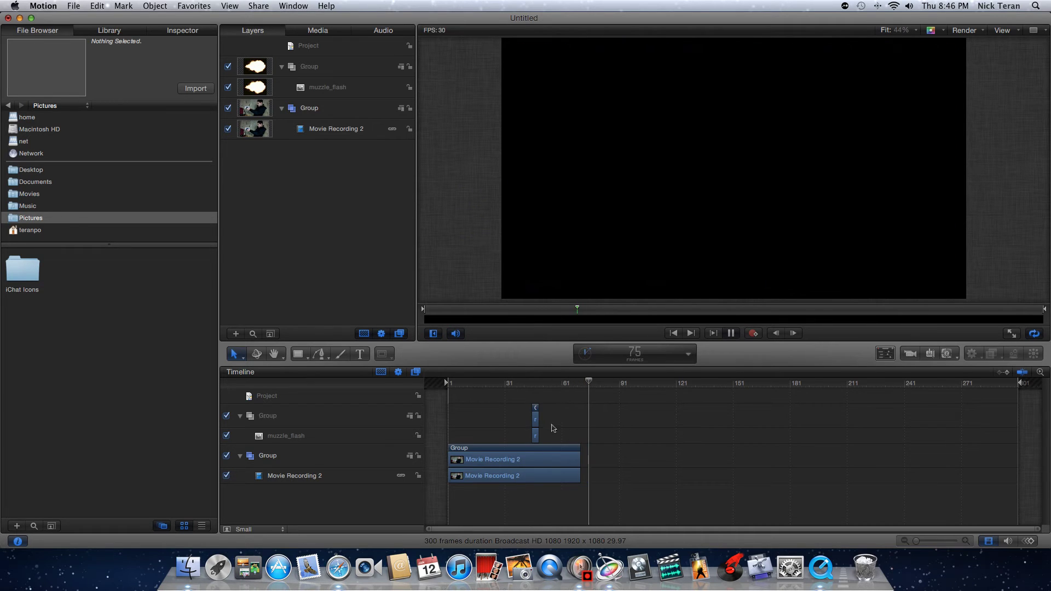
key(space)
drag(552, 430, 524, 394)
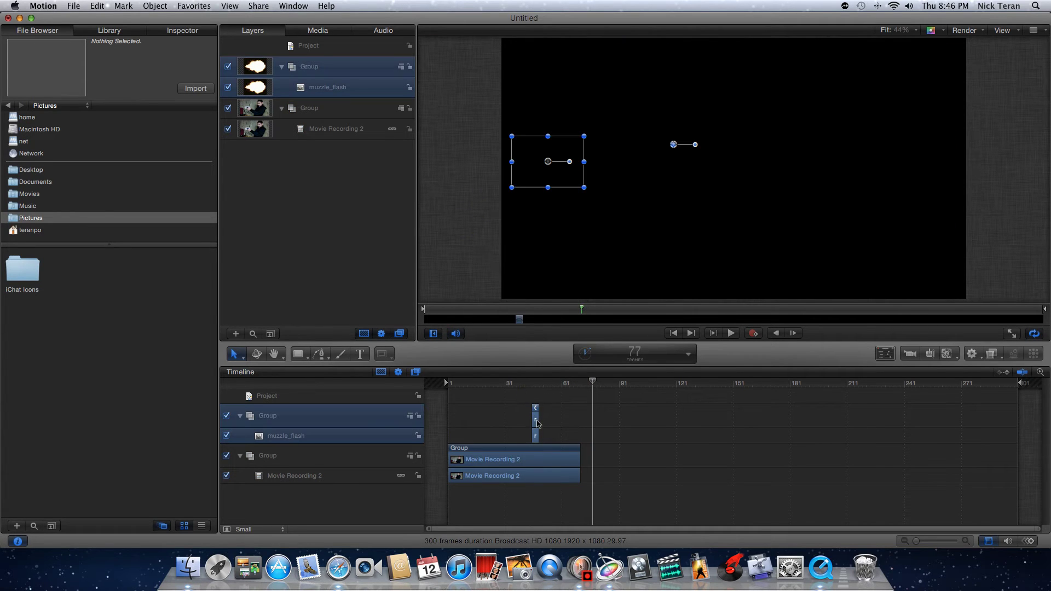
click(538, 423)
click(484, 229)
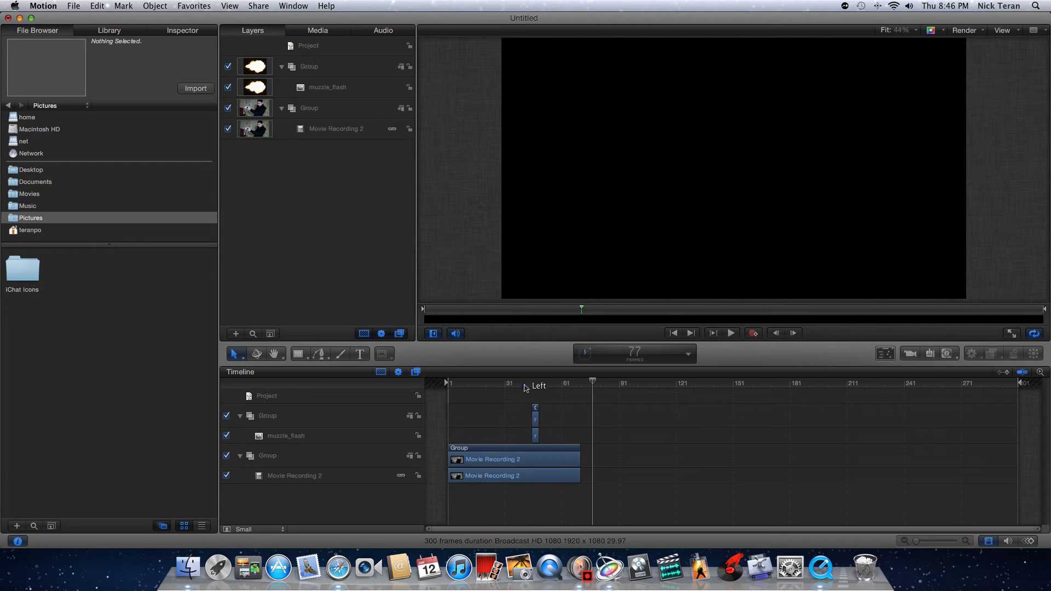
Step: Set the play range Out marker to frame 71 and loop playback
click(524, 388)
mouse_move(1022, 387)
mouse_down()
mouse_move(629, 441)
mouse_move(585, 484)
mouse_up()
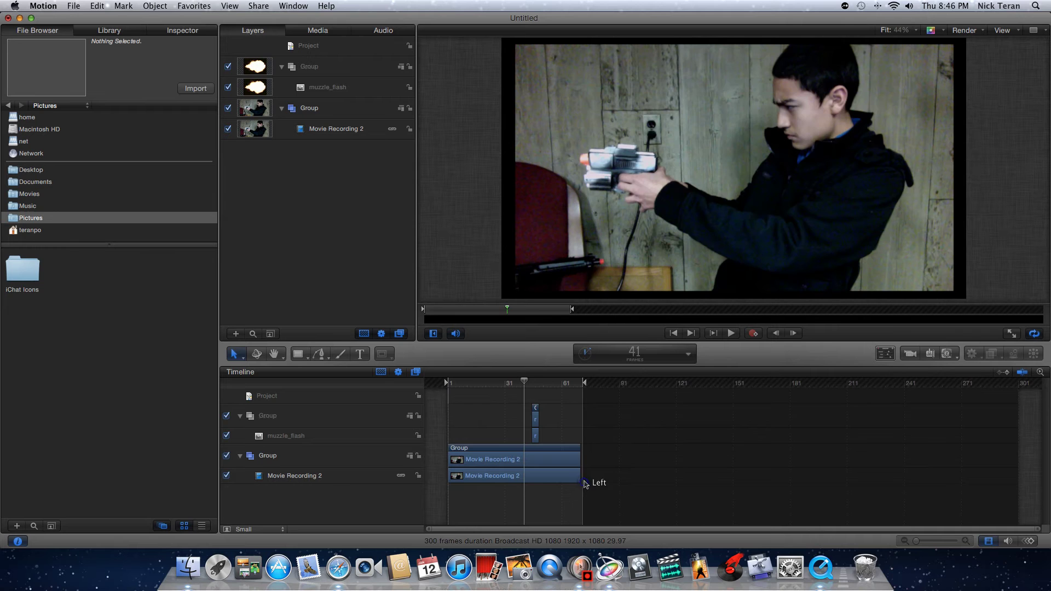
drag(587, 387, 585, 387)
key(space)
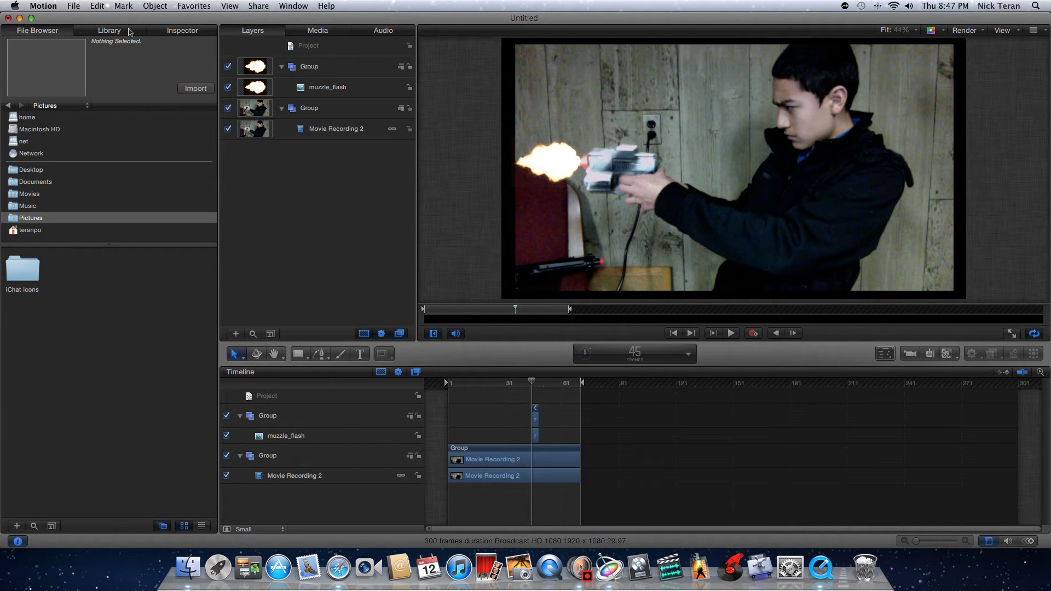
Step: Open the Library's Smoke emitters and select the Smokey Variation preset
click(130, 32)
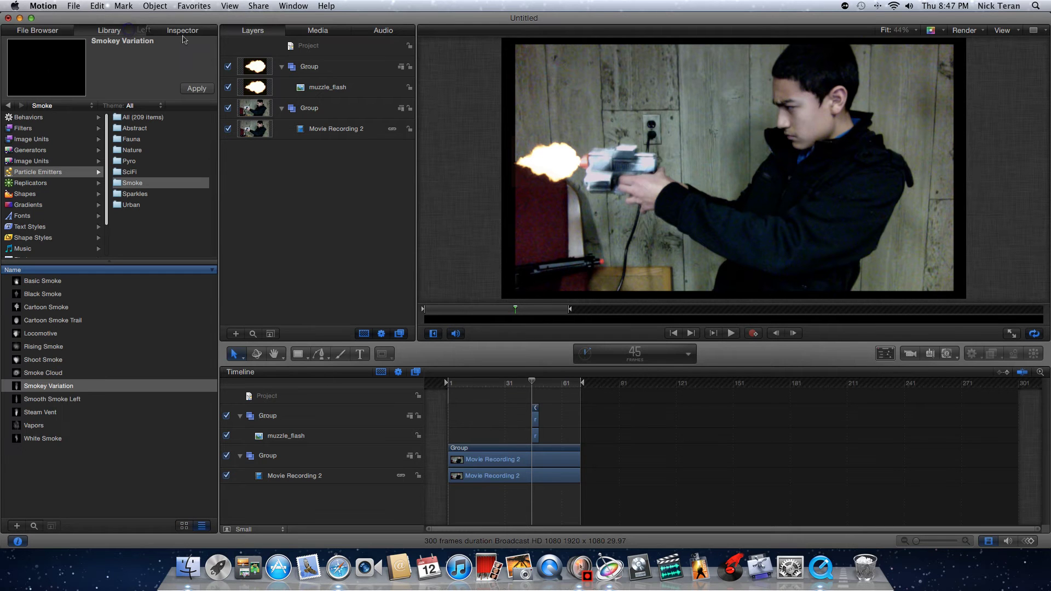
click(70, 31)
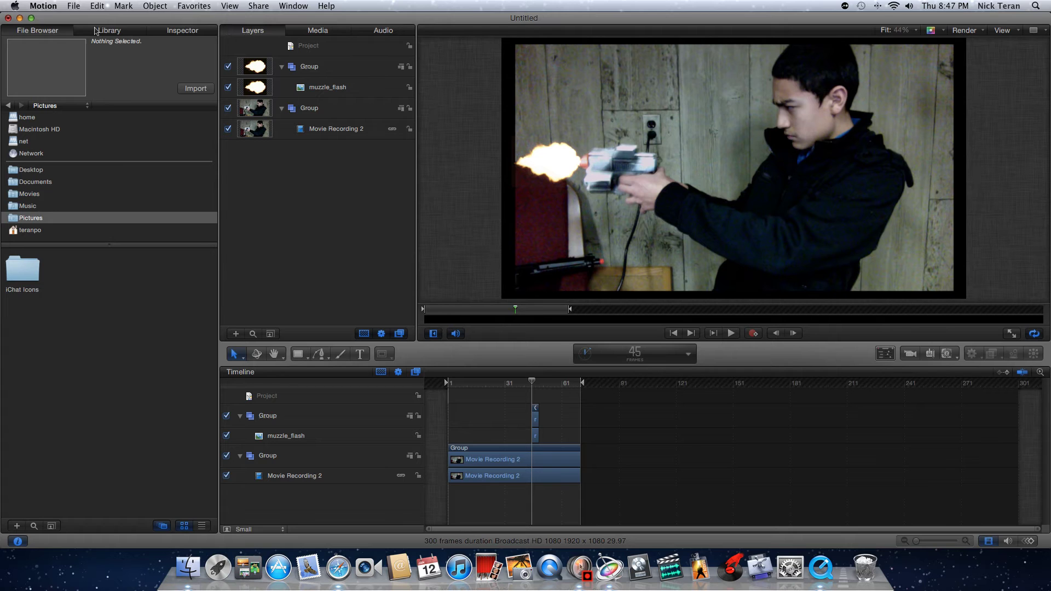
click(95, 31)
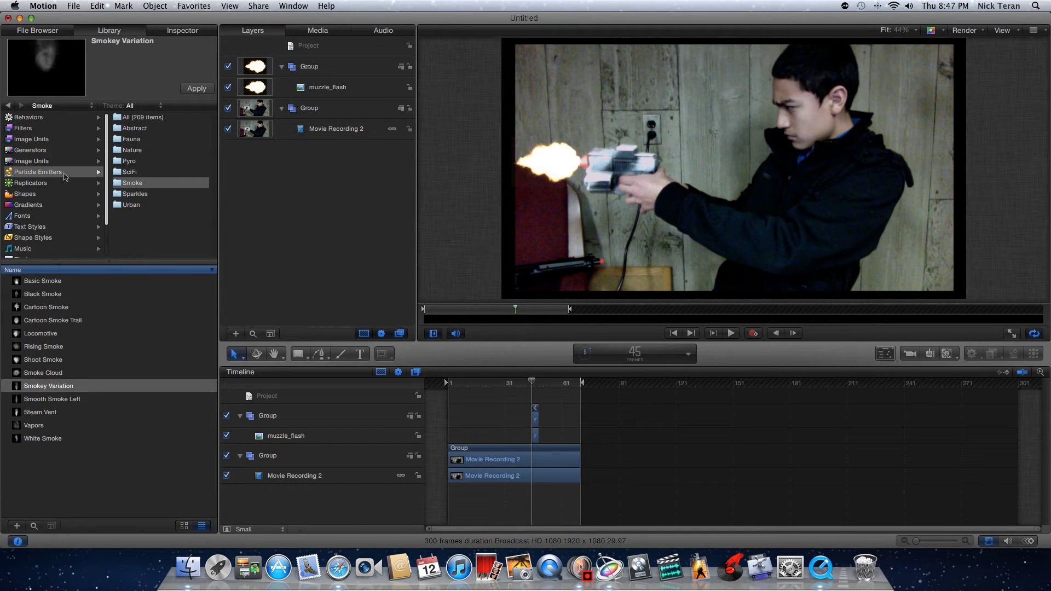
click(136, 185)
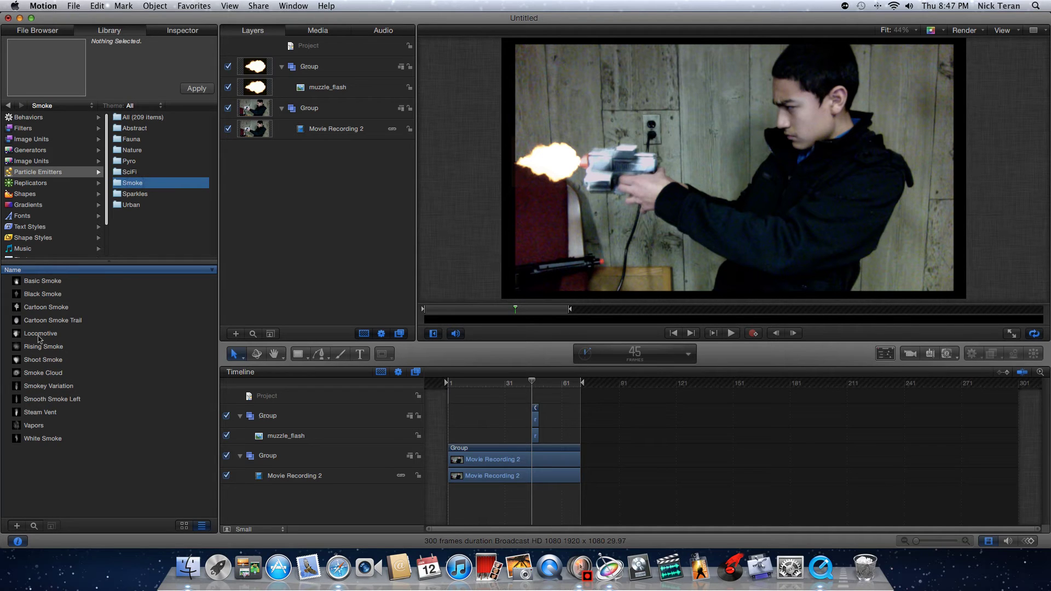
click(40, 389)
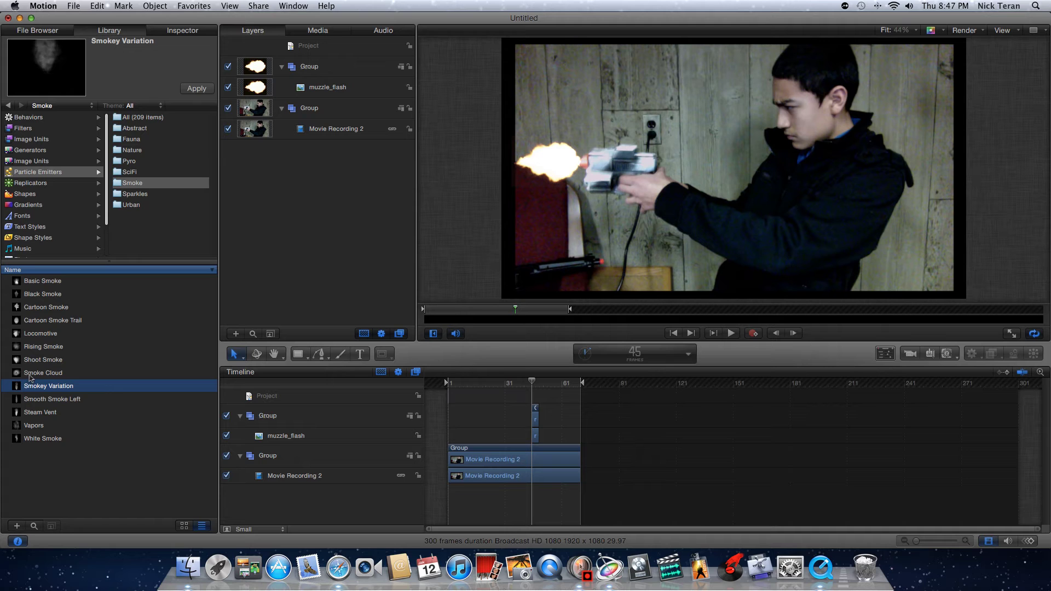
Step: Add the Smokey Variation emitter to the timeline and play back from about frame 24 to preview it
mouse_move(32, 389)
mouse_down()
mouse_move(269, 387)
mouse_move(536, 416)
mouse_move(541, 393)
mouse_move(526, 406)
mouse_move(522, 398)
mouse_move(520, 429)
mouse_move(501, 397)
mouse_move(483, 392)
mouse_move(520, 398)
mouse_move(501, 399)
mouse_move(510, 395)
mouse_up()
scroll(493, 402, down, 5)
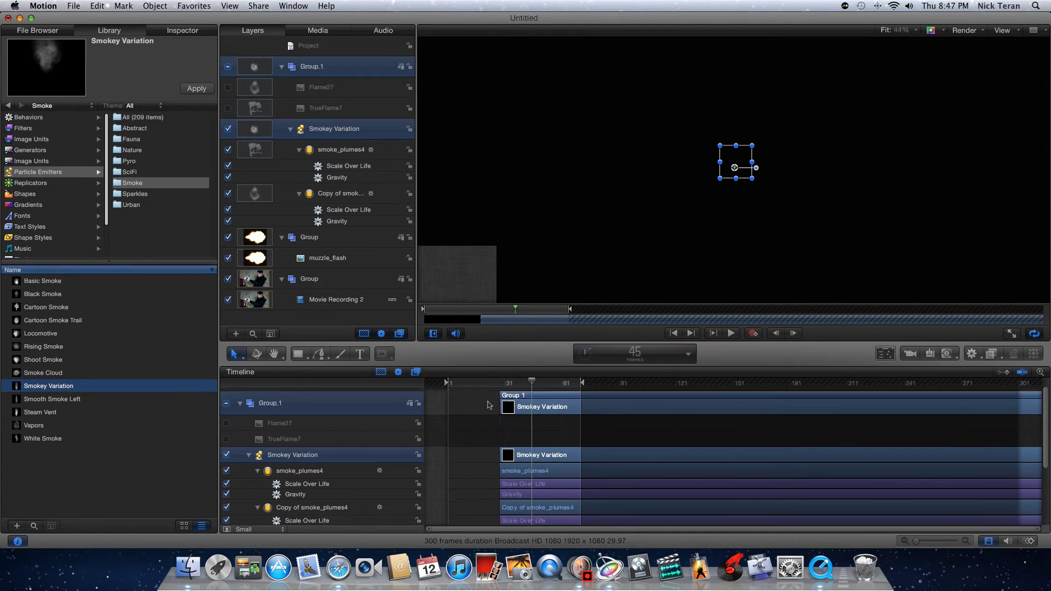
scroll(491, 404, up, 5)
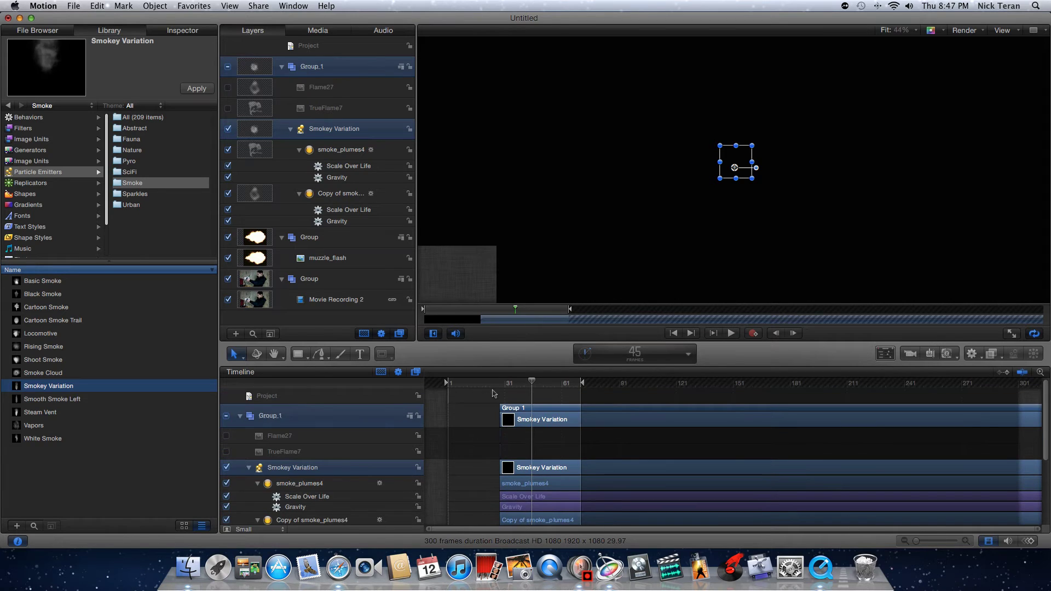
click(493, 383)
key(space)
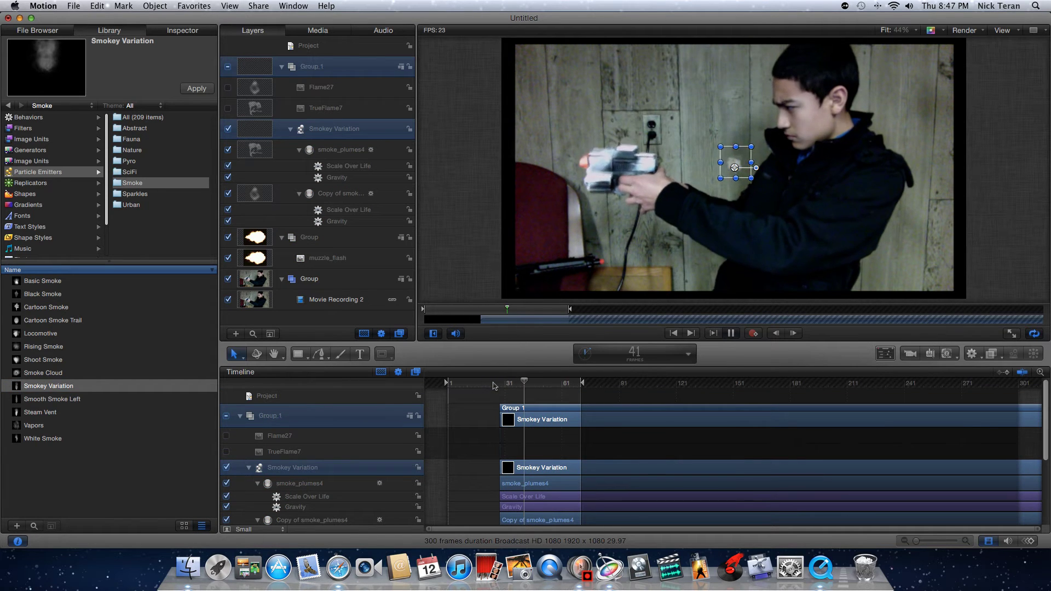
key(space)
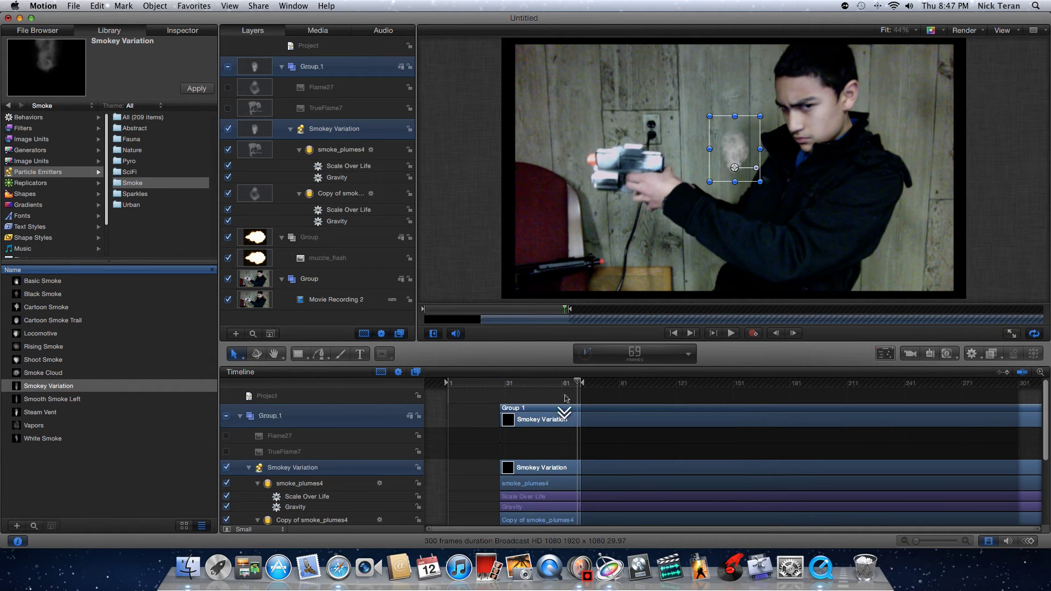
Step: Select the Smokey Variation clips and slide them a few frames later
scroll(567, 452, down, 3)
scroll(573, 495, up, 3)
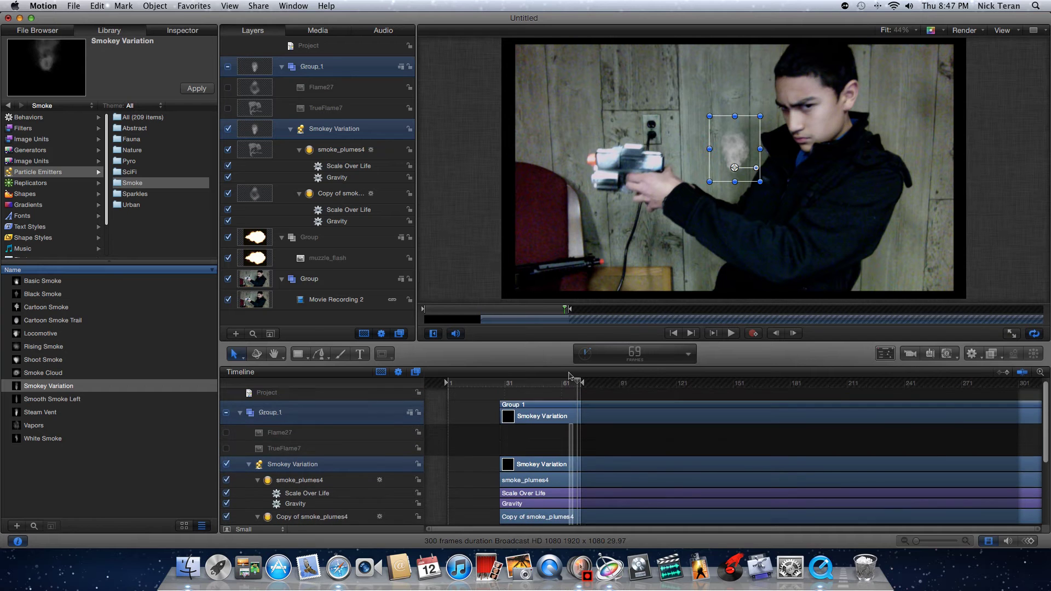
click(543, 420)
drag(543, 420, 555, 420)
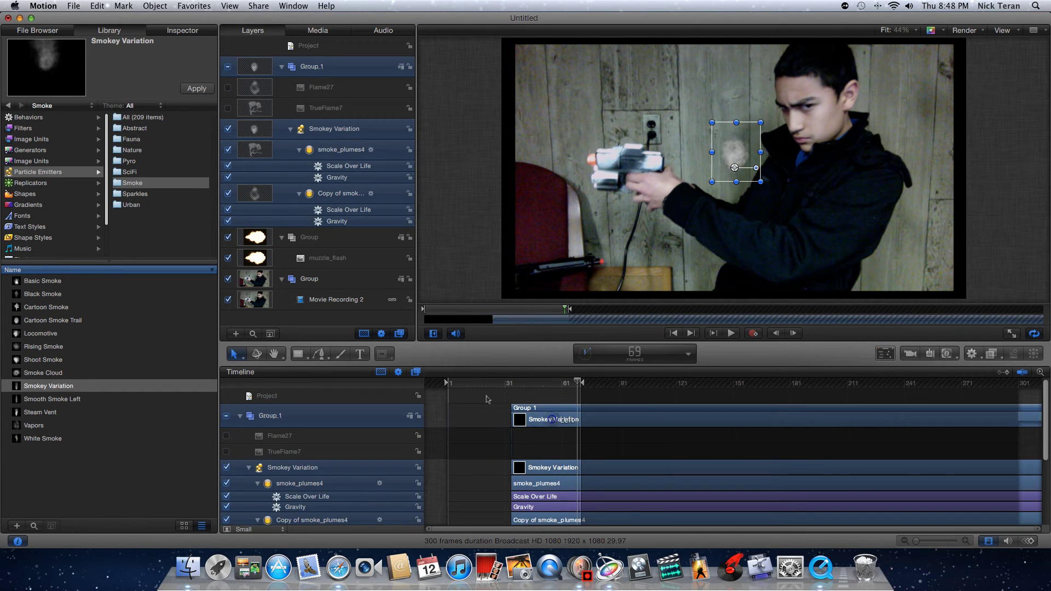
scroll(505, 404, down, 2)
scroll(506, 397, down, 3)
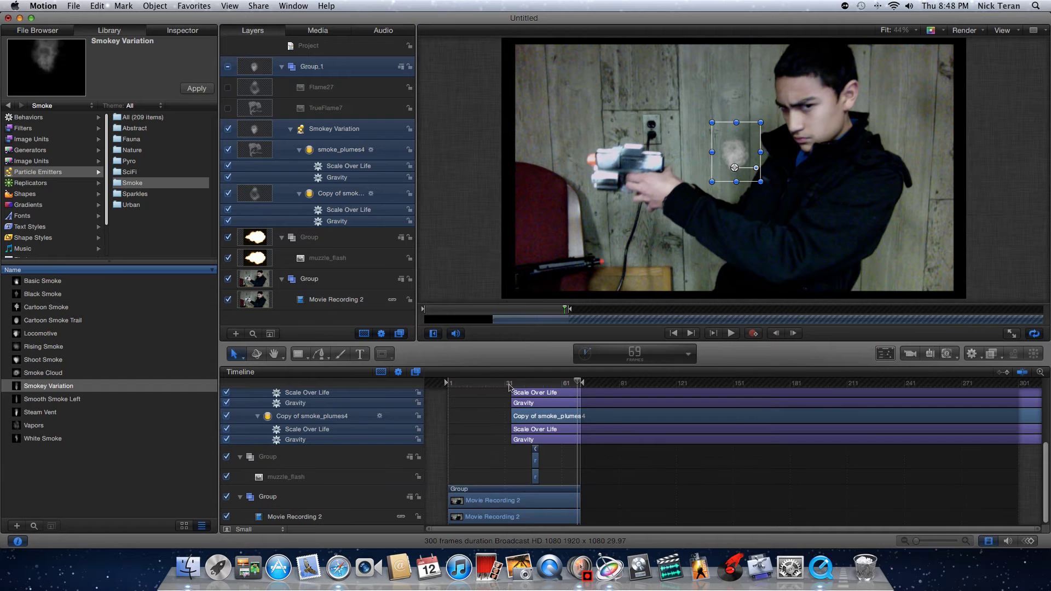
Step: Slide the Smokey Variation clip in Group 1 later again and play from the new smoke start
click(506, 384)
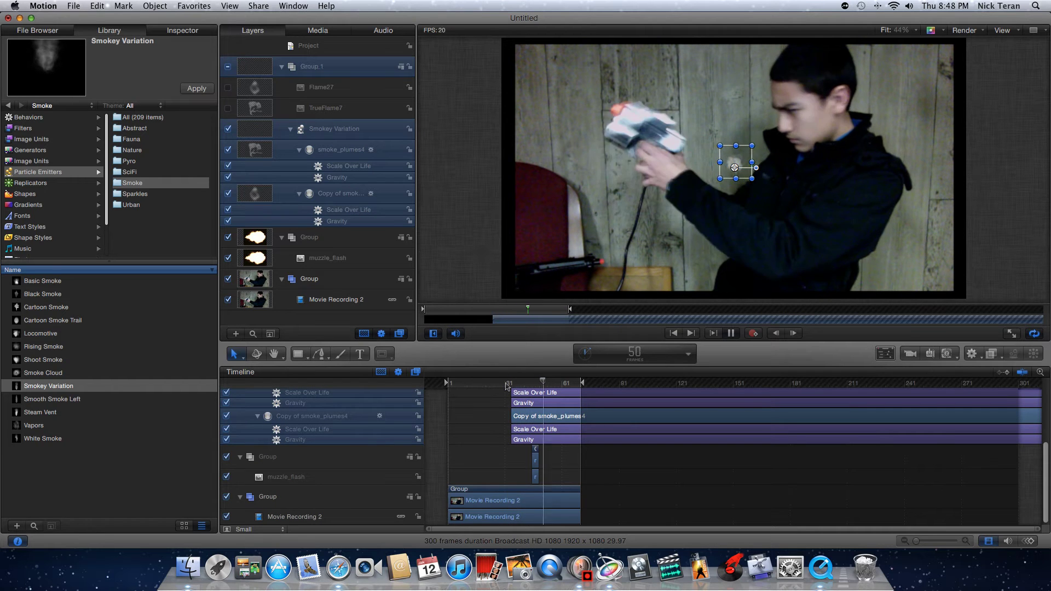
scroll(566, 416, up, 5)
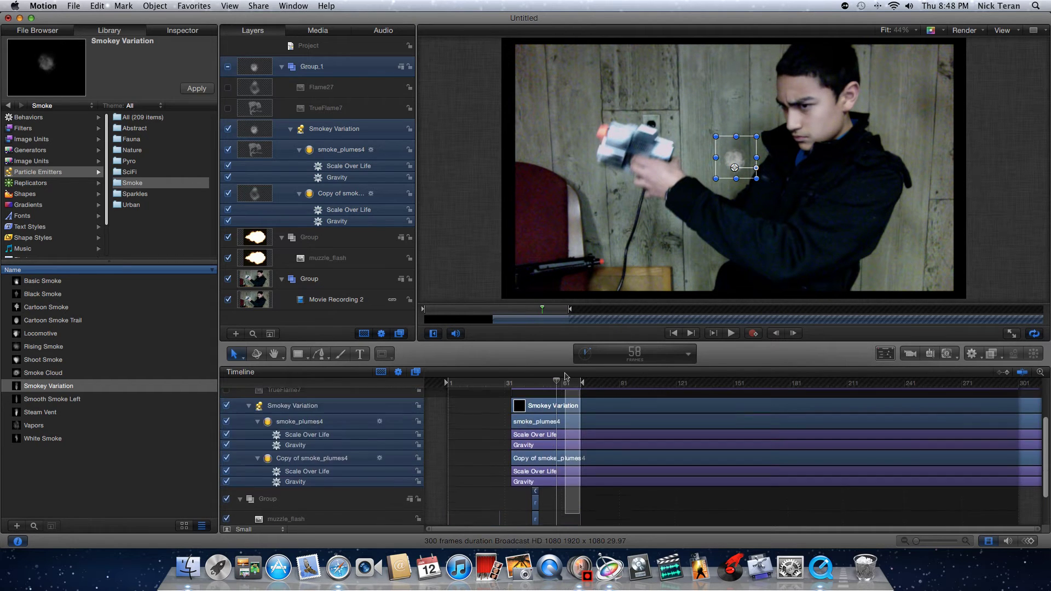
click(549, 420)
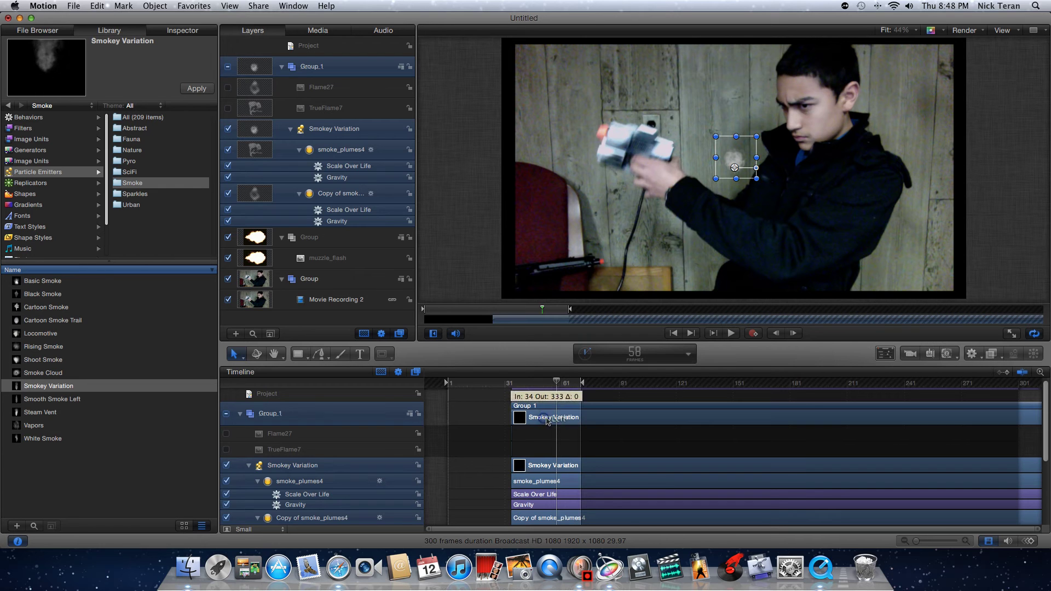
drag(549, 420, 554, 420)
click(504, 386)
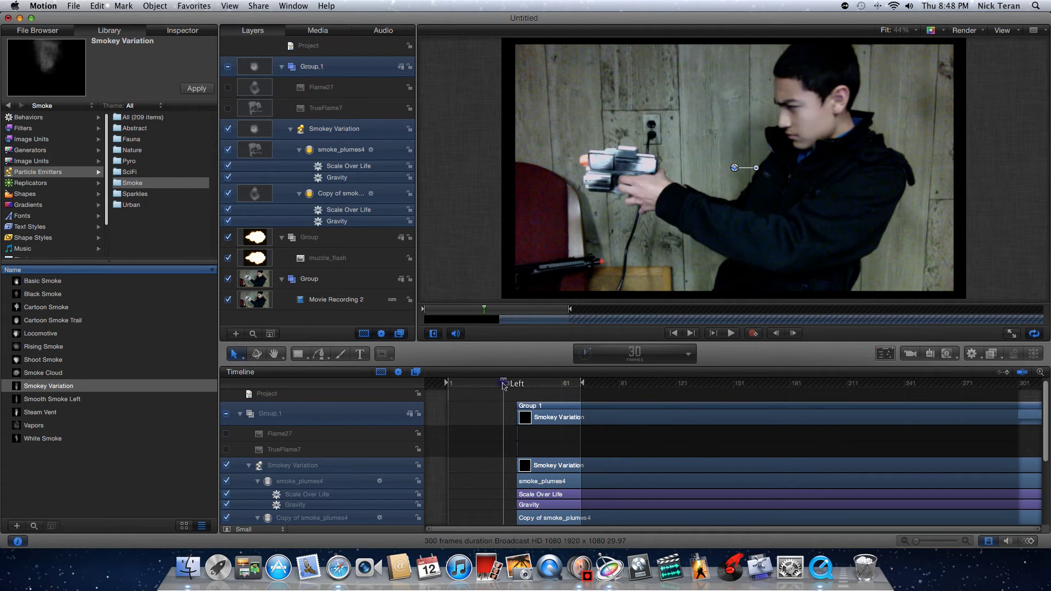
key(space)
key(space)
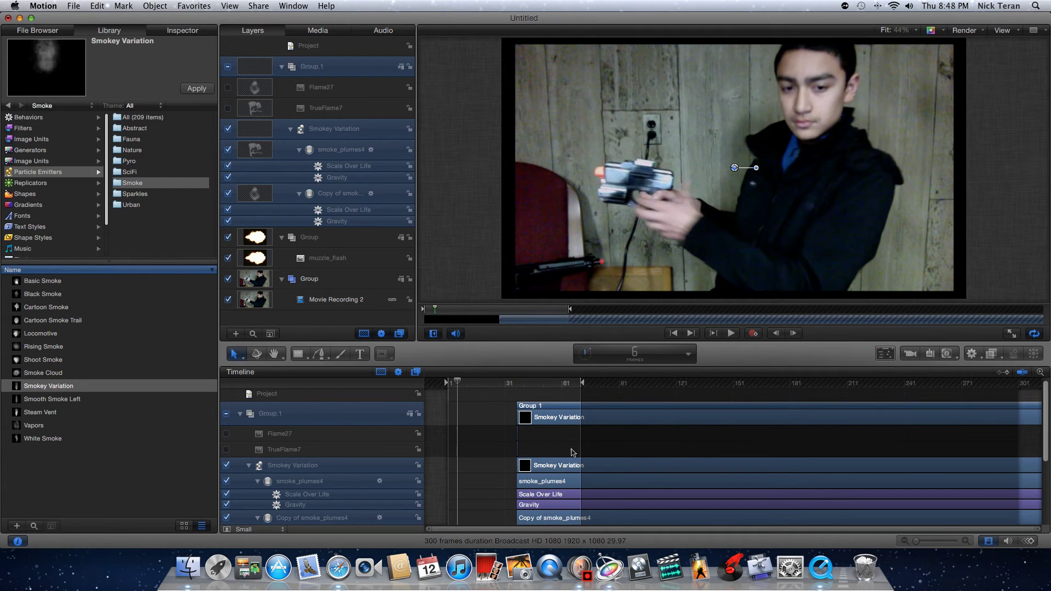
Step: Select Group 1 with all its layers and scrub forward to the muzzle-flash frames
scroll(559, 442, down, 3)
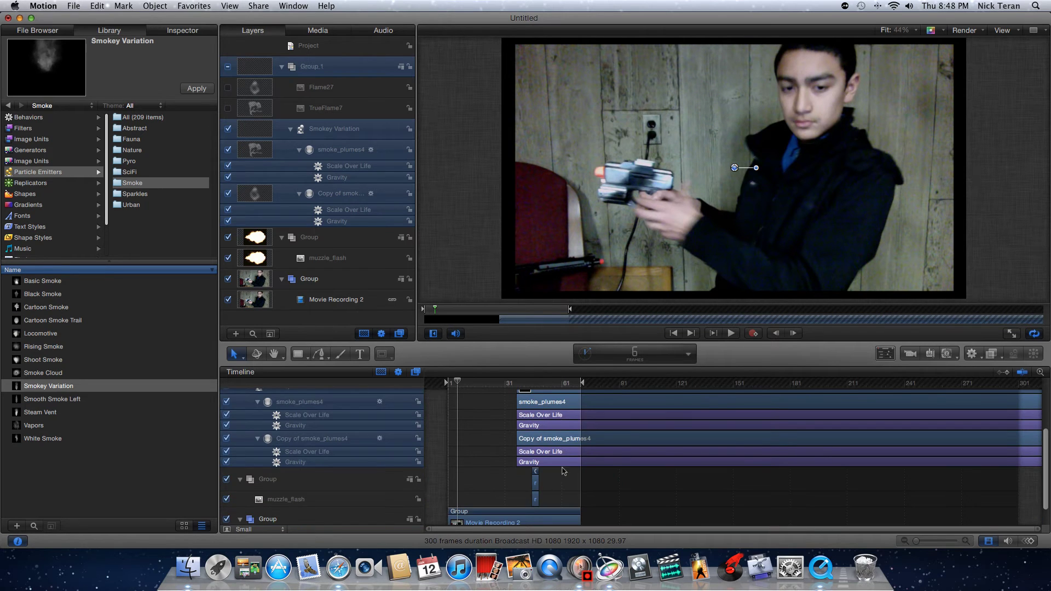
click(544, 481)
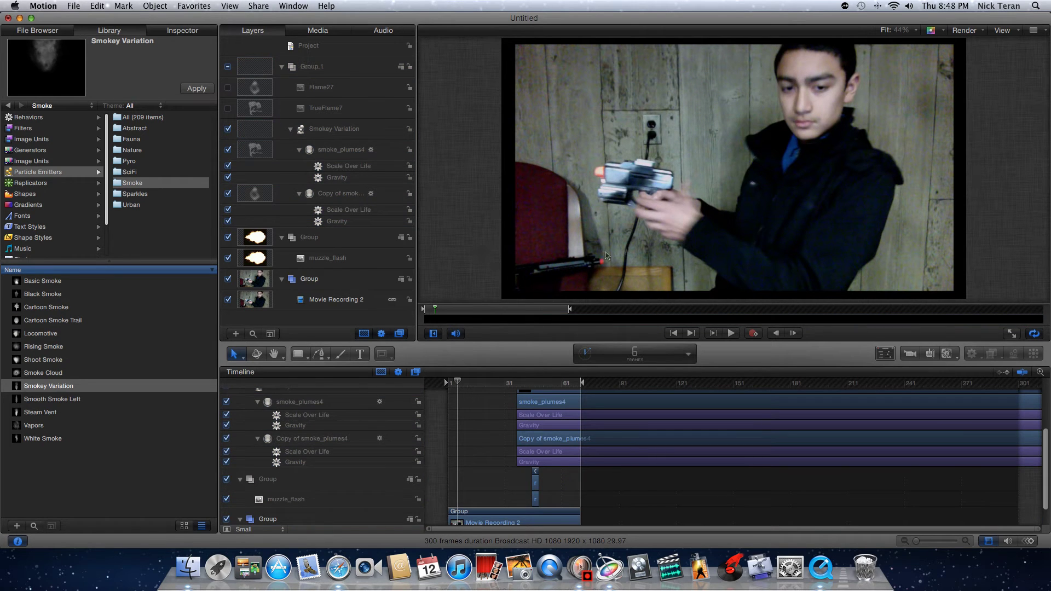
click(542, 415)
scroll(559, 427, up, 3)
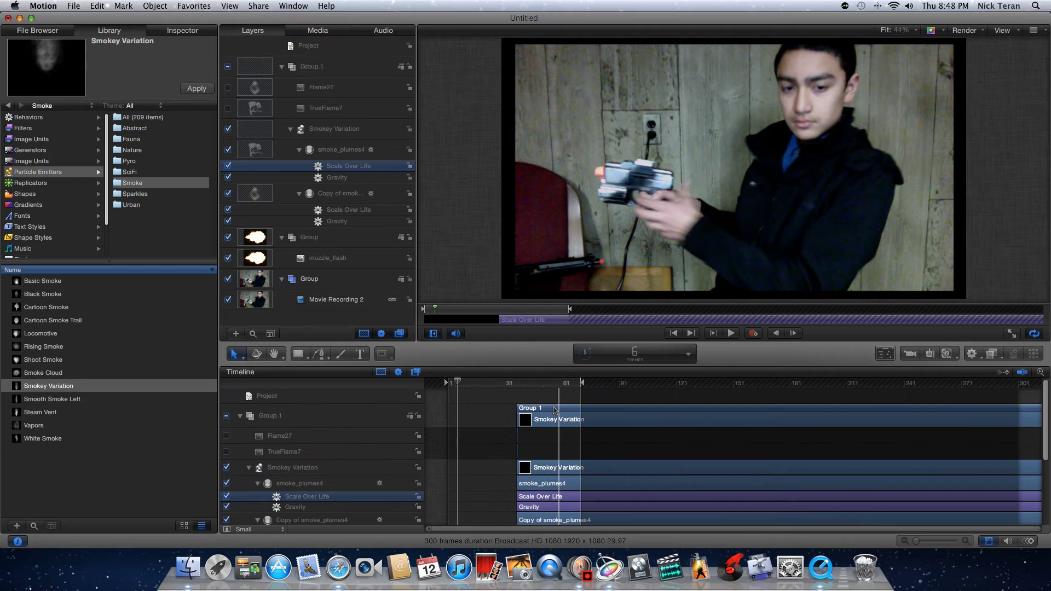
click(554, 410)
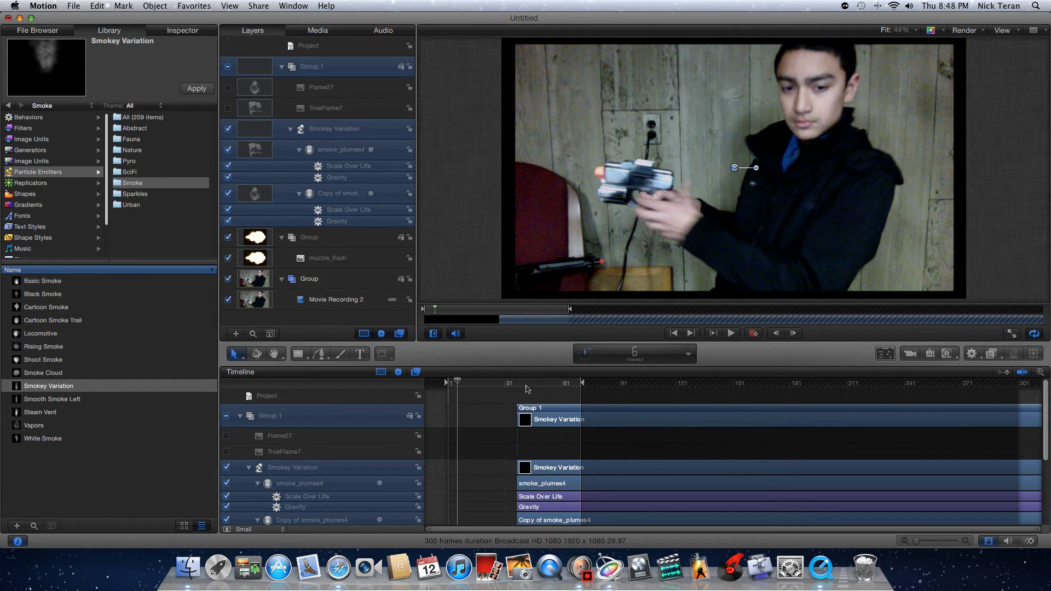
drag(515, 383, 560, 382)
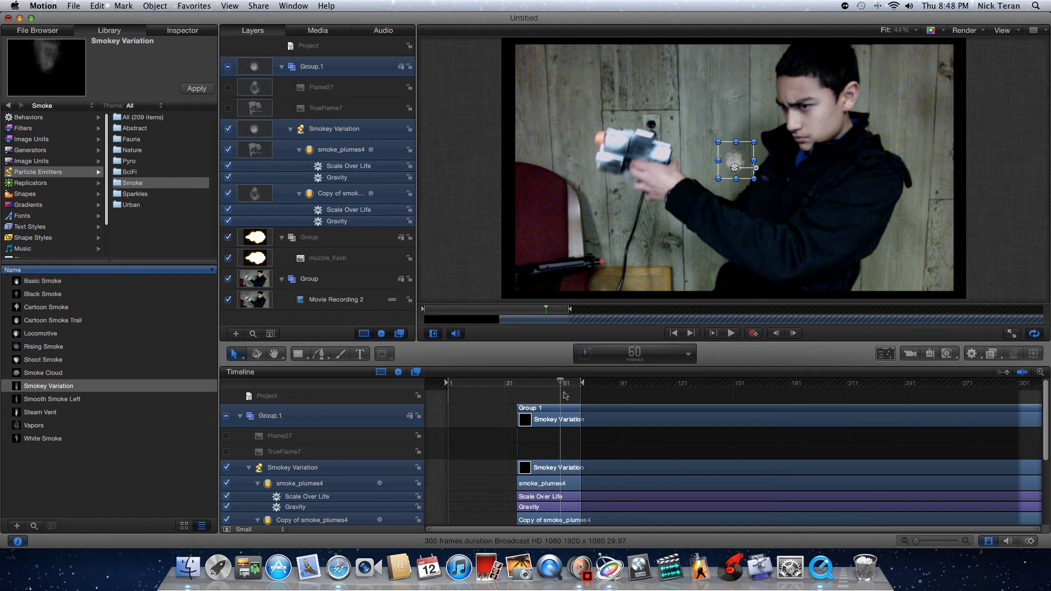
Step: At frame 36–37 drag the smoke emitter onto the gun barrel, preview it, and extend the play range slightly
drag(560, 382, 517, 383)
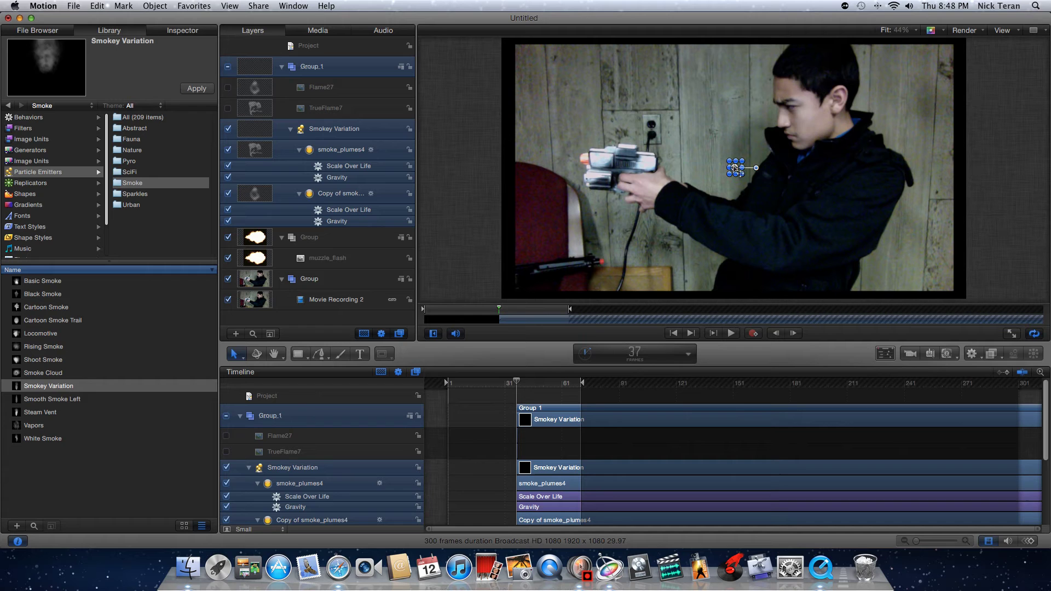
drag(734, 169, 659, 168)
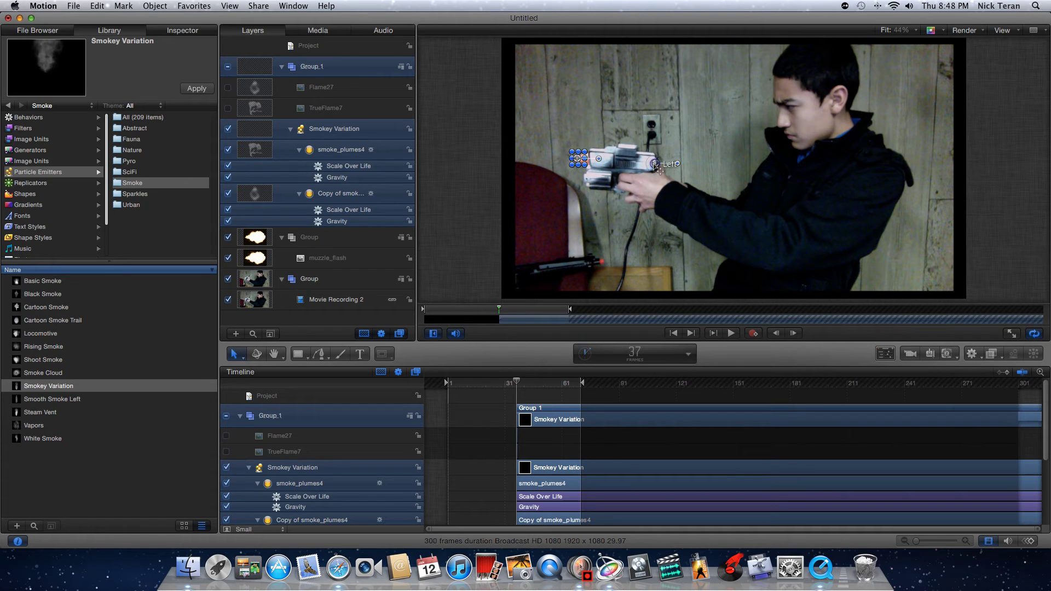
key(space)
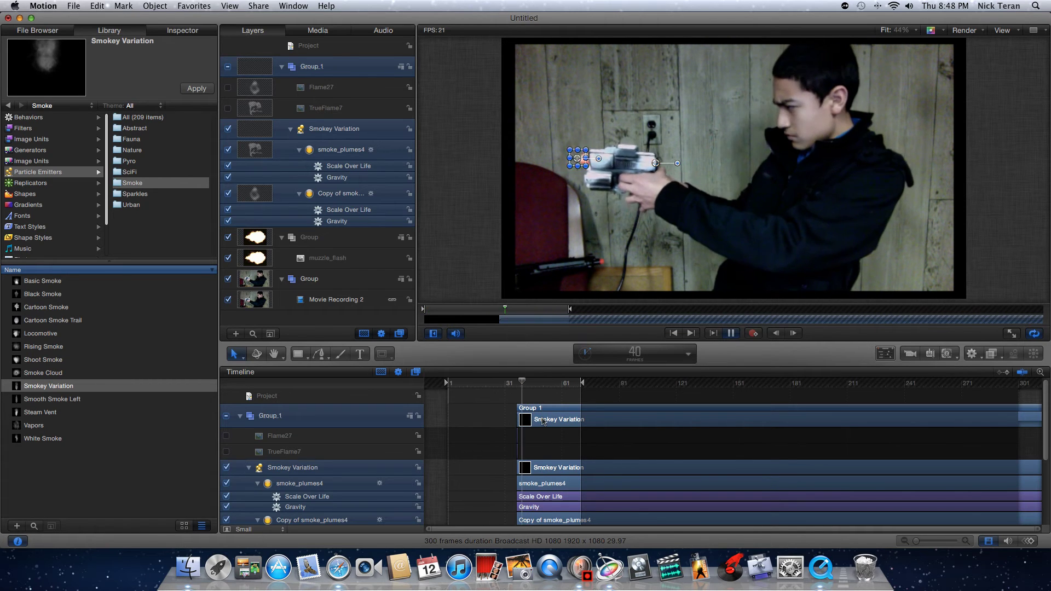
key(space)
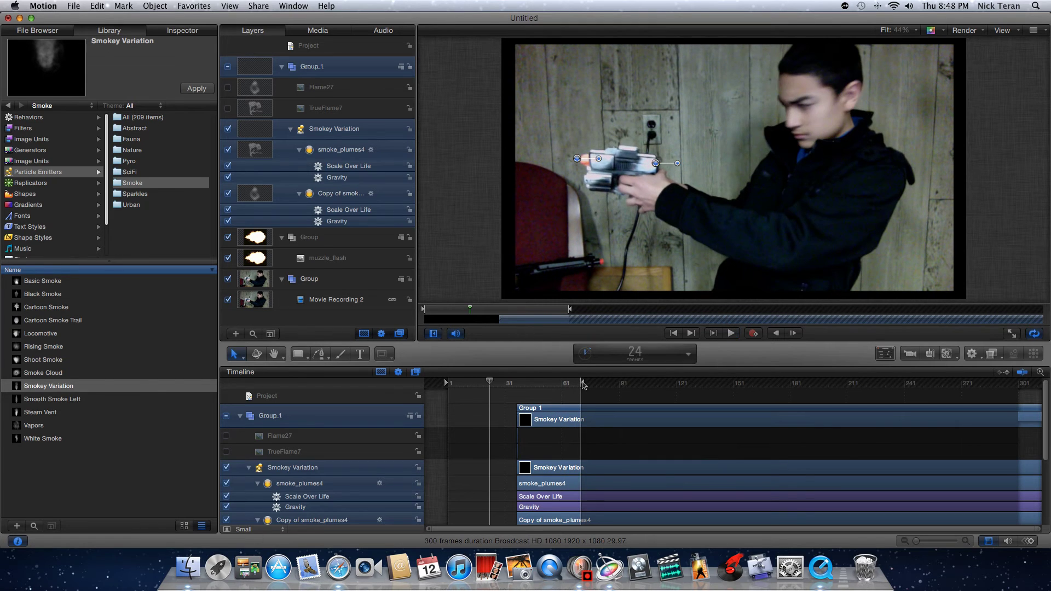
drag(583, 383, 586, 383)
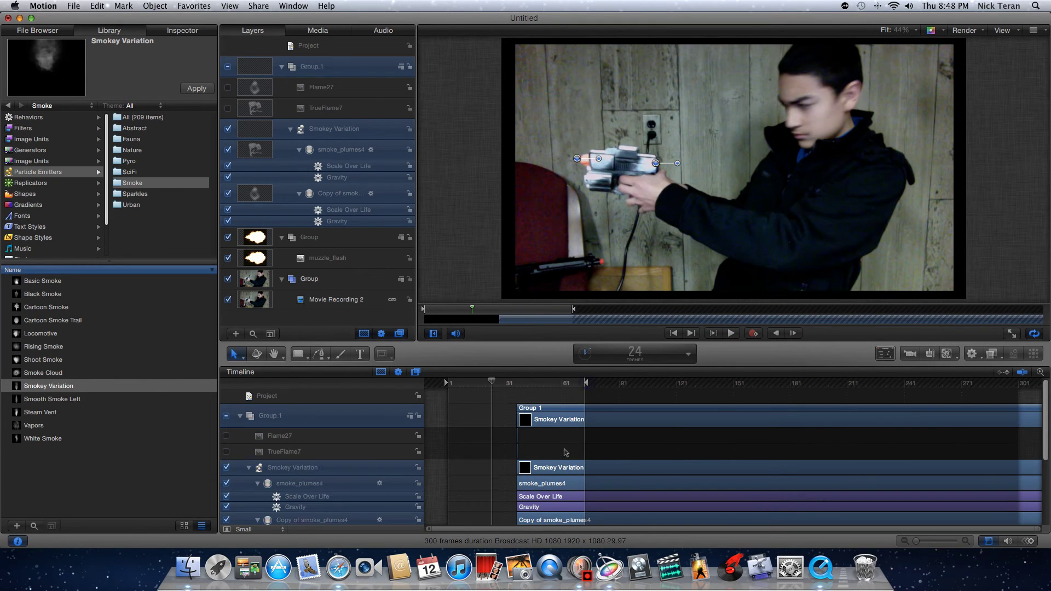
scroll(565, 453, down, 5)
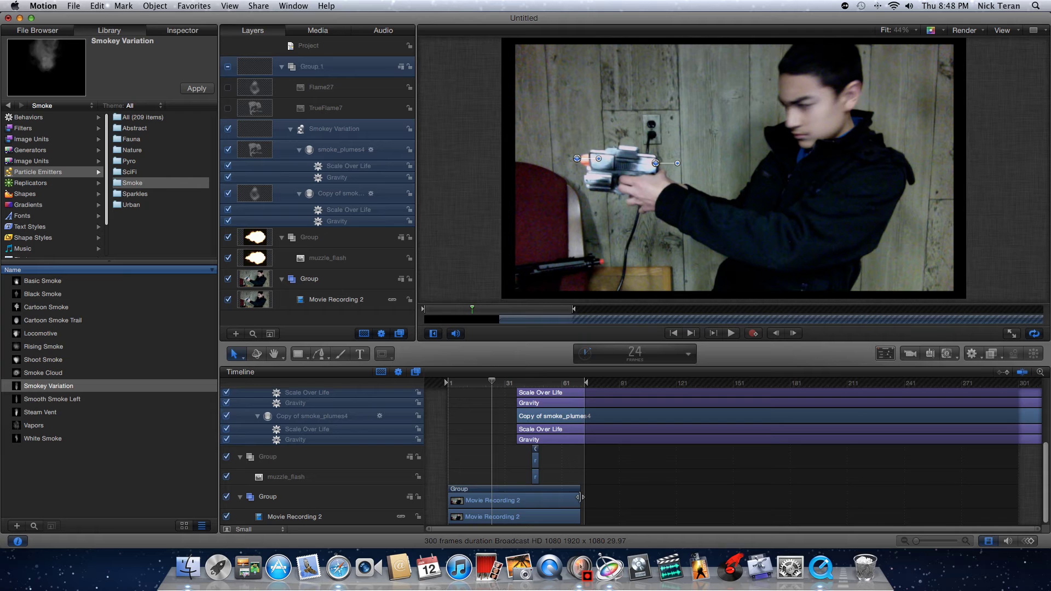
Step: Drag Movie Recording 2's out point to the play-range end and preview the composite
drag(579, 499, 585, 499)
scroll(540, 410, up, 5)
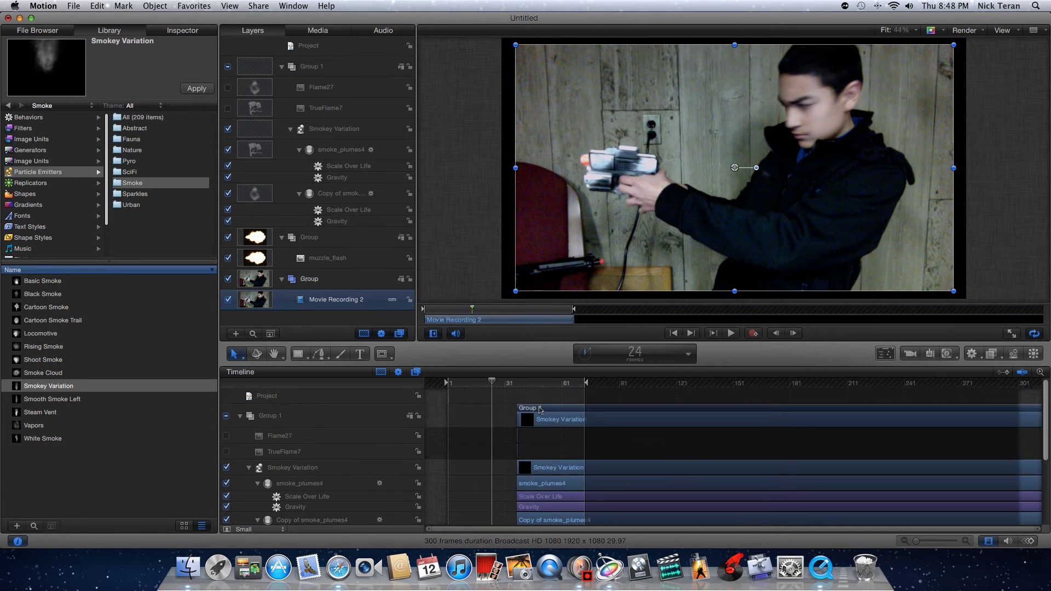
key(space)
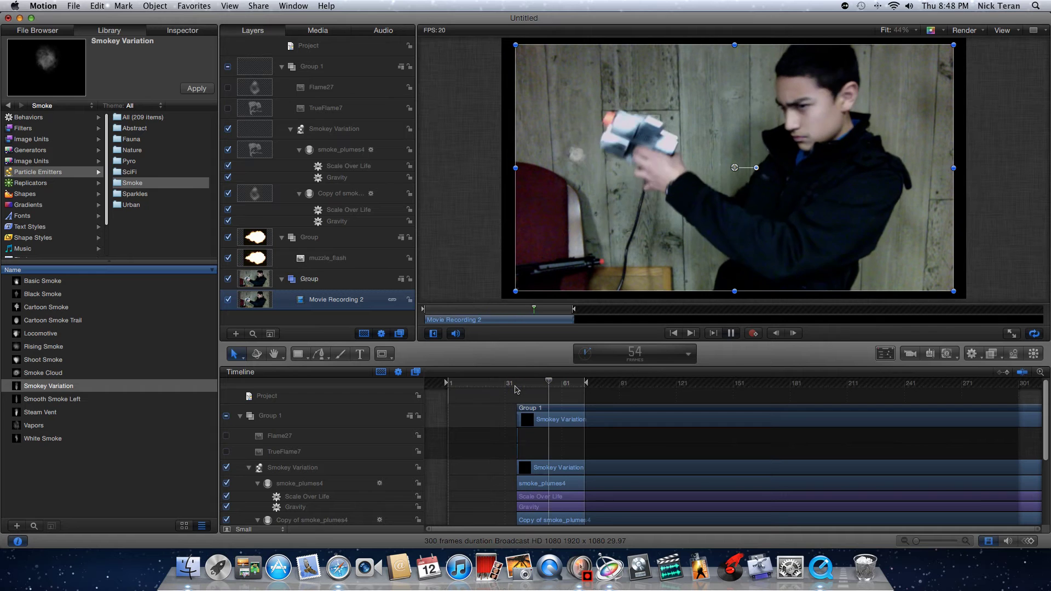
key(space)
Step: Select the Smokey Variation emitter and play the animation from frame 37, returning to frame 37
click(522, 385)
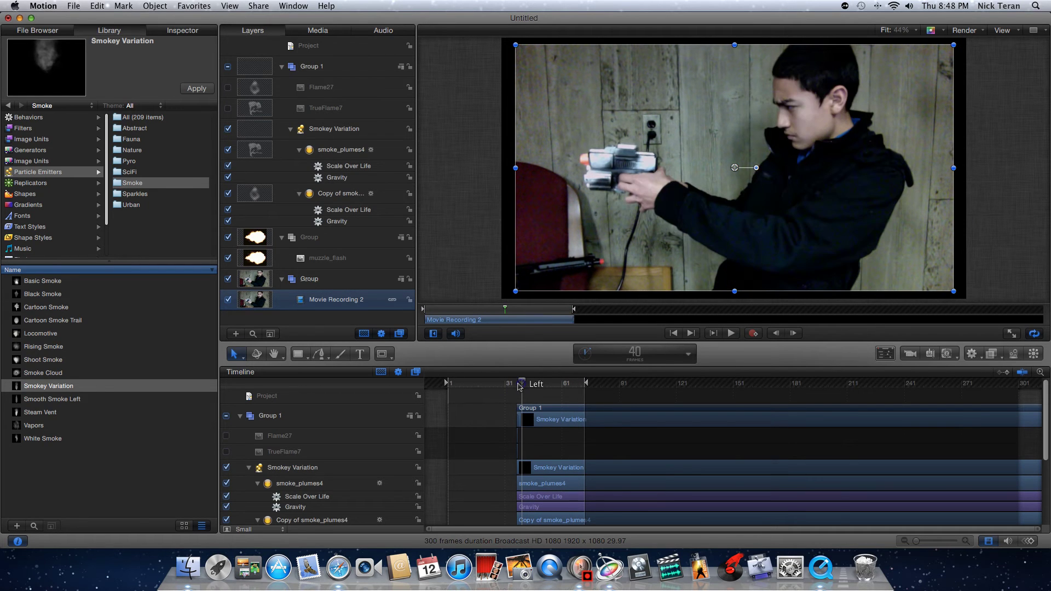
drag(521, 385, 516, 388)
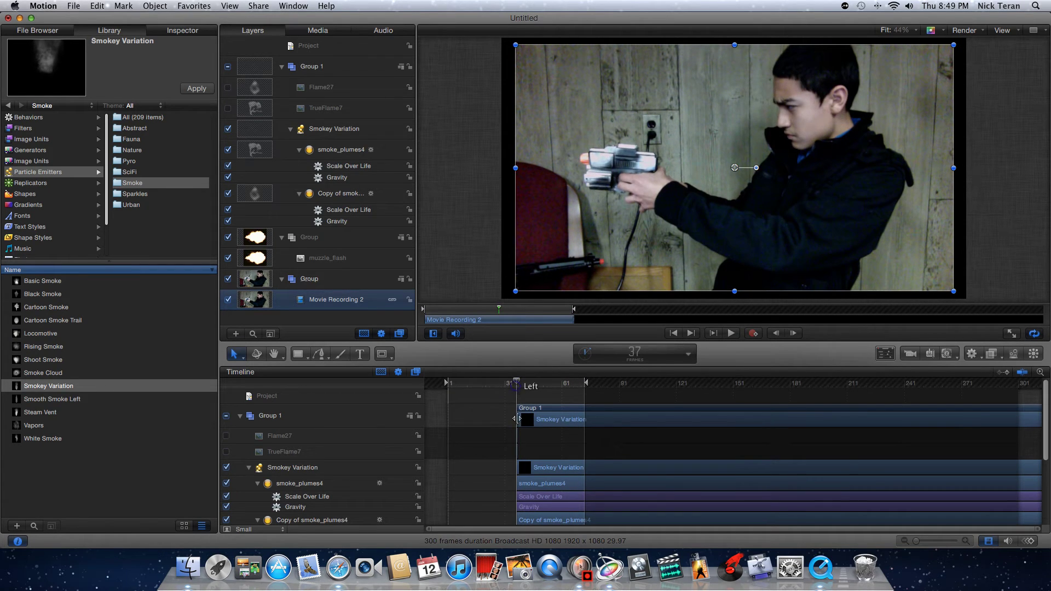
scroll(503, 412, down, 2)
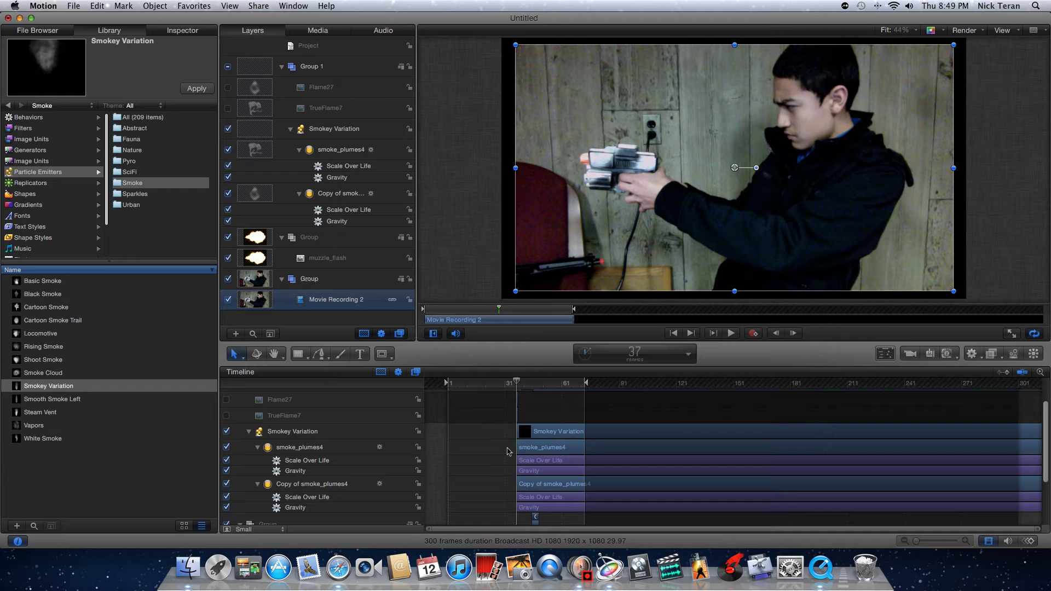
scroll(508, 451, down, 1)
scroll(509, 451, up, 3)
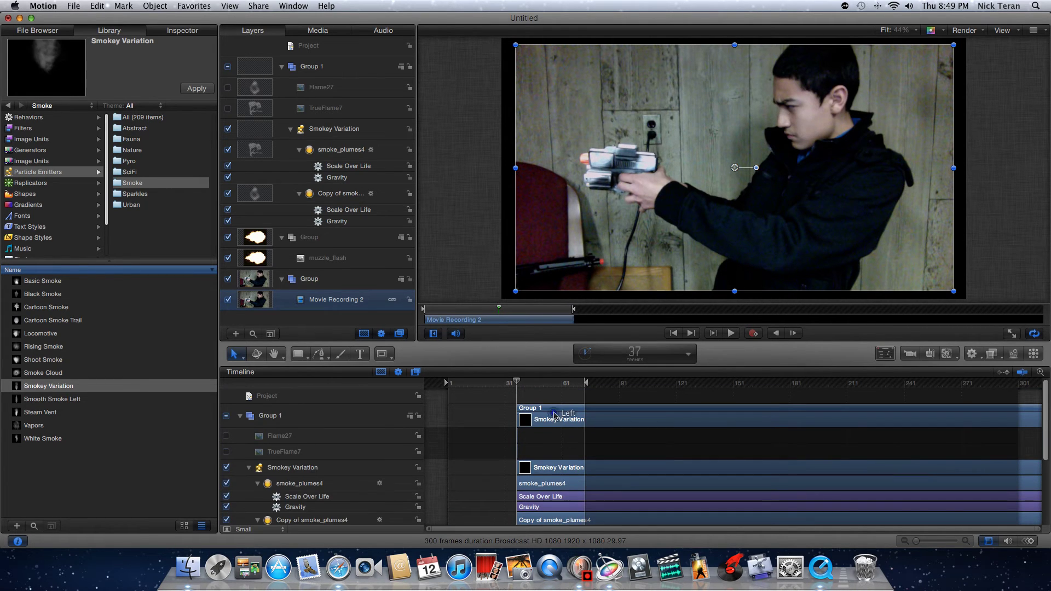
click(550, 418)
key(space)
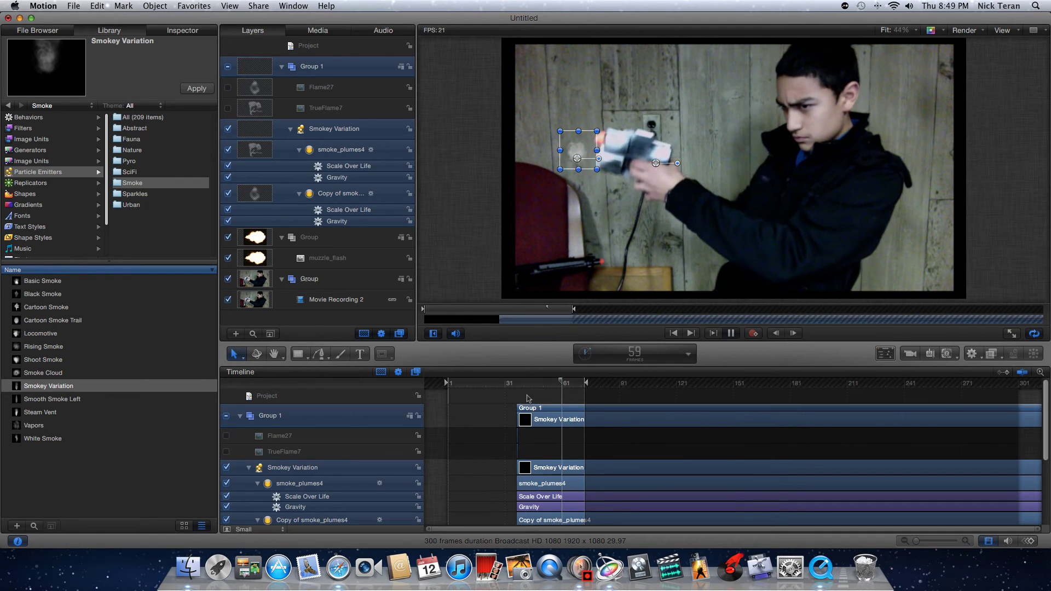
key(space)
click(519, 385)
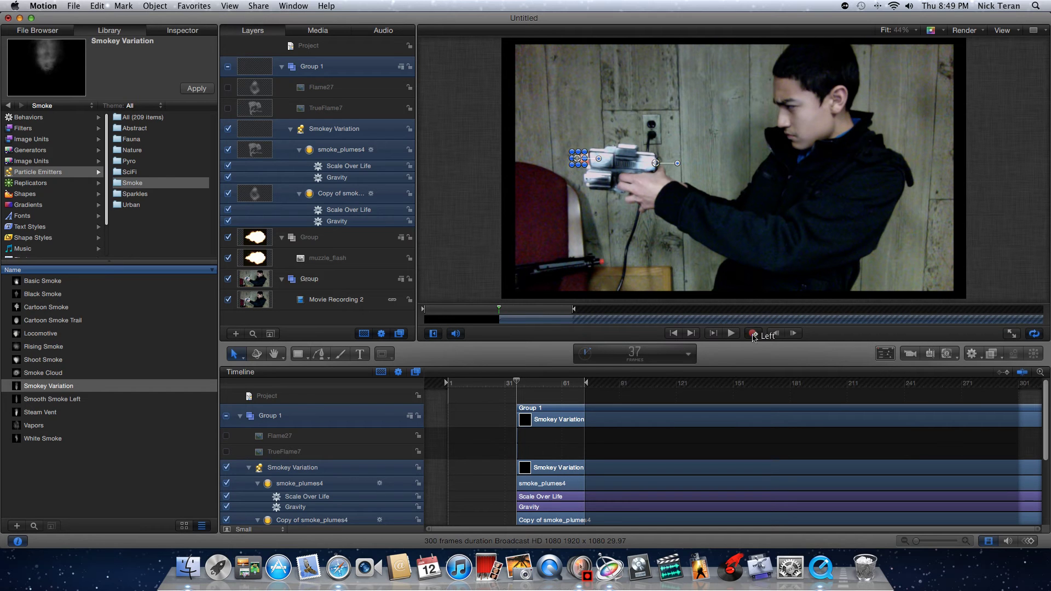
Step: Step forward frame by frame from 37 to frame 46, past the muzzle flash at 45
click(795, 334)
click(794, 334)
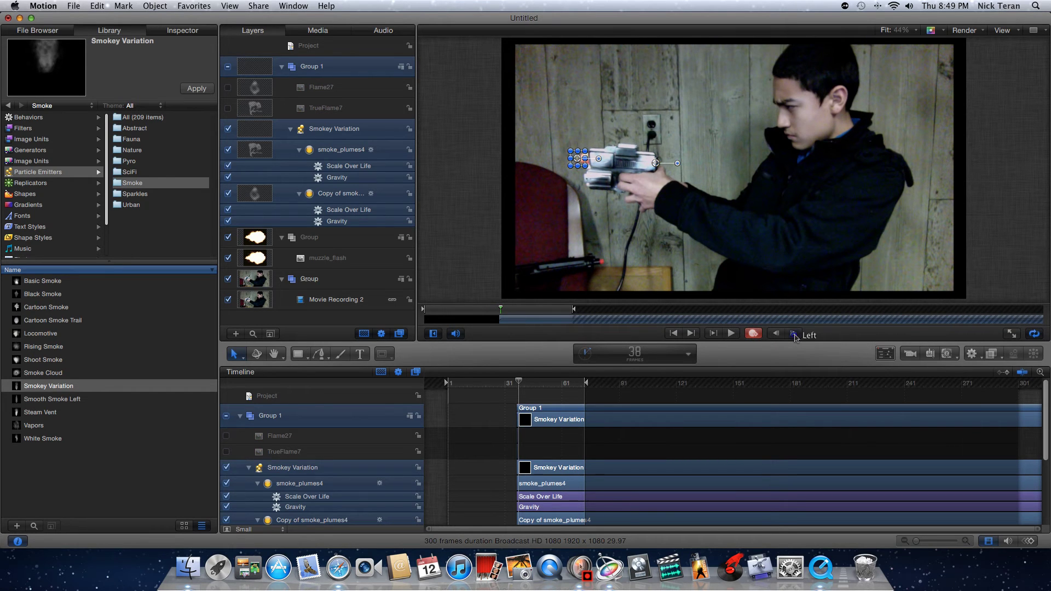
click(794, 334)
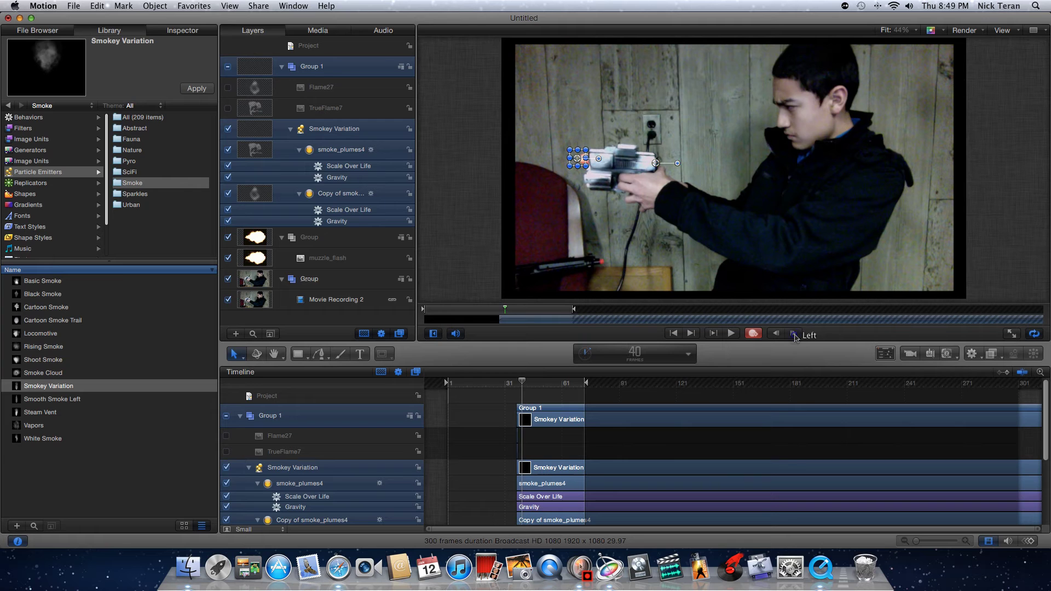
click(792, 334)
click(793, 334)
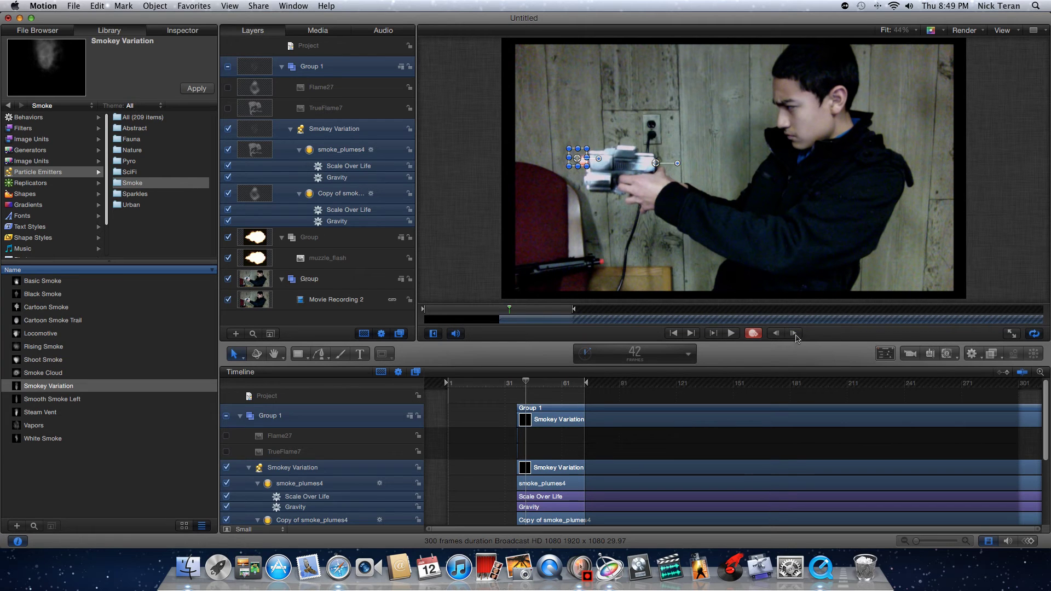
click(794, 334)
click(794, 334)
click(794, 334)
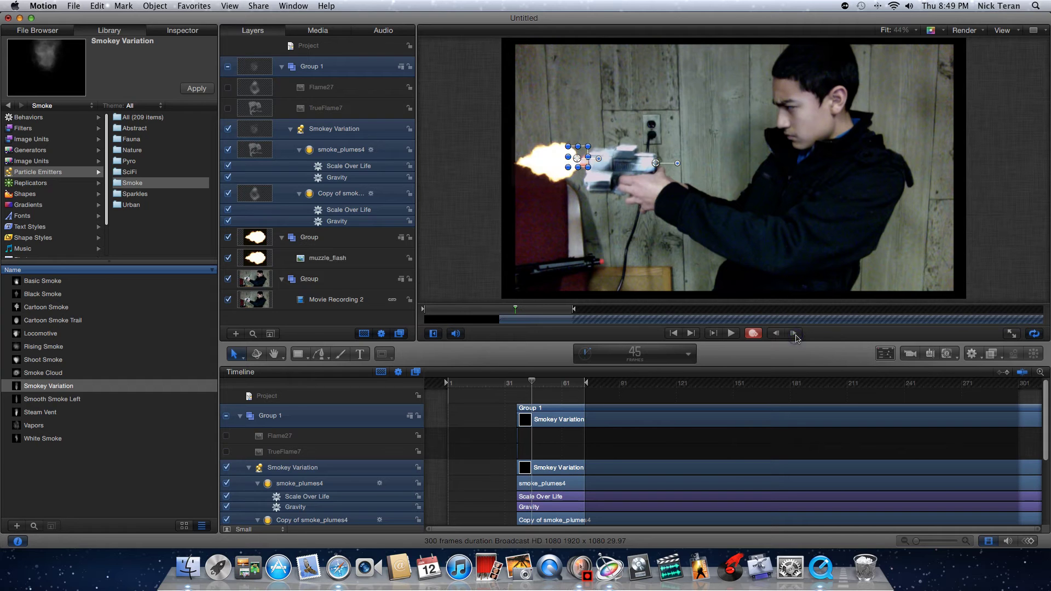
click(794, 334)
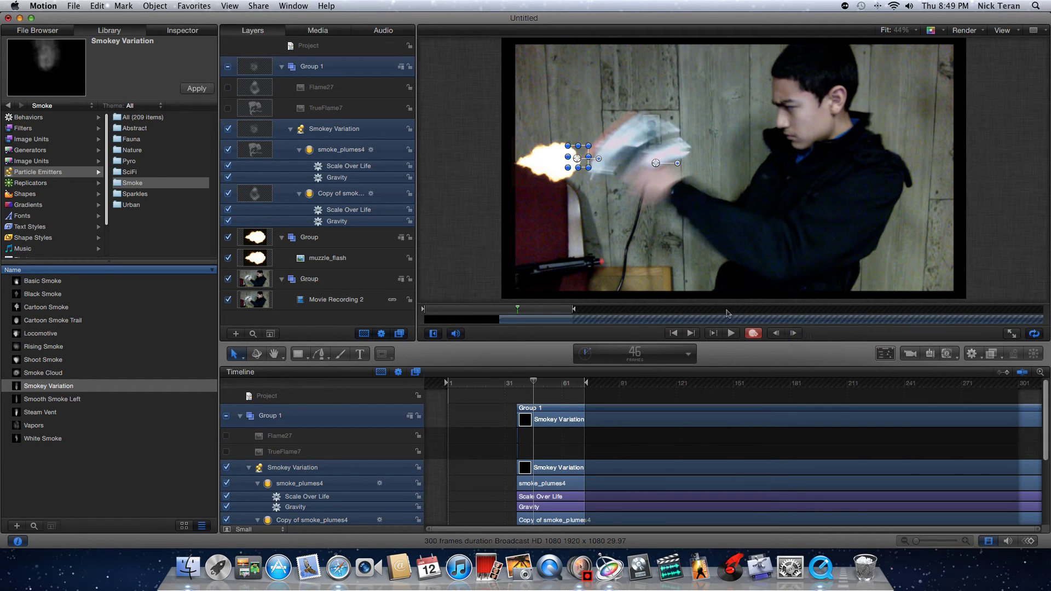
Step: Keyframe the emitter onto the barrel tip as the barrel rises, starting at frame 46
drag(578, 162, 580, 174)
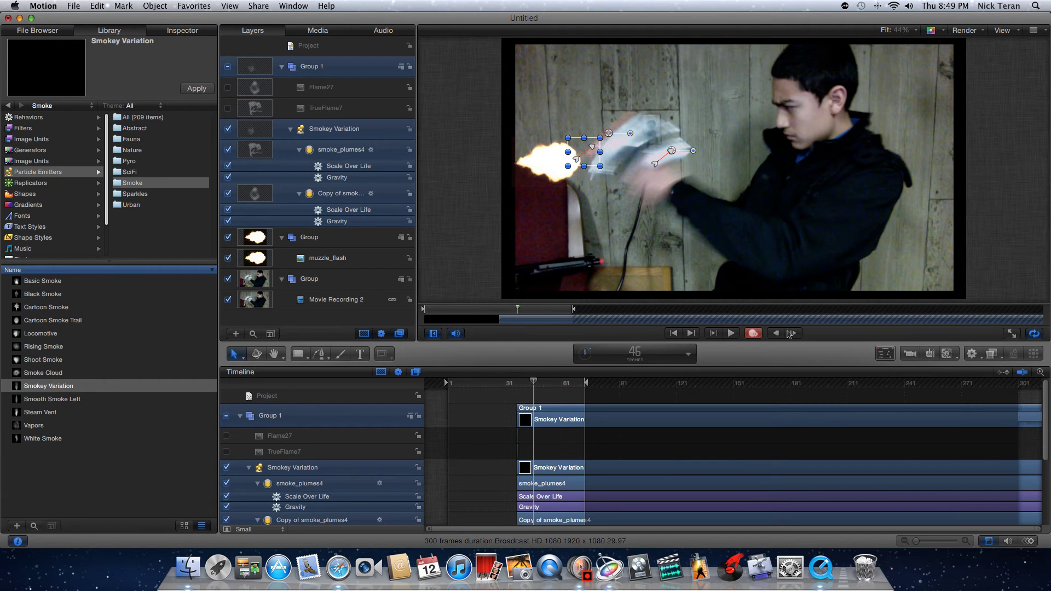
click(793, 334)
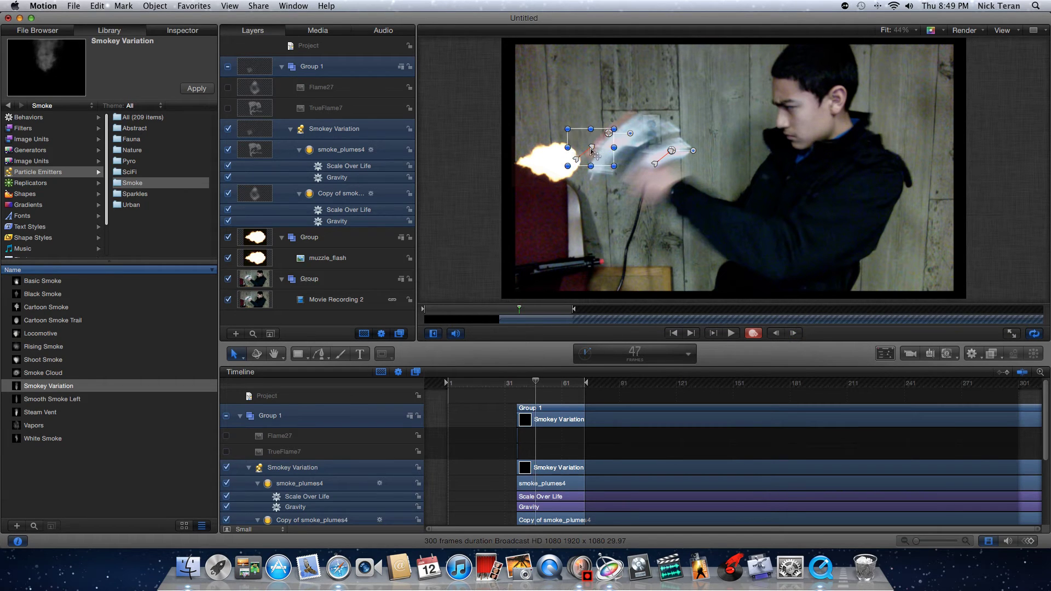
drag(593, 149, 631, 117)
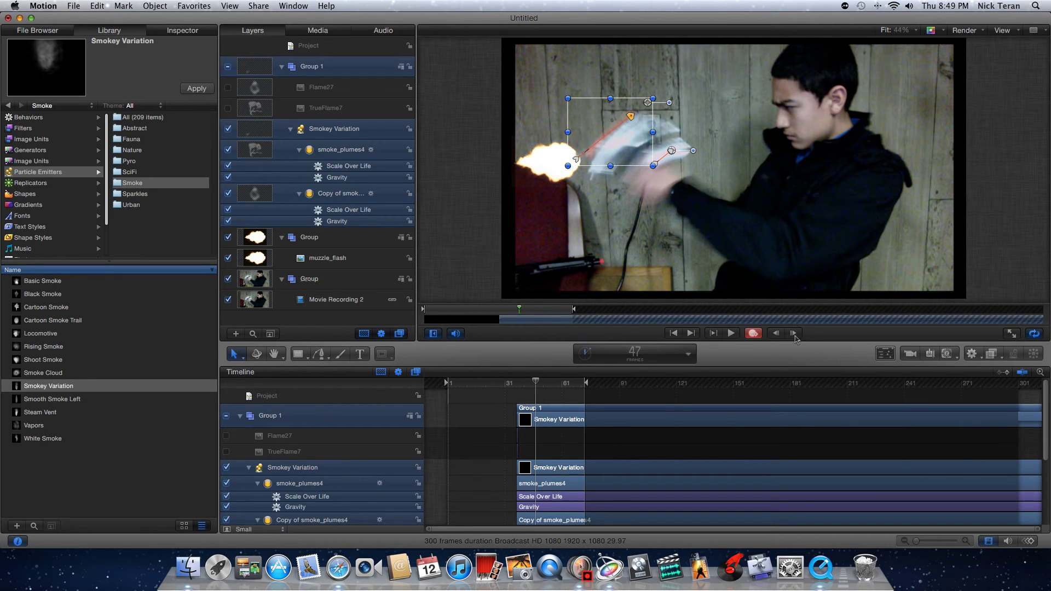
click(794, 334)
drag(635, 120, 642, 103)
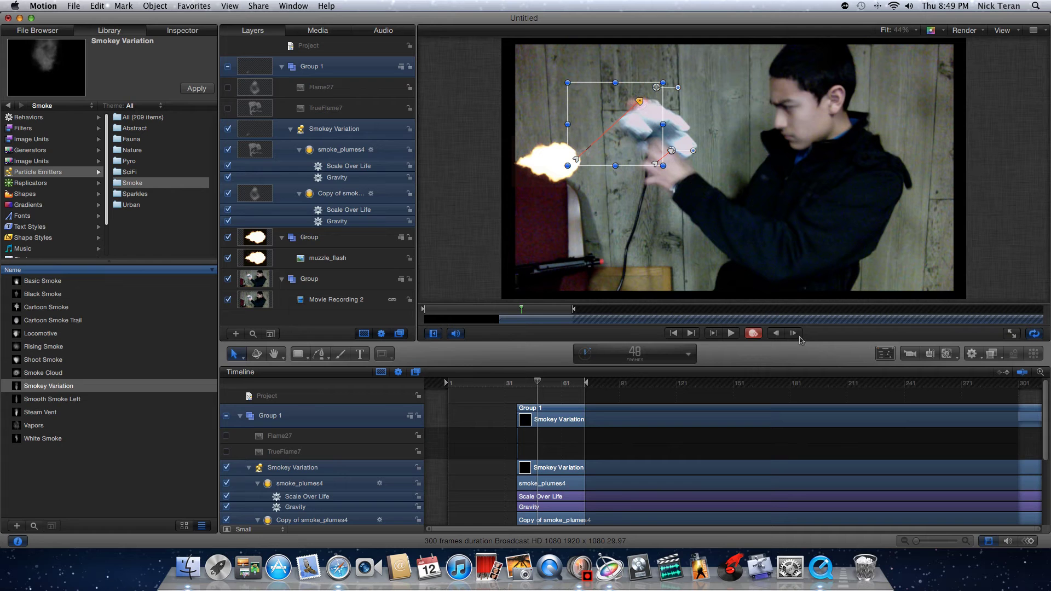
click(794, 333)
click(794, 334)
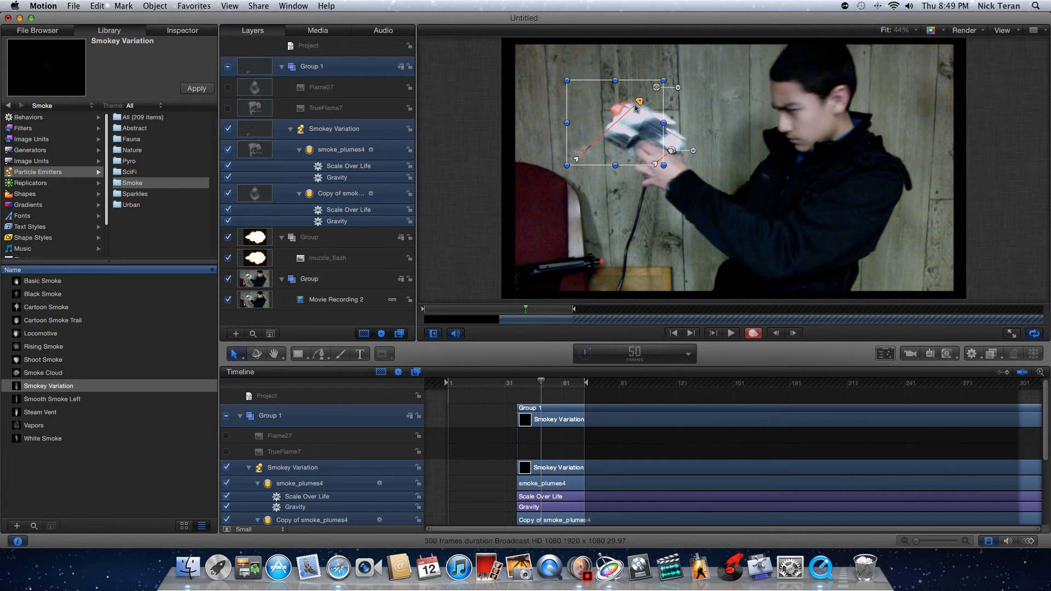
drag(638, 103, 614, 107)
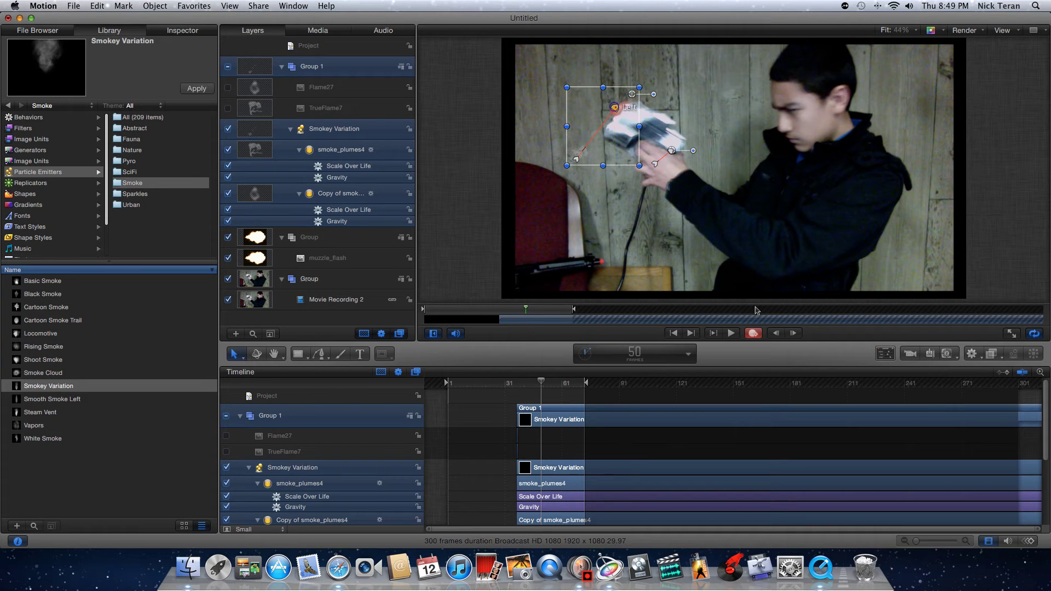
click(793, 334)
click(793, 333)
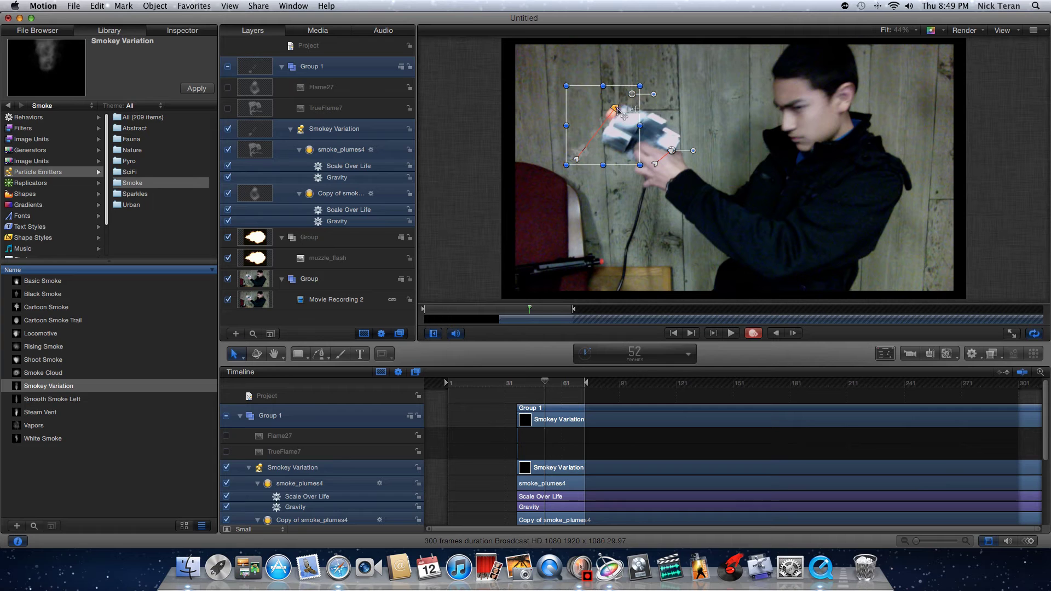
Step: Continue keyframing the emitter down-left along the barrel tip over the following frames
drag(618, 110, 609, 114)
click(793, 333)
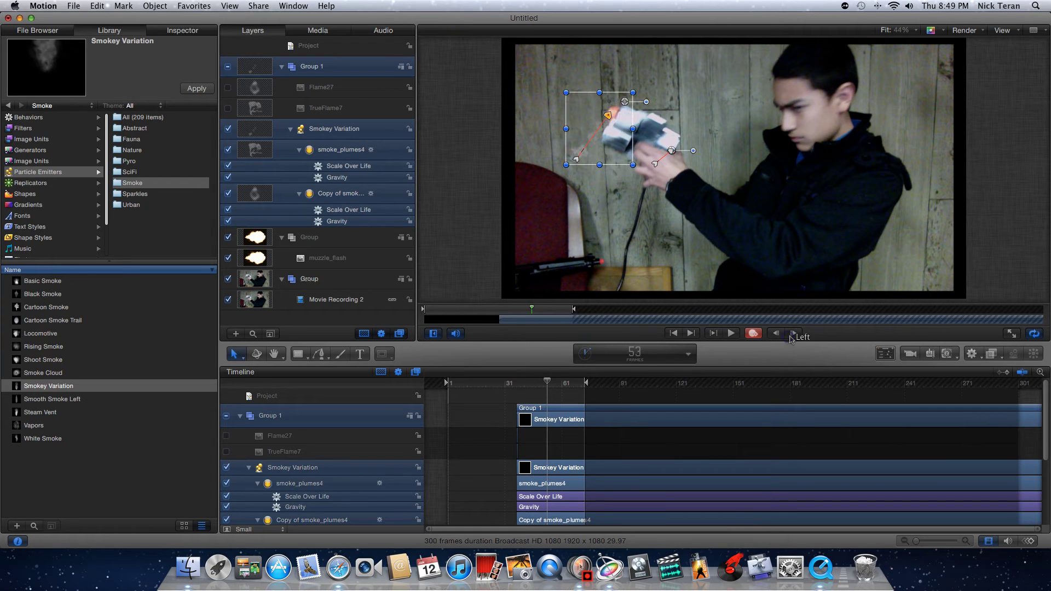
click(794, 334)
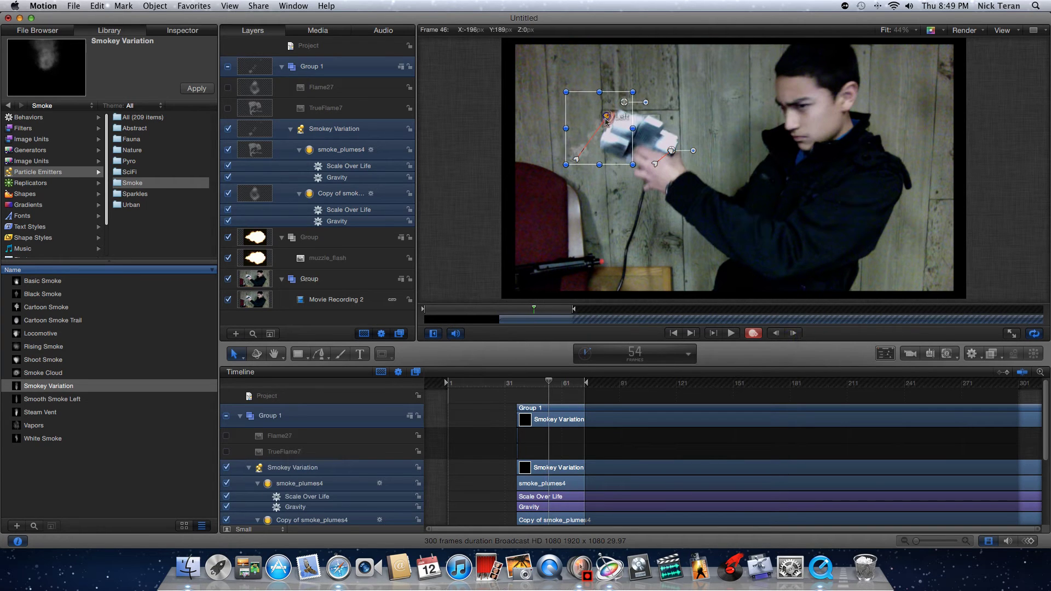
drag(610, 117, 607, 119)
click(794, 333)
click(793, 334)
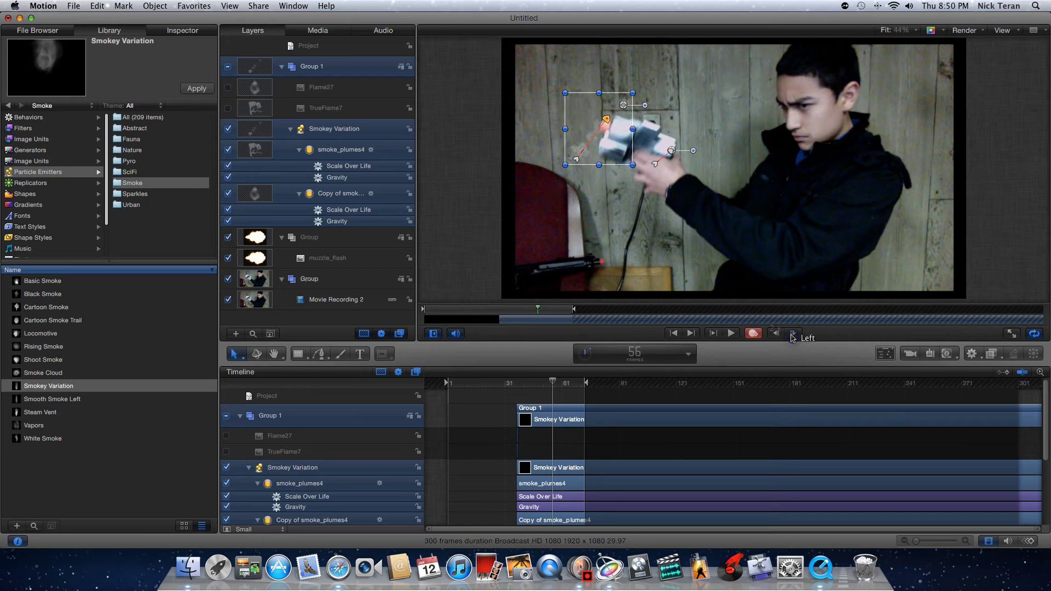
drag(607, 120, 601, 125)
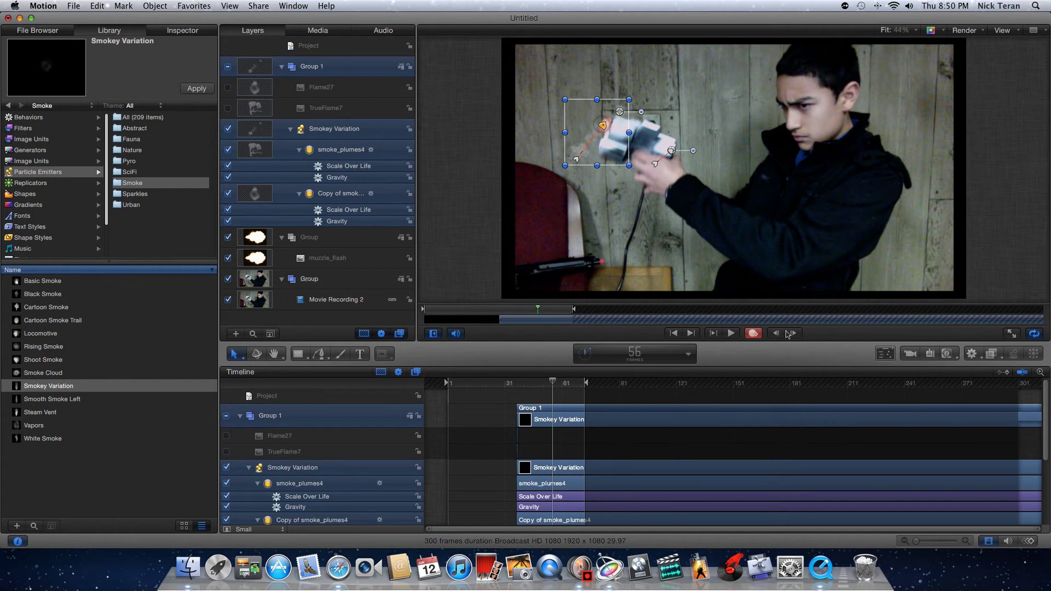
click(794, 333)
click(793, 334)
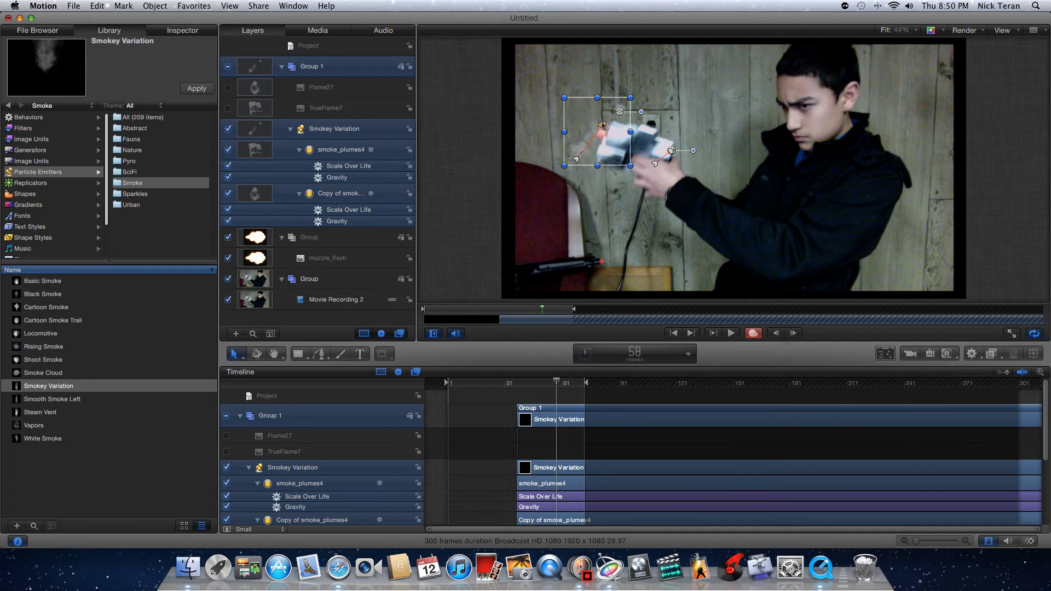
drag(603, 127, 600, 136)
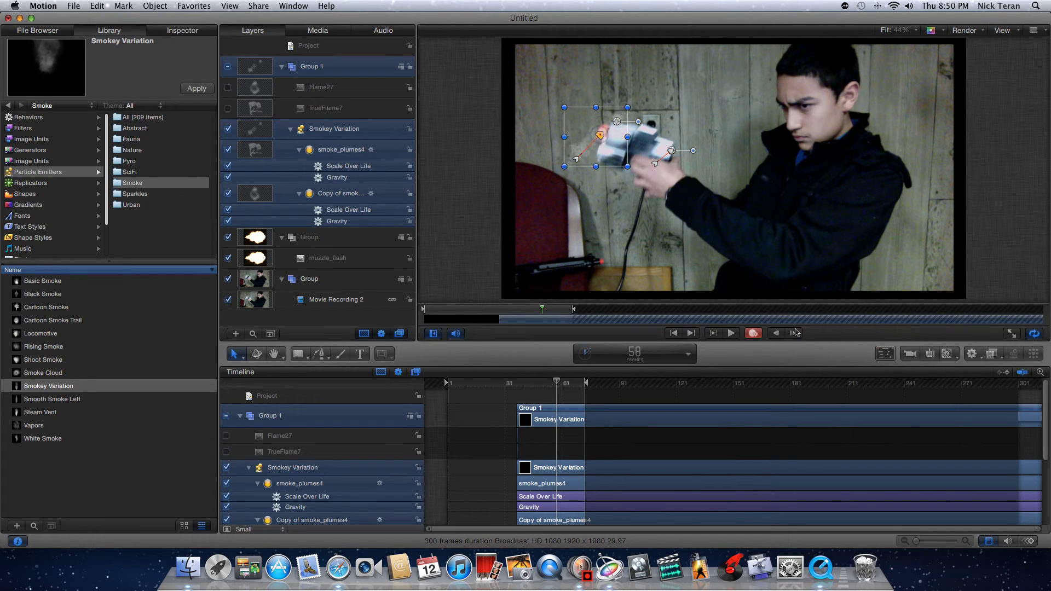
click(794, 334)
Step: Finish the barrel-tip keyframes through about frame 66 and aim the smoke emission up-right
click(794, 333)
drag(602, 137, 599, 140)
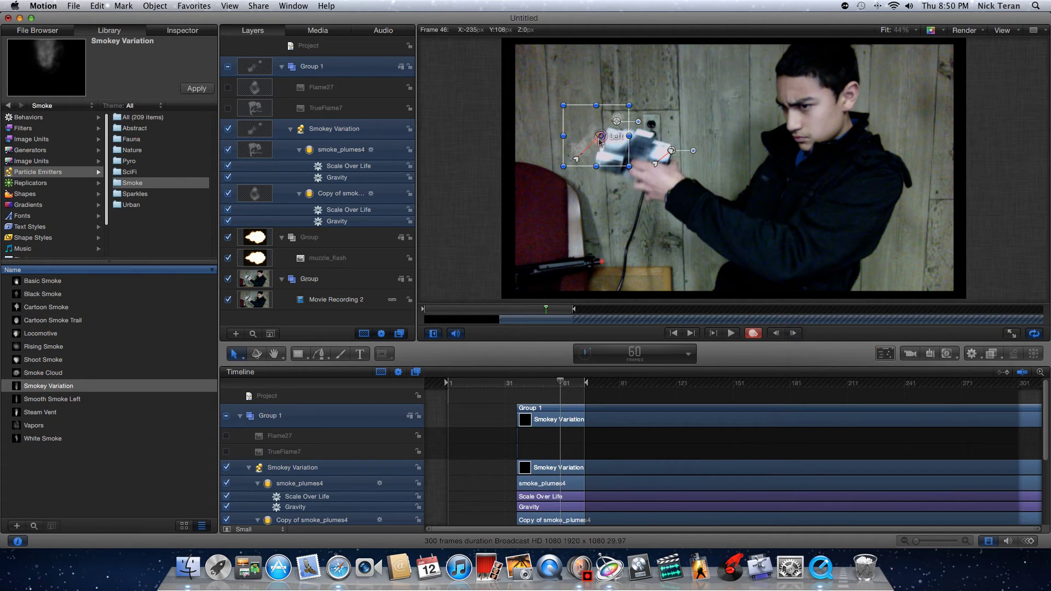
click(794, 333)
click(794, 333)
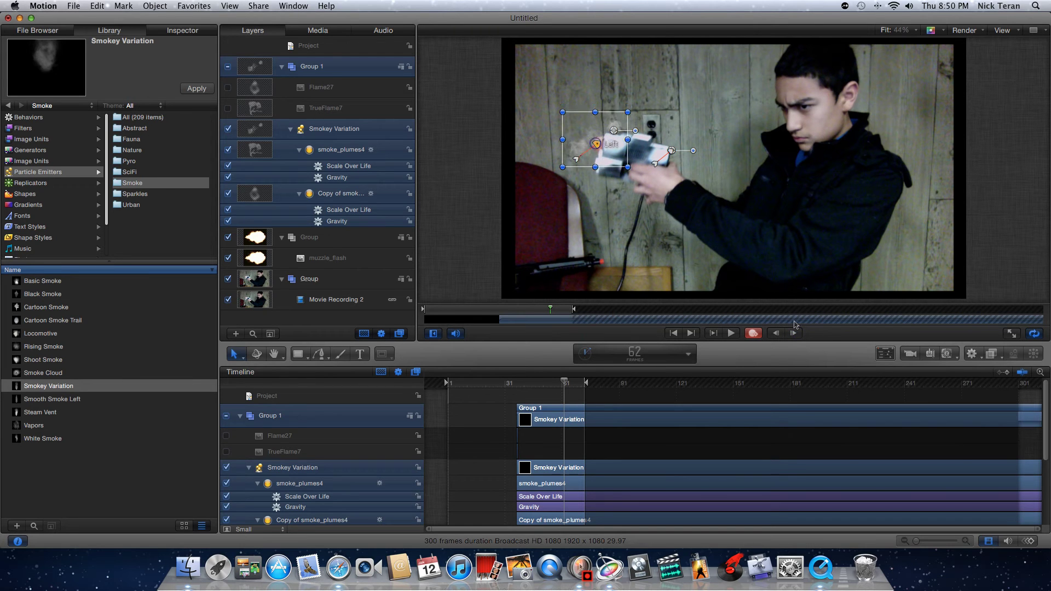
click(795, 334)
click(795, 334)
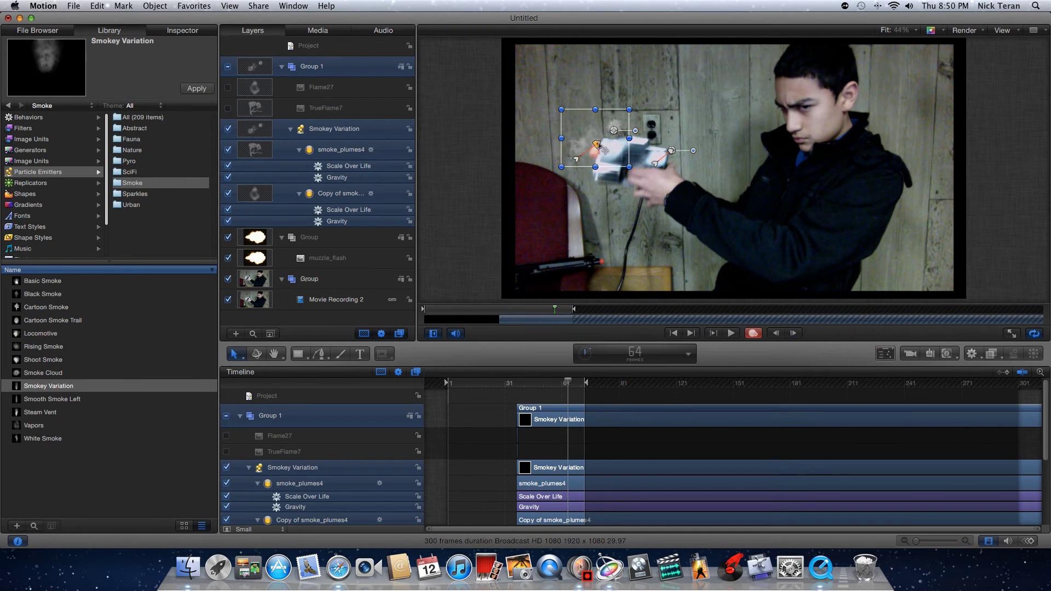
drag(597, 145, 594, 151)
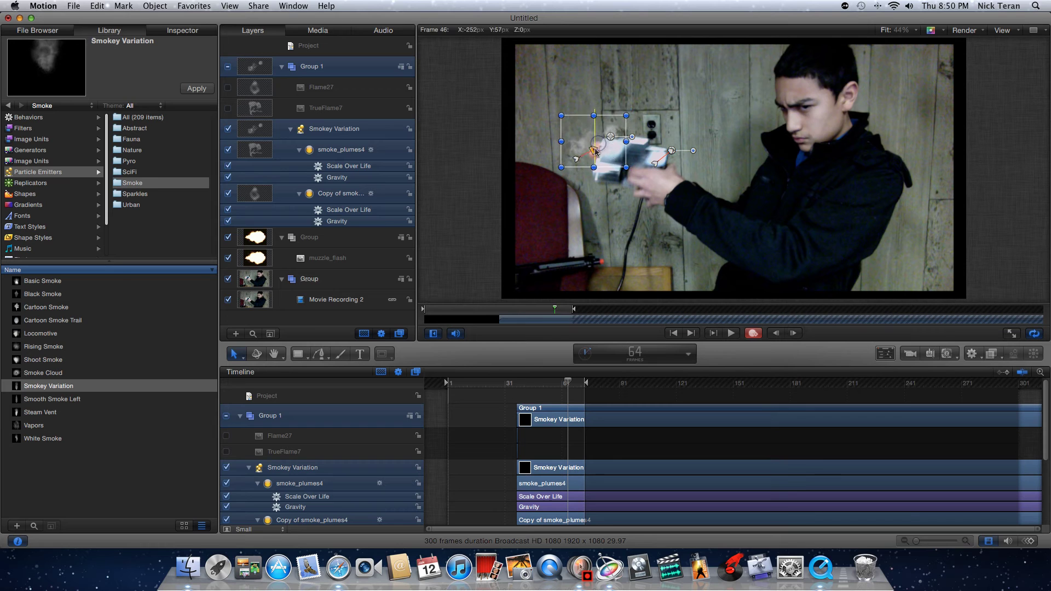
click(798, 334)
click(798, 334)
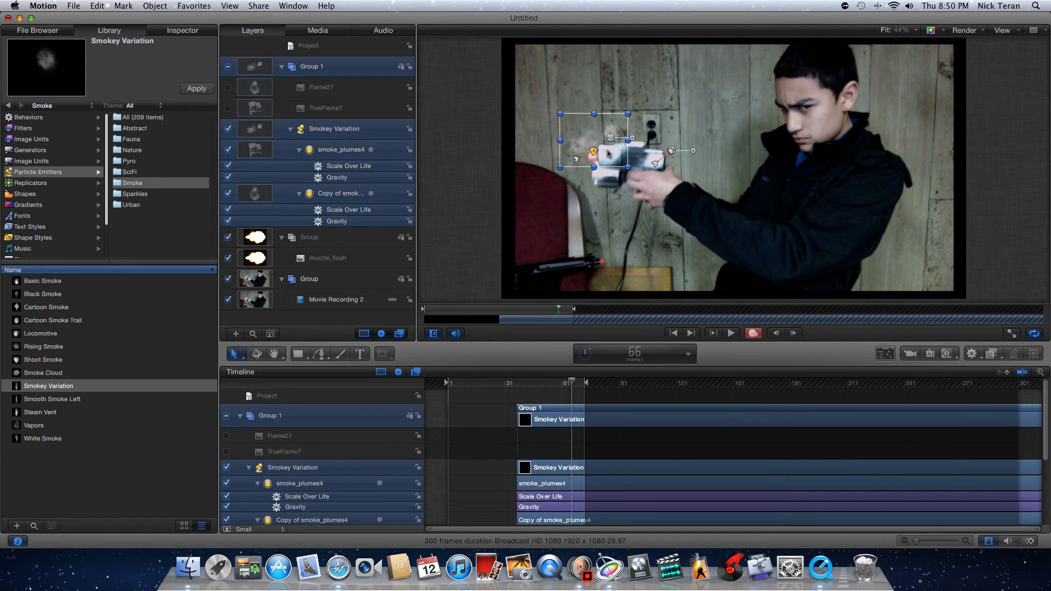
drag(600, 155, 599, 162)
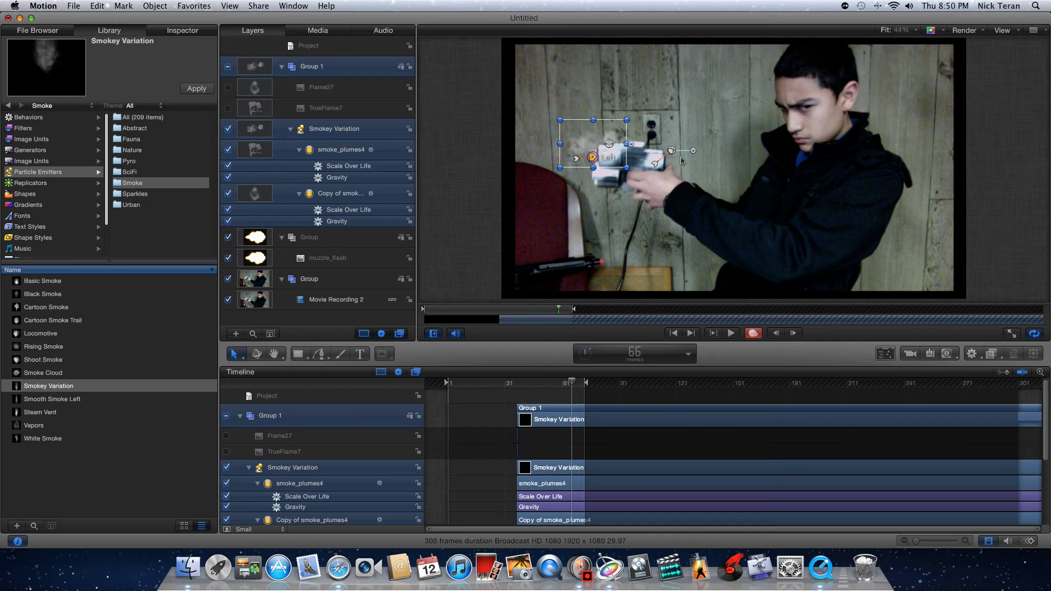
drag(672, 155, 680, 134)
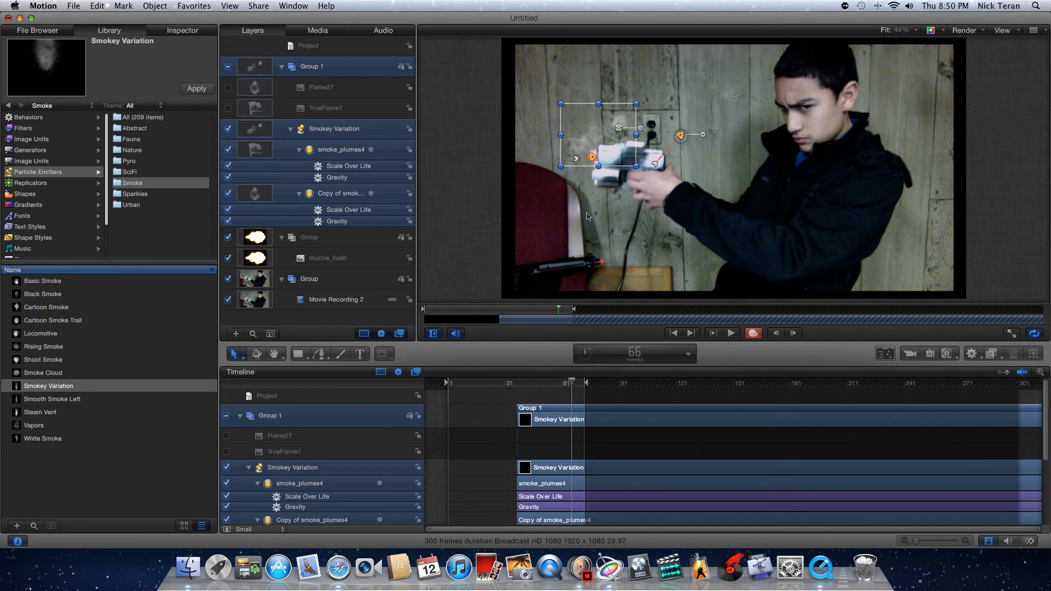
click(446, 179)
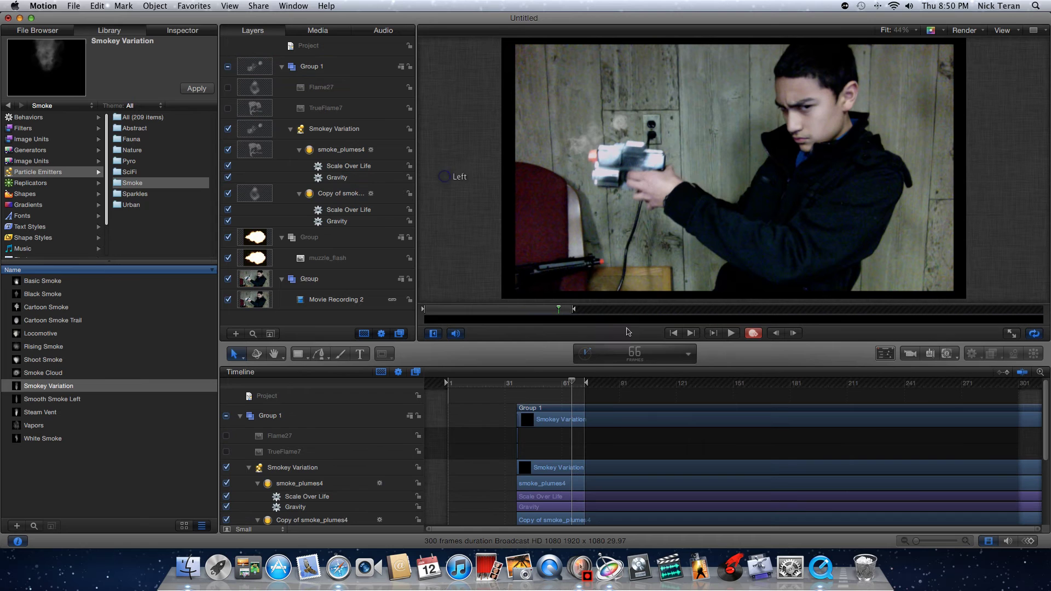
click(512, 384)
drag(510, 385, 504, 384)
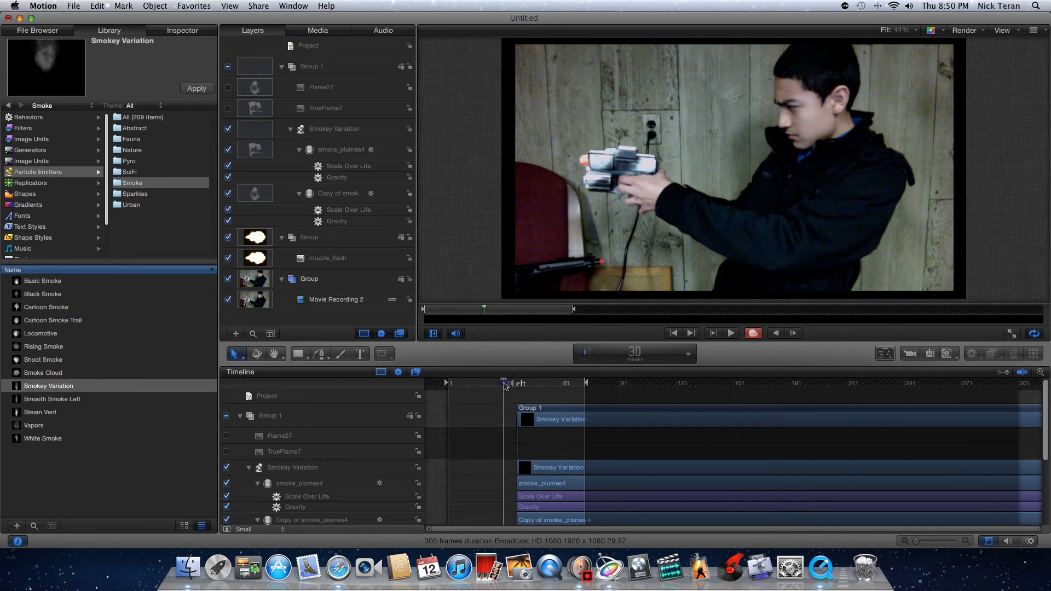
click(731, 334)
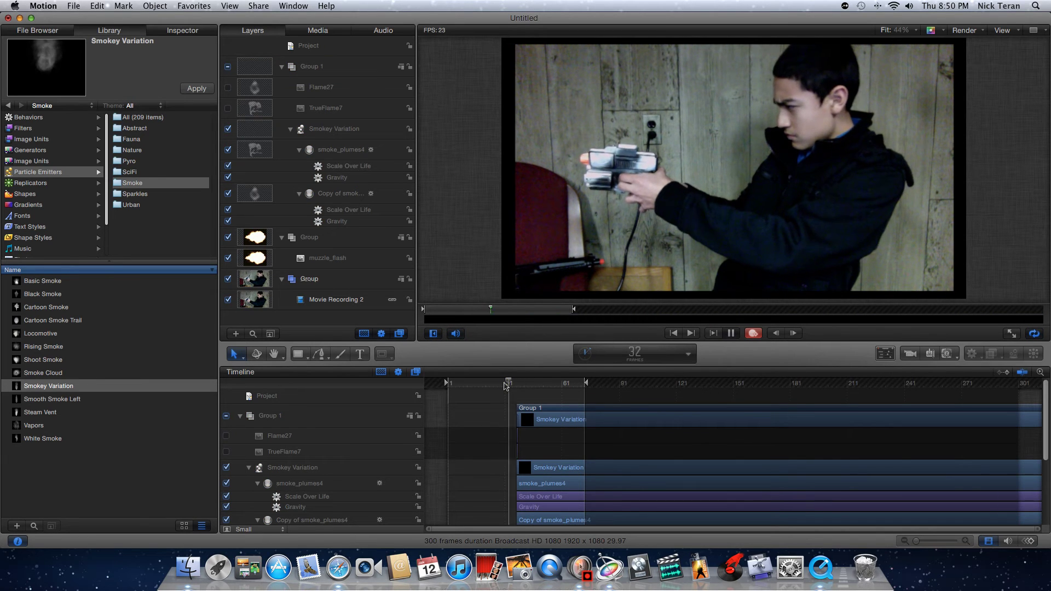
click(732, 333)
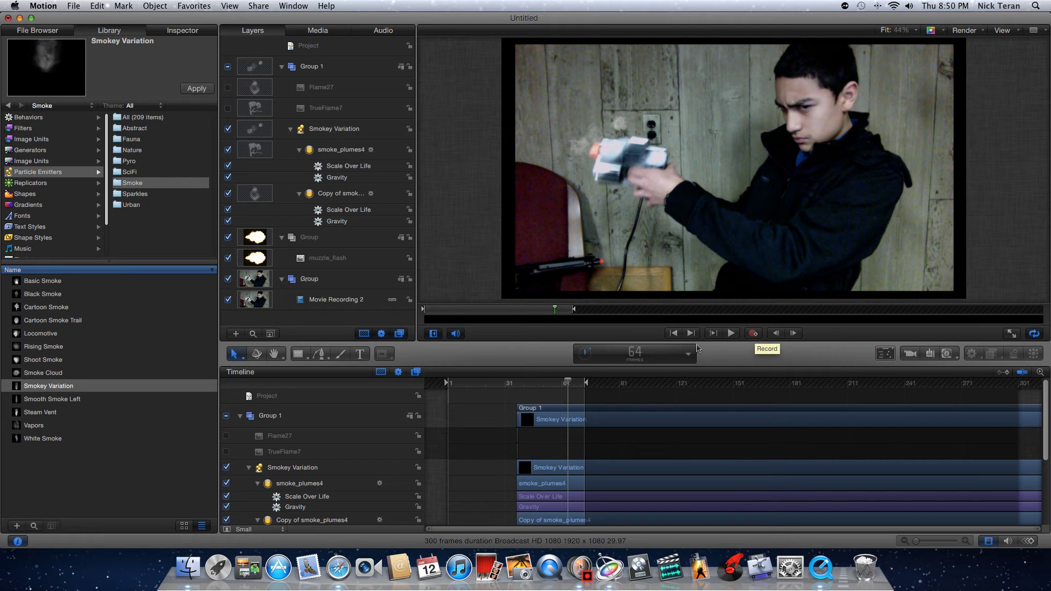
click(506, 383)
key(space)
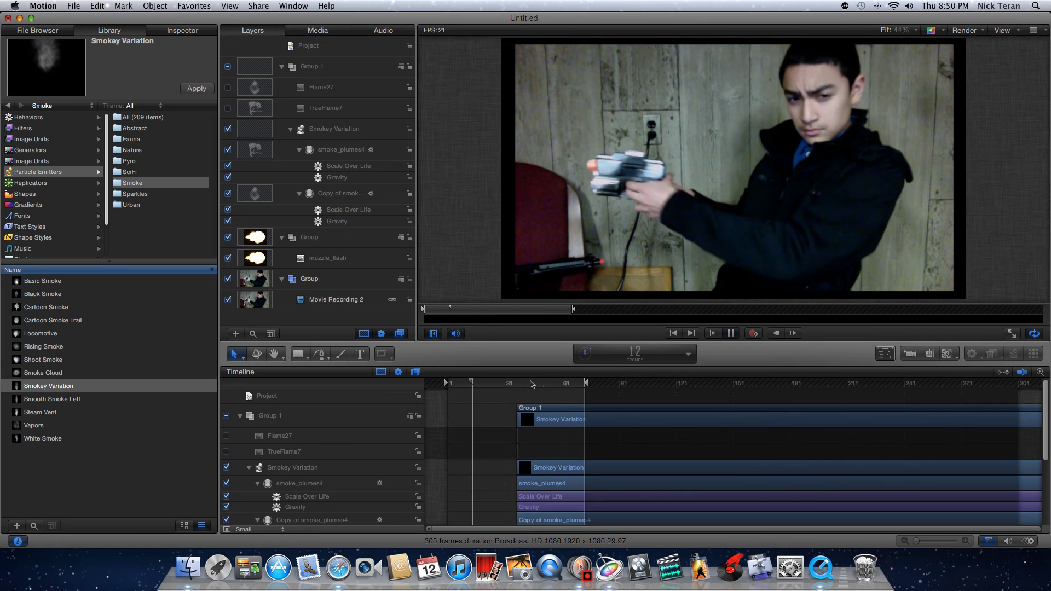
key(space)
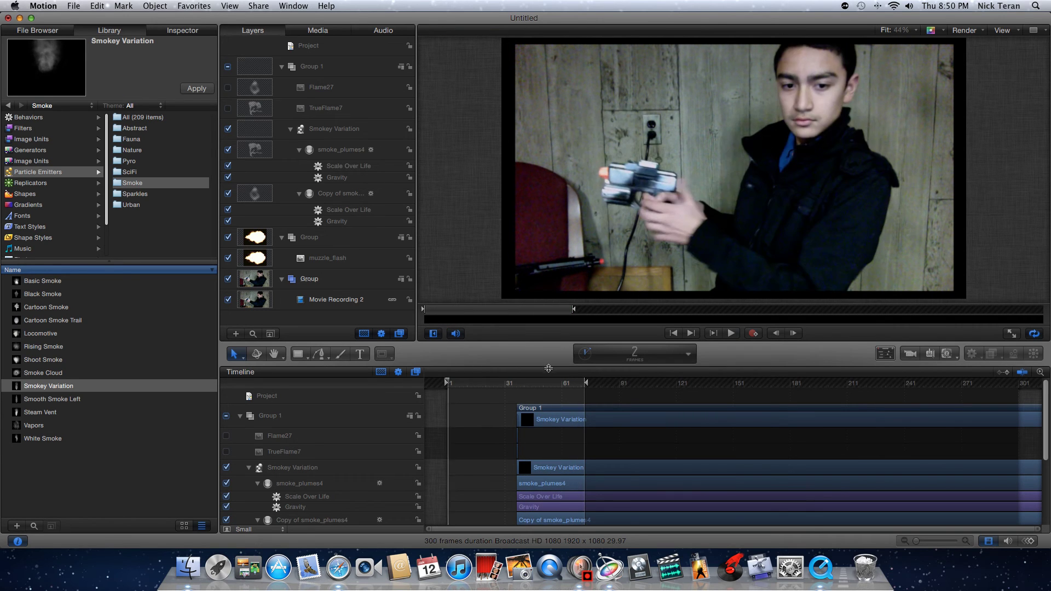
click(519, 386)
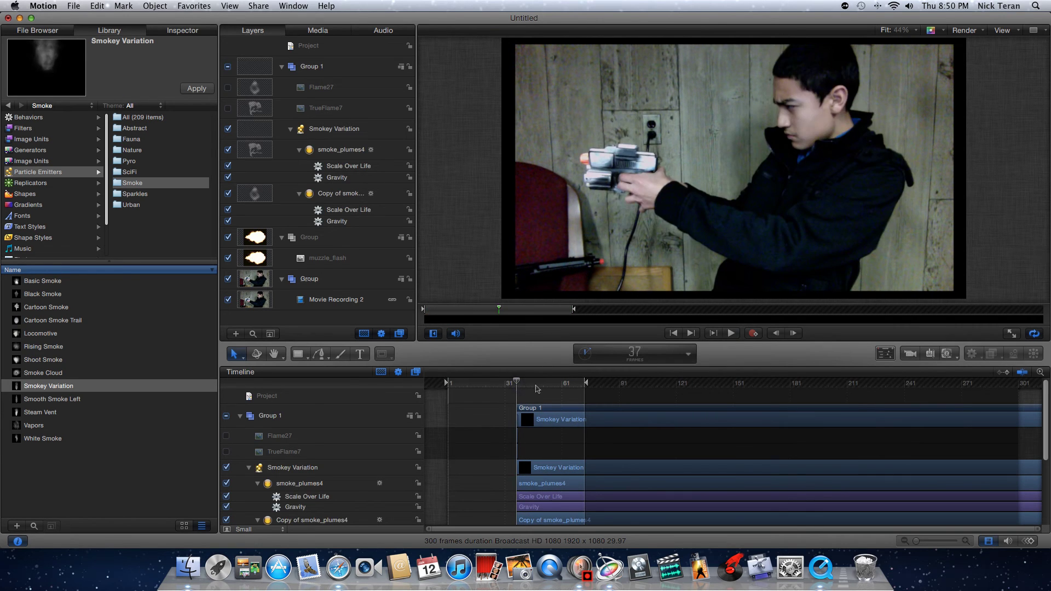
key(space)
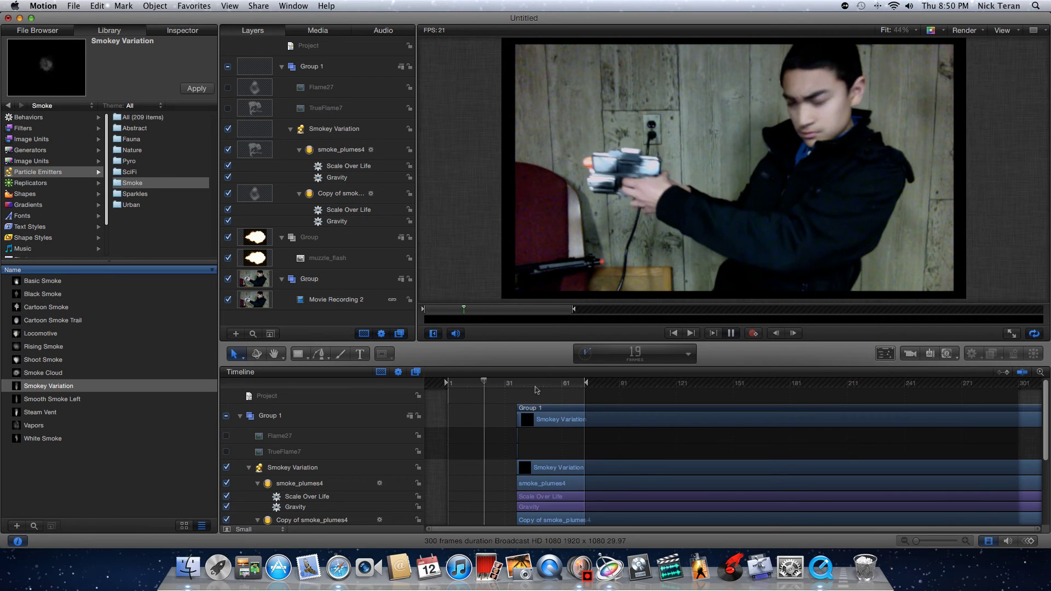
Step: Select Smokey Variation at frame 38 and drag the emitter and path points toward the barrel
key(space)
click(544, 419)
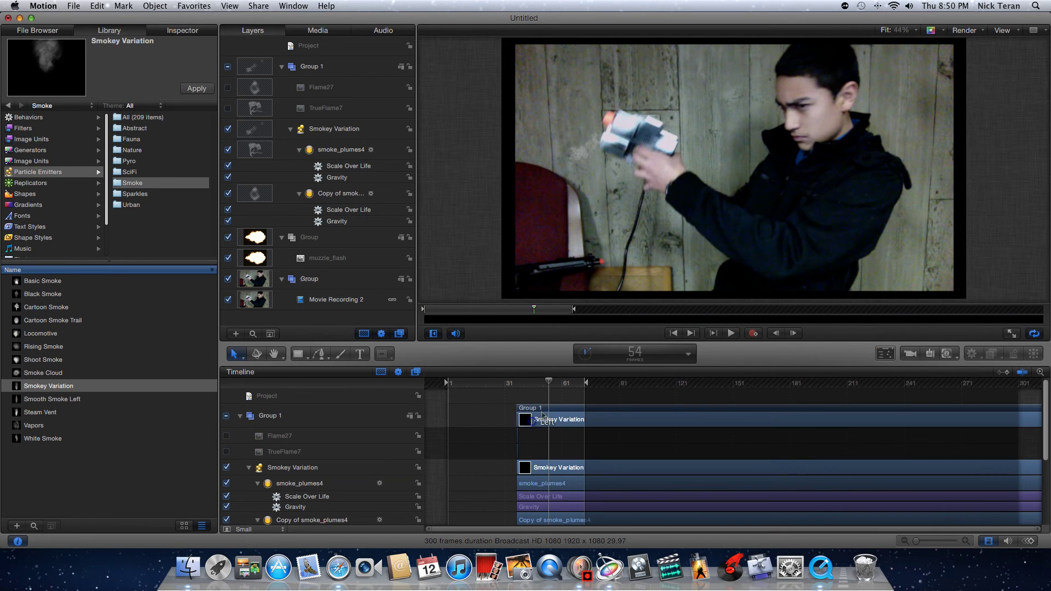
drag(559, 398, 568, 521)
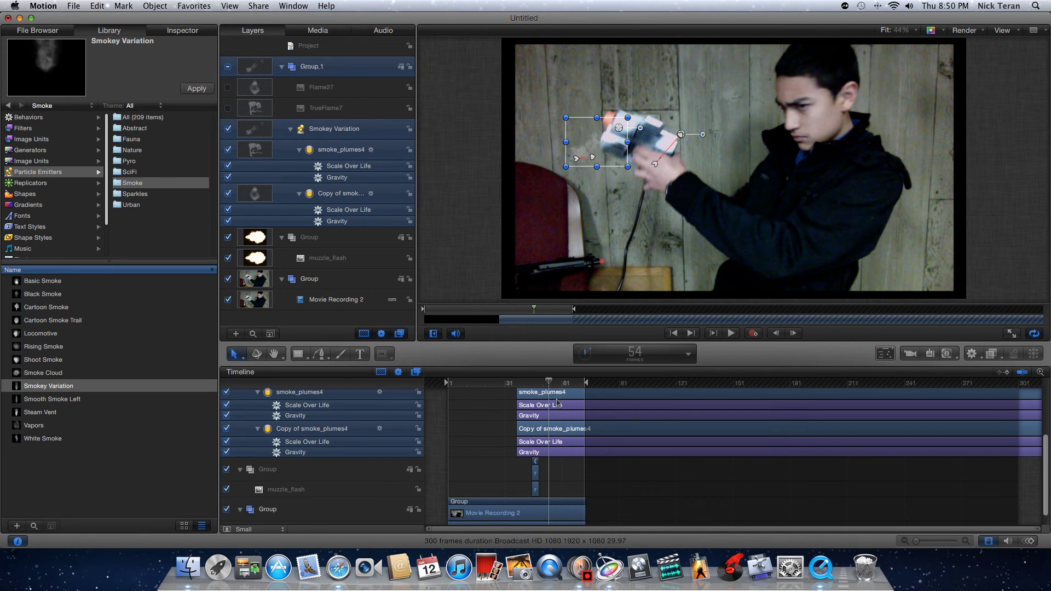
mouse_move(546, 383)
mouse_down()
mouse_move(518, 390)
mouse_move(549, 385)
mouse_up()
drag(579, 160, 683, 82)
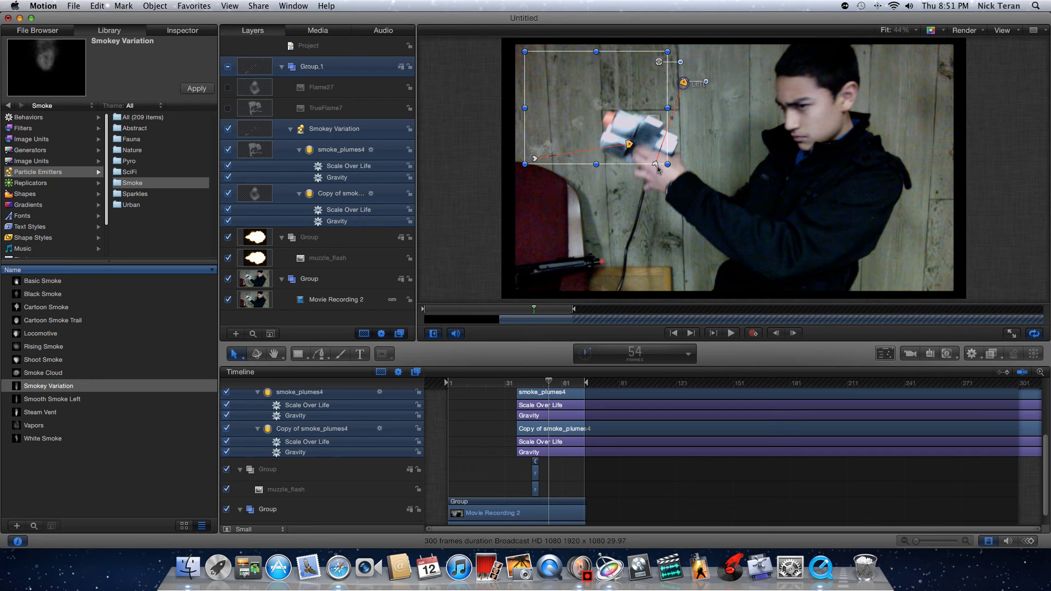
mouse_move(658, 169)
mouse_down()
mouse_move(675, 183)
mouse_move(645, 173)
mouse_up()
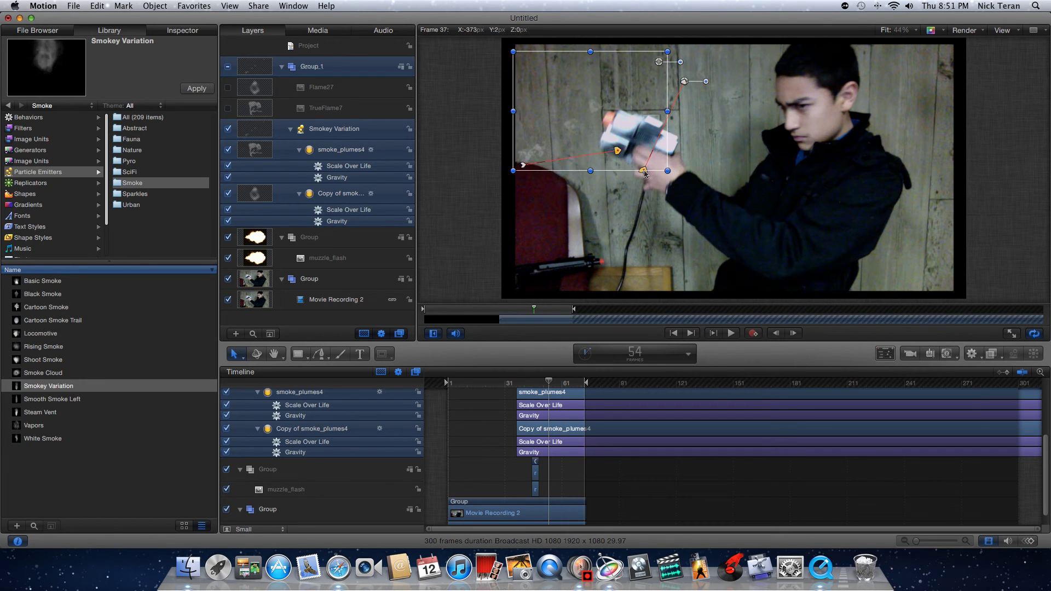
drag(686, 88, 693, 132)
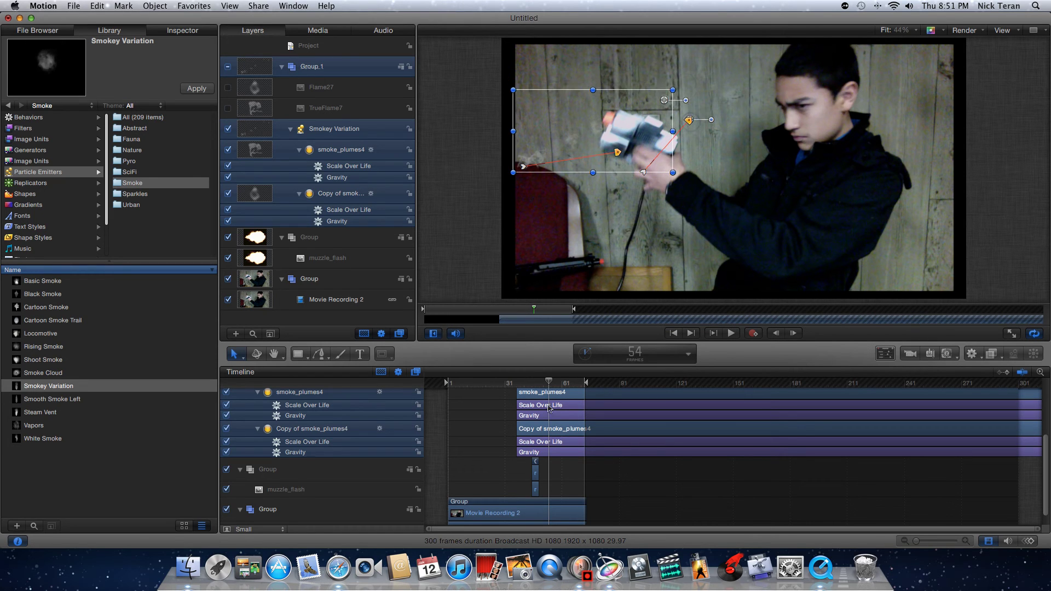
Step: Preview the smoke, then reposition the motion path's left end and bend its curve
key(space)
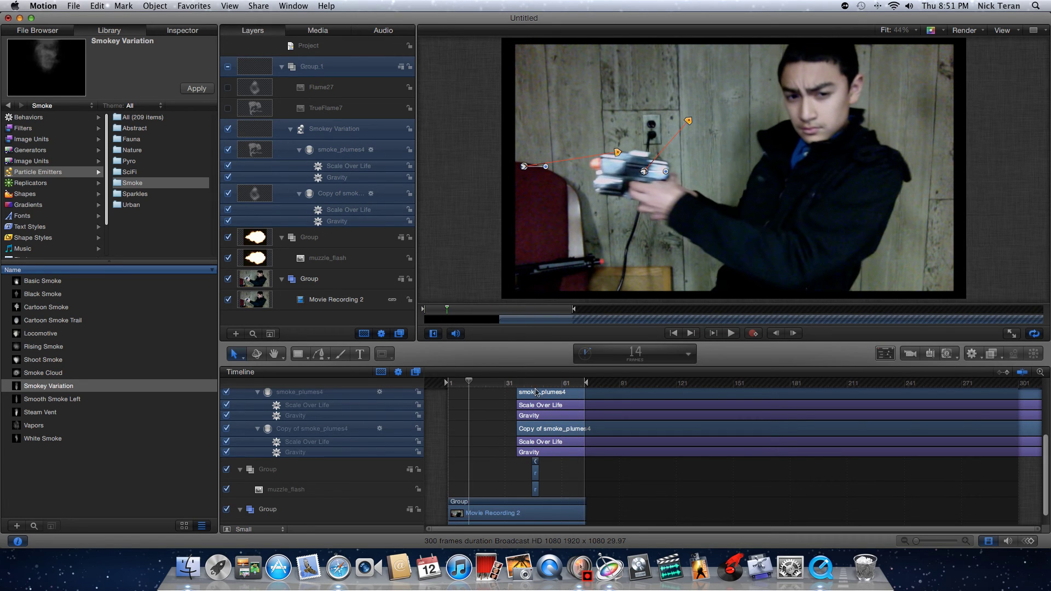
key(space)
drag(526, 167, 601, 196)
drag(606, 155, 542, 180)
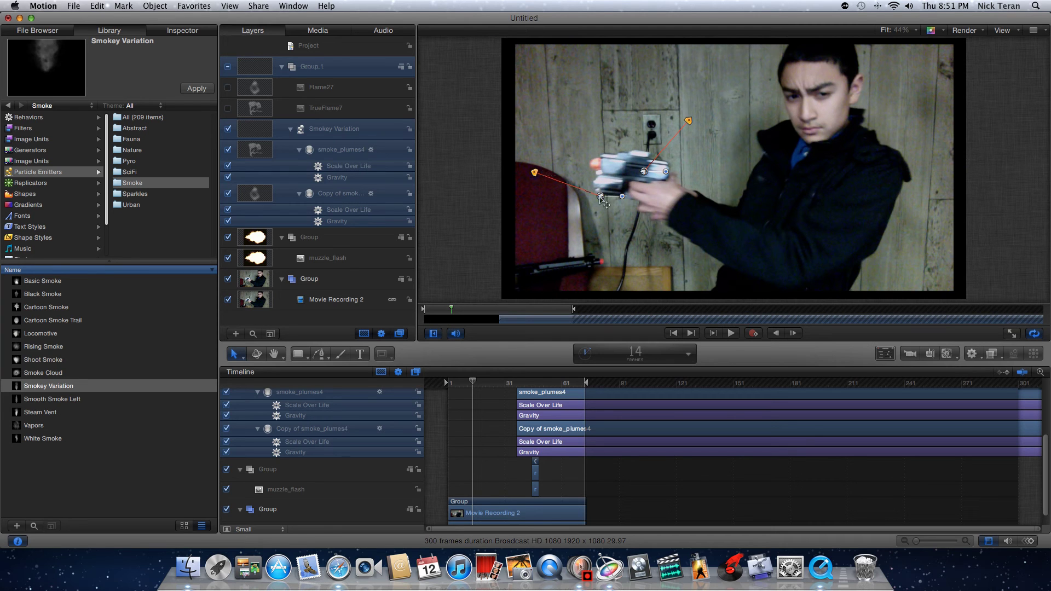
drag(602, 197, 520, 191)
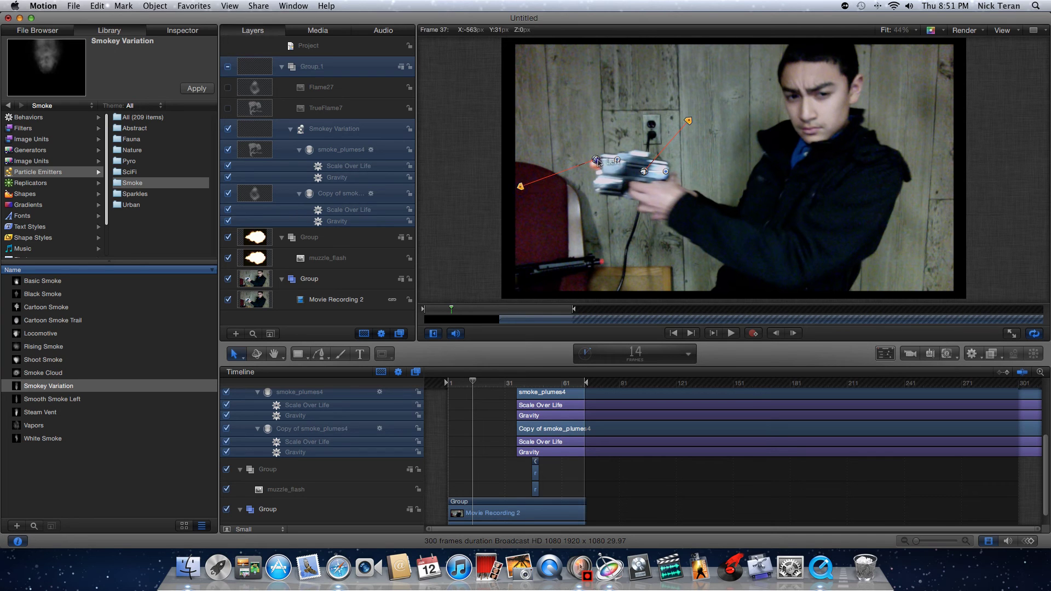
click(662, 190)
click(454, 199)
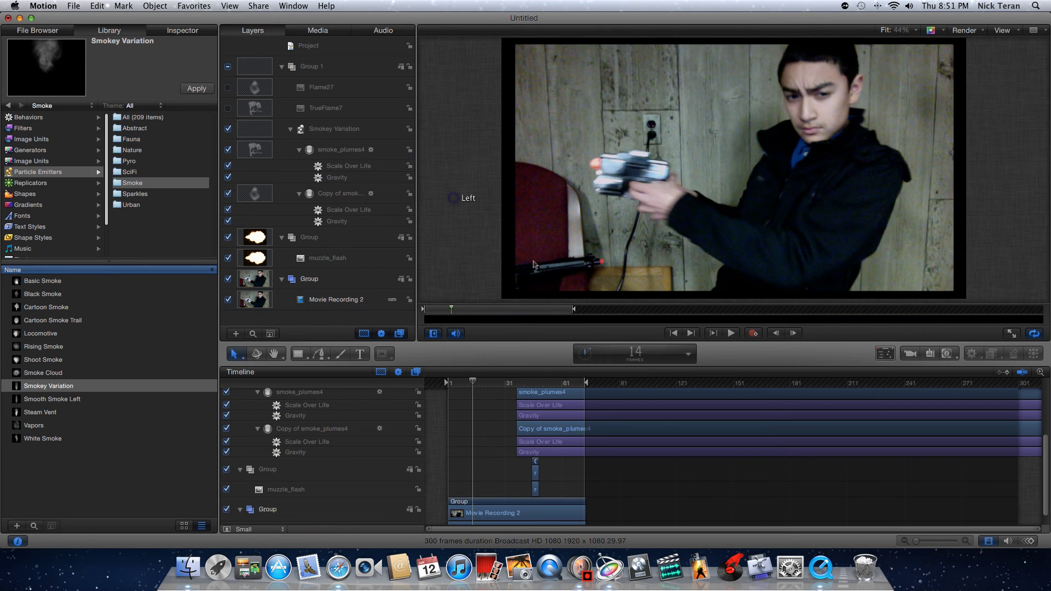
Step: Preview the smoke, then scrub the firing frames and settle on frame 36
click(519, 384)
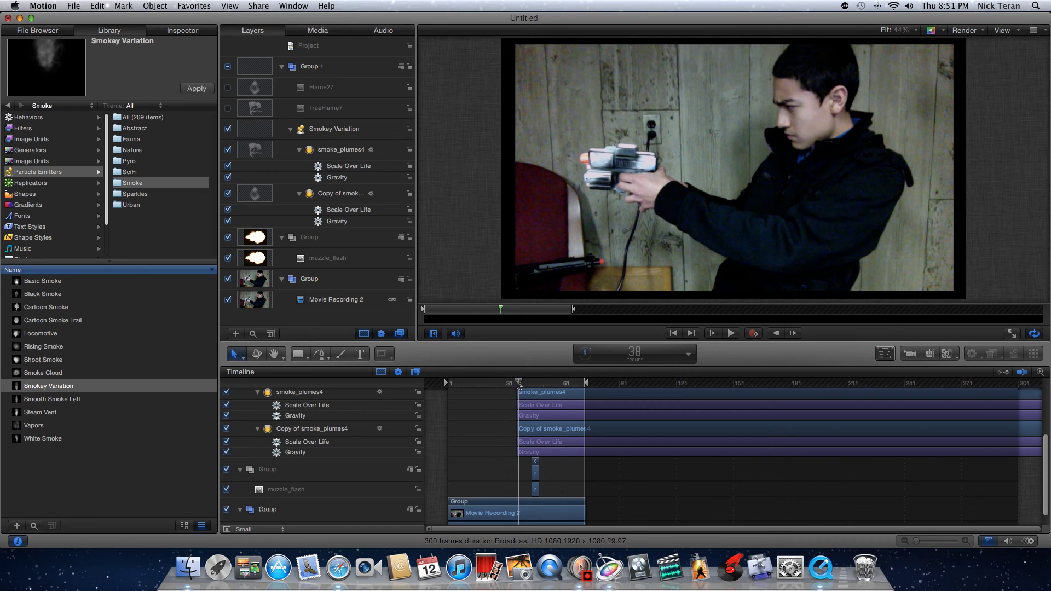
key(space)
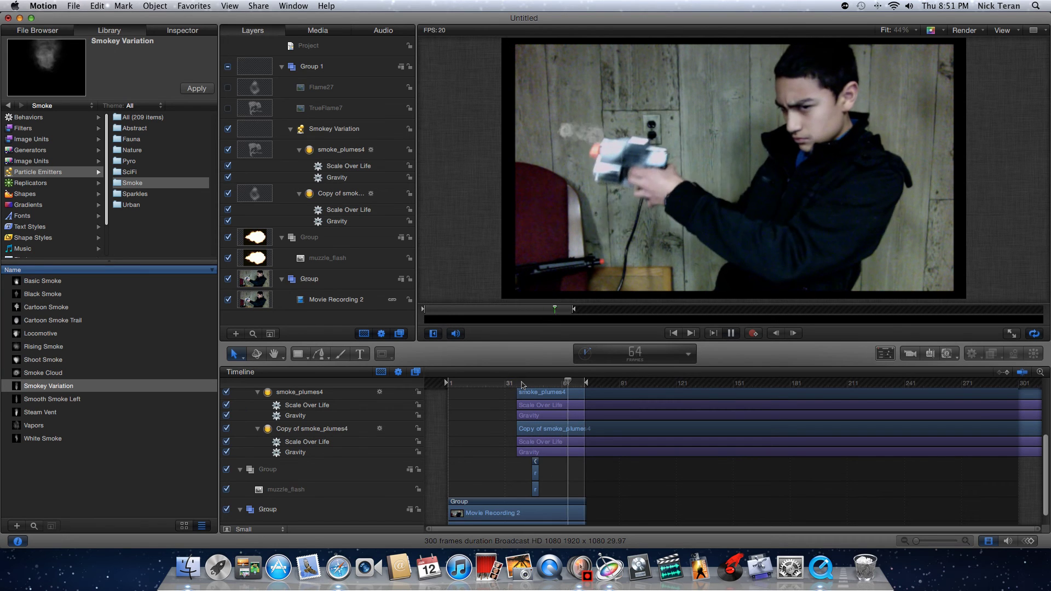
key(space)
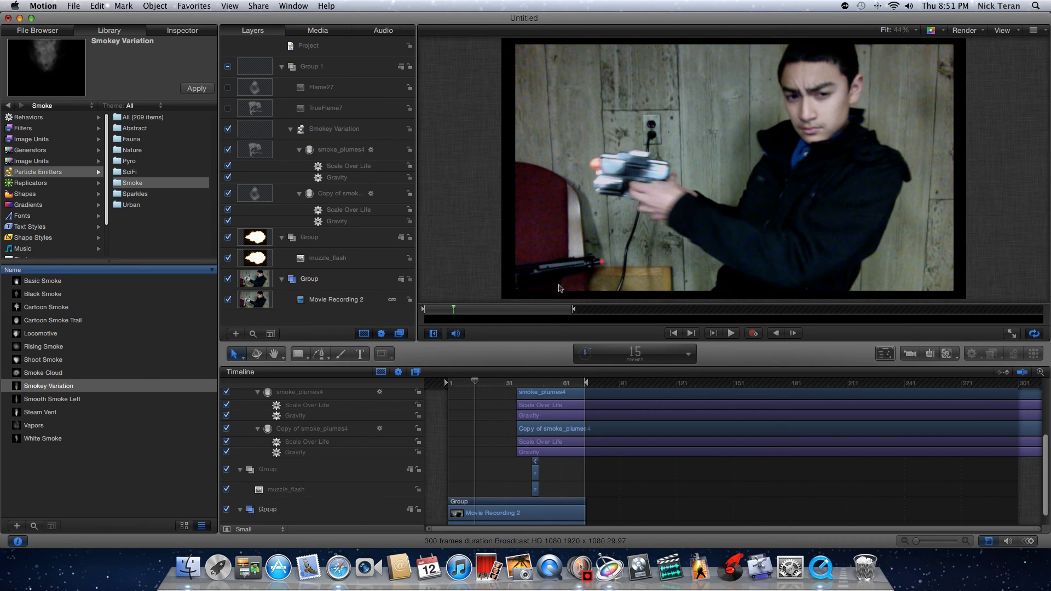
click(517, 385)
mouse_move(522, 382)
mouse_down()
mouse_move(569, 381)
mouse_move(516, 387)
mouse_up()
key(Left)
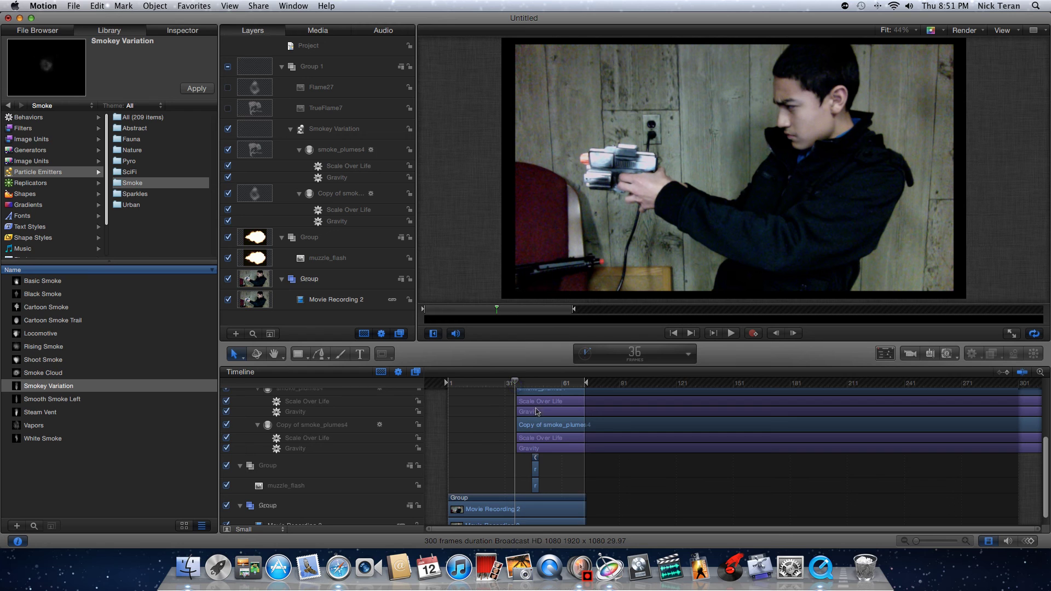
scroll(572, 473, up, 5)
Step: At frame 49 move the Smokey Variation emitter and path point onto the barrel
click(559, 406)
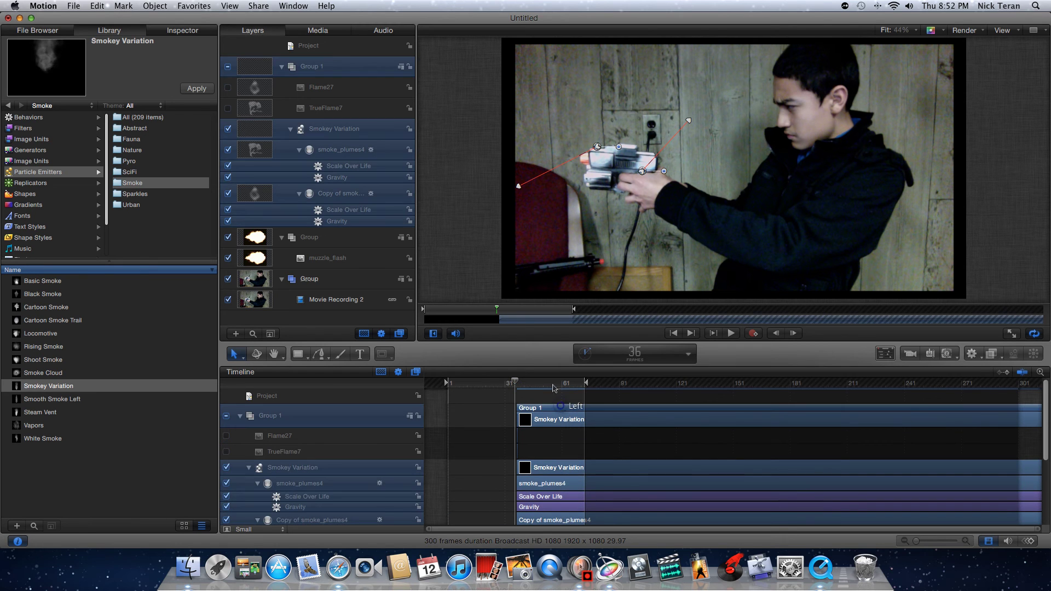
drag(518, 385, 569, 385)
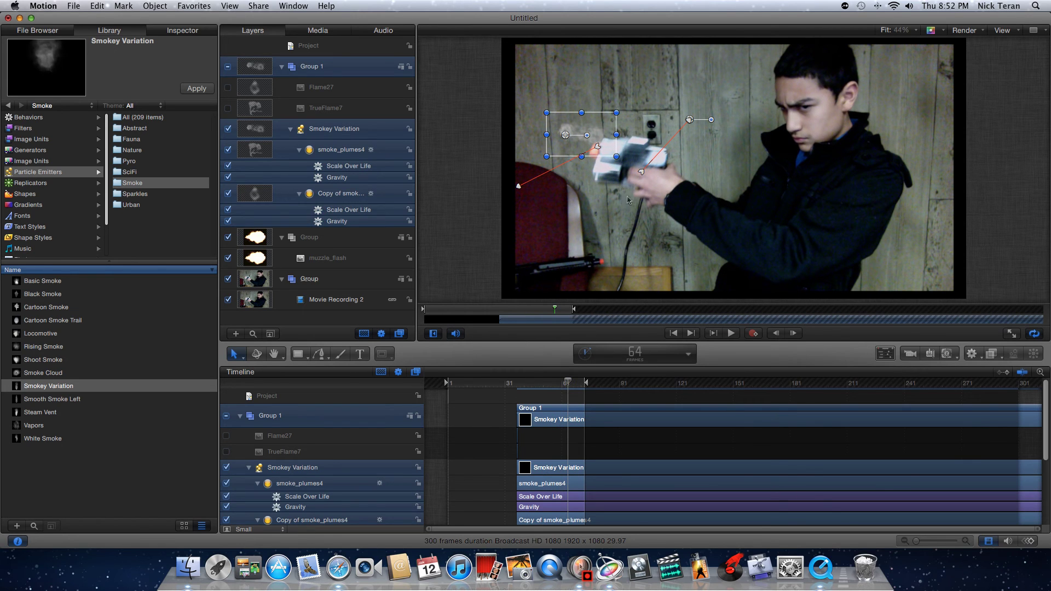
drag(644, 176, 651, 185)
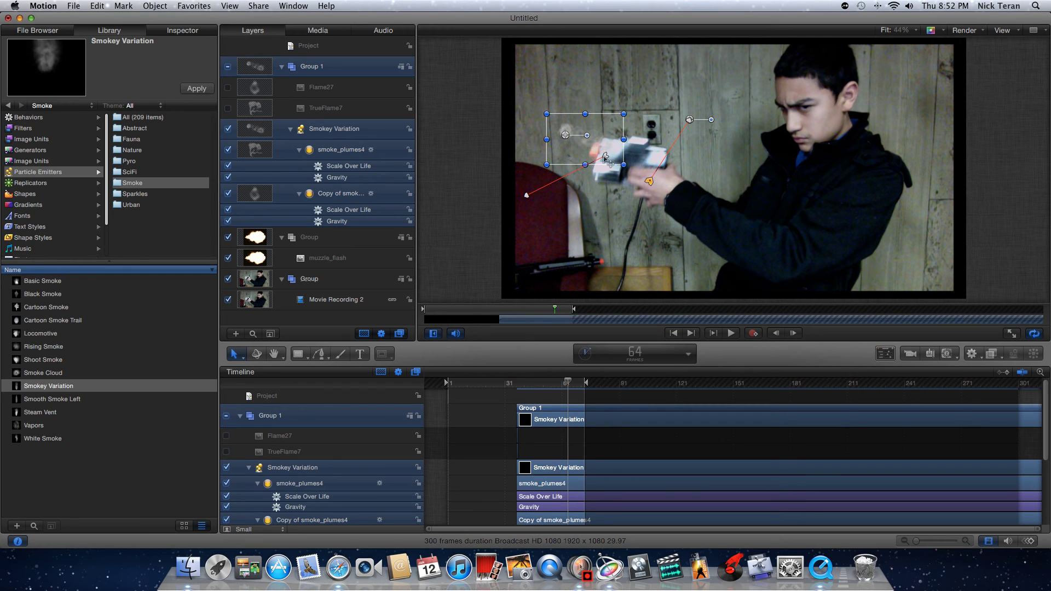
drag(605, 157, 612, 158)
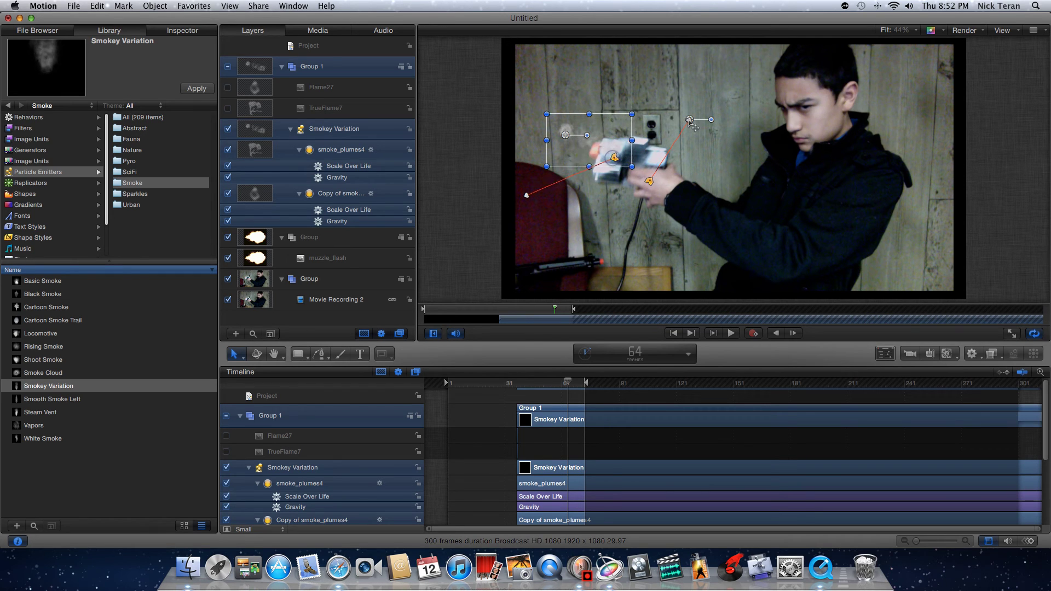
drag(690, 121, 629, 145)
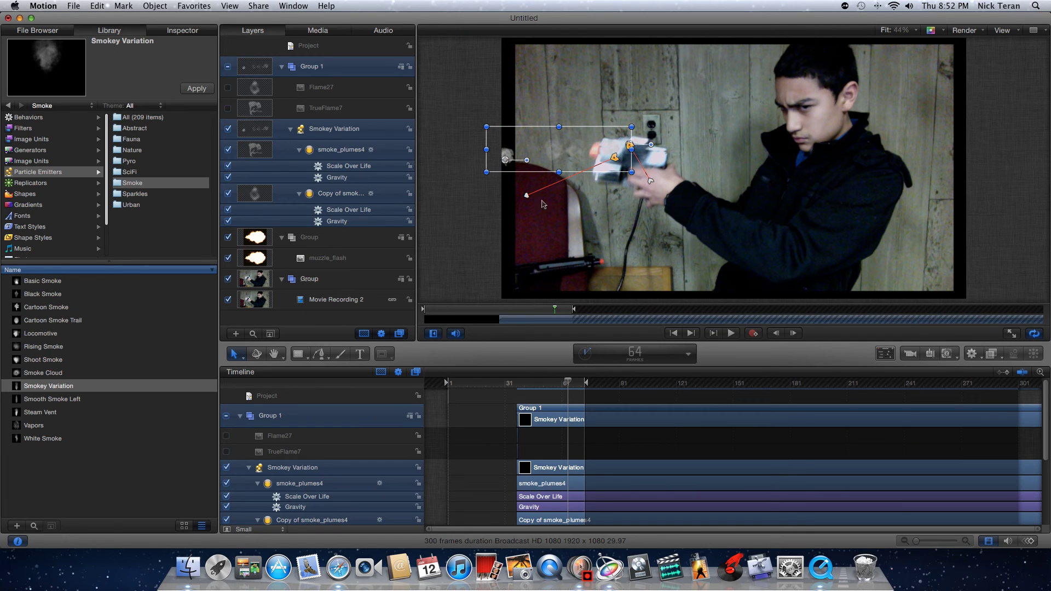
click(464, 221)
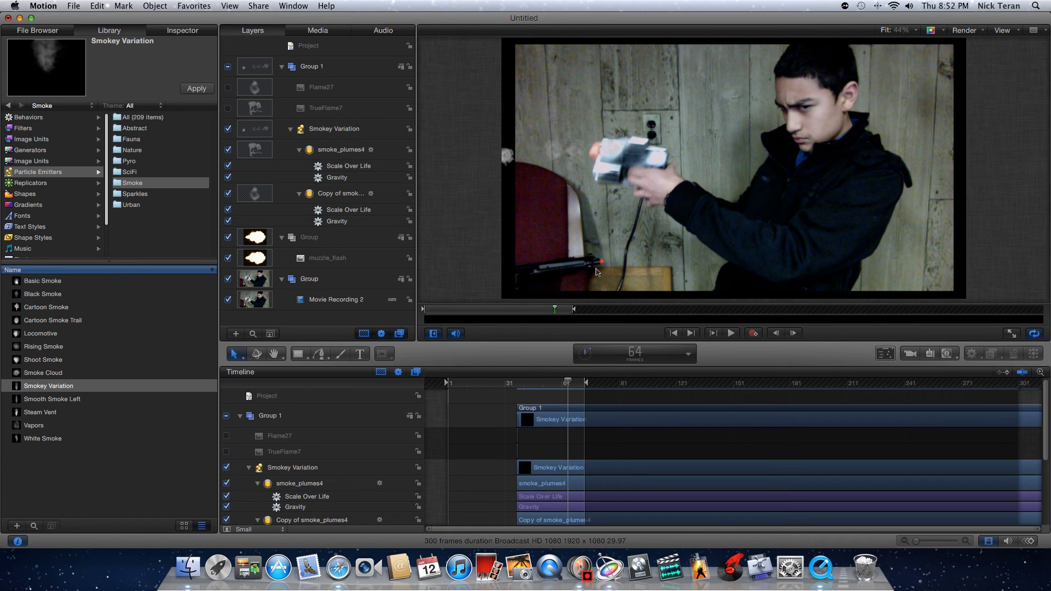
drag(569, 387, 507, 393)
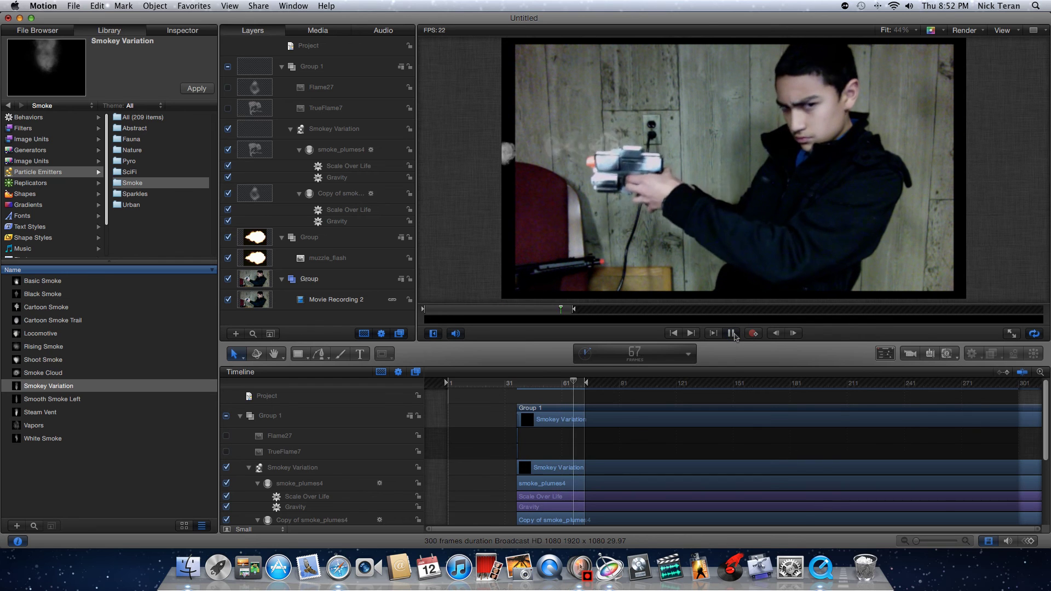
Step: Stop the loop, select Smokey Variation, and shift its emitter left at the muzzle-flash frame
click(732, 334)
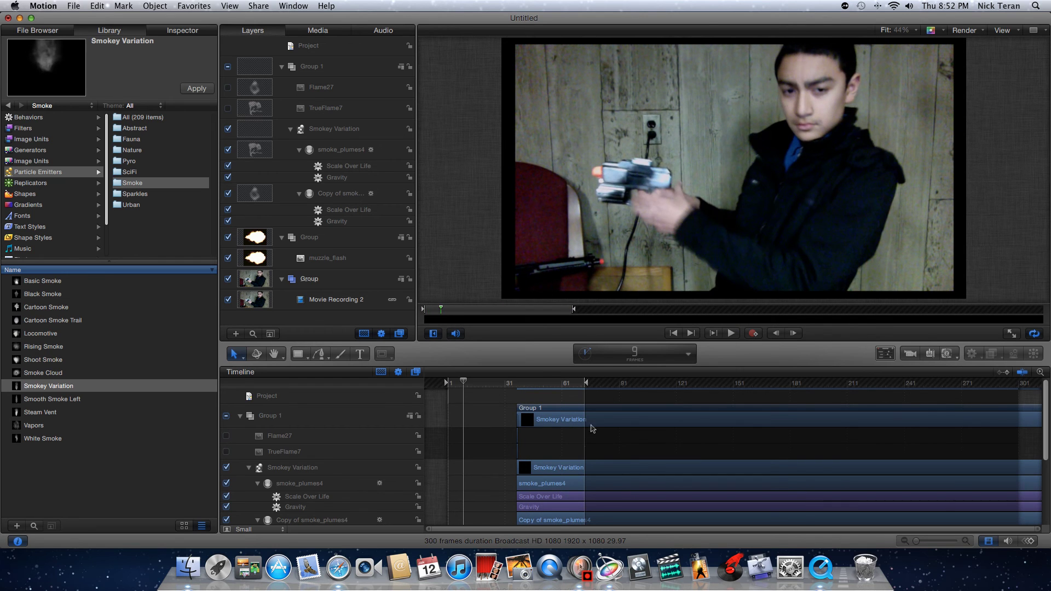
scroll(559, 454, down, 5)
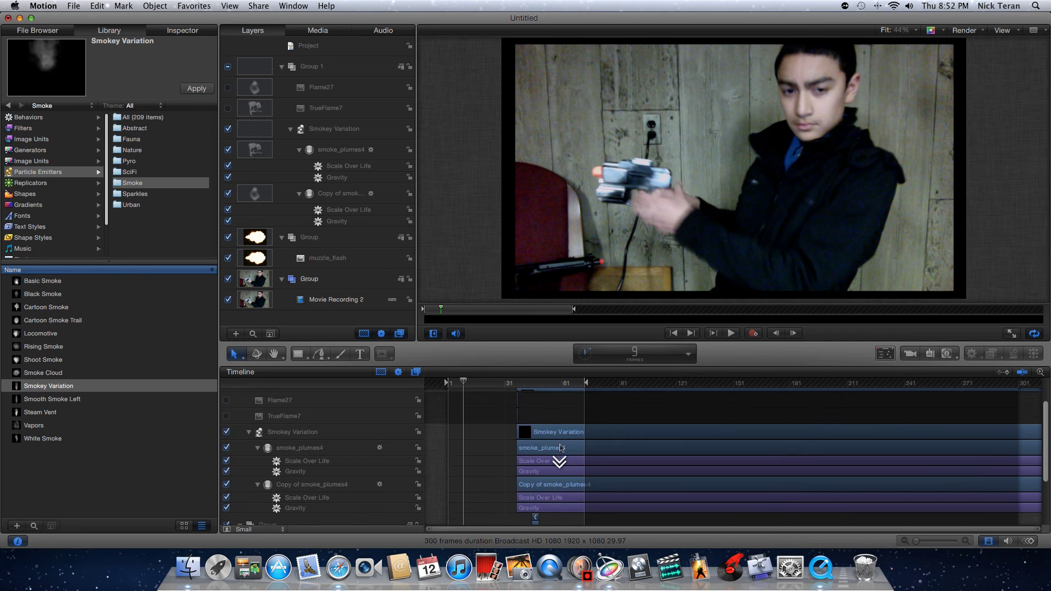
scroll(572, 383, up, 5)
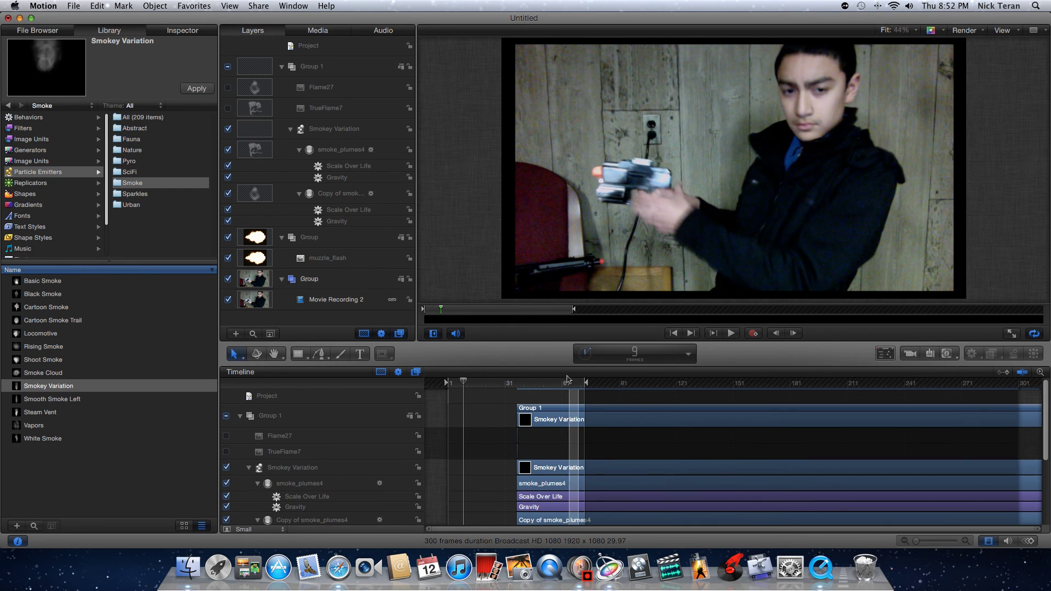
click(605, 174)
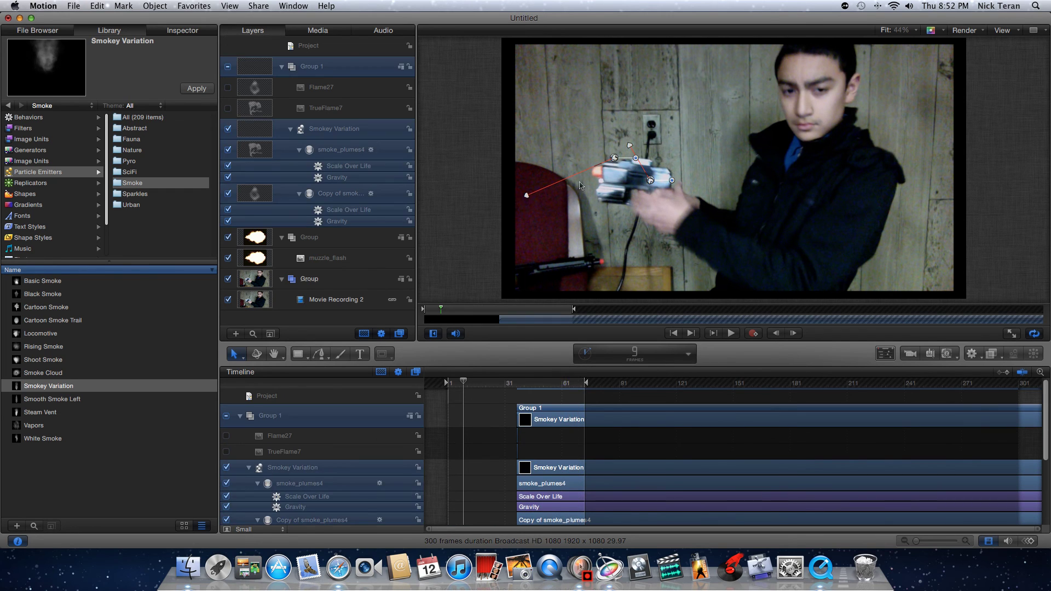
drag(464, 384, 565, 383)
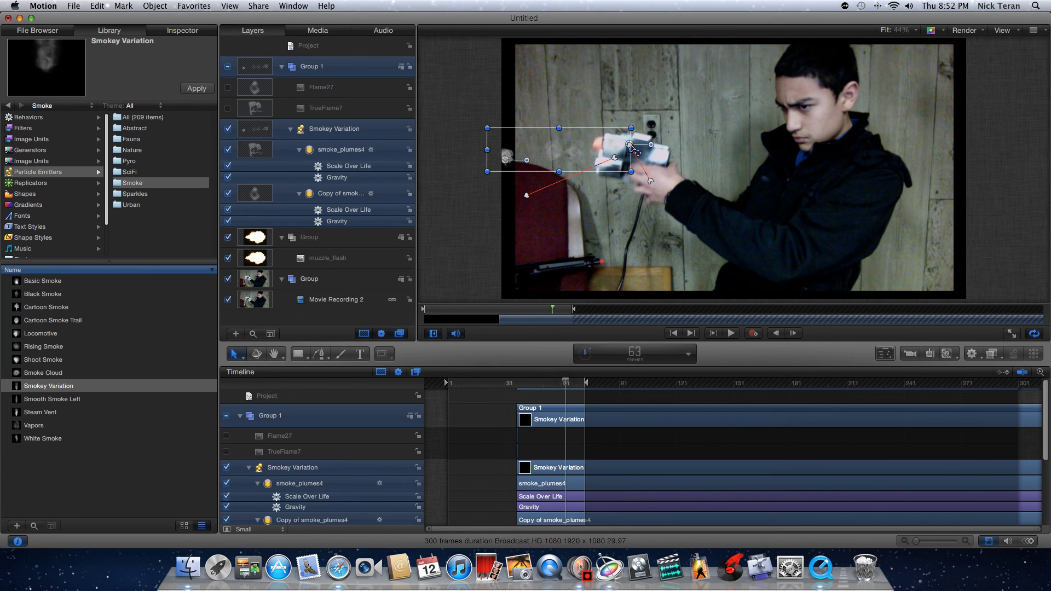
drag(632, 146, 594, 159)
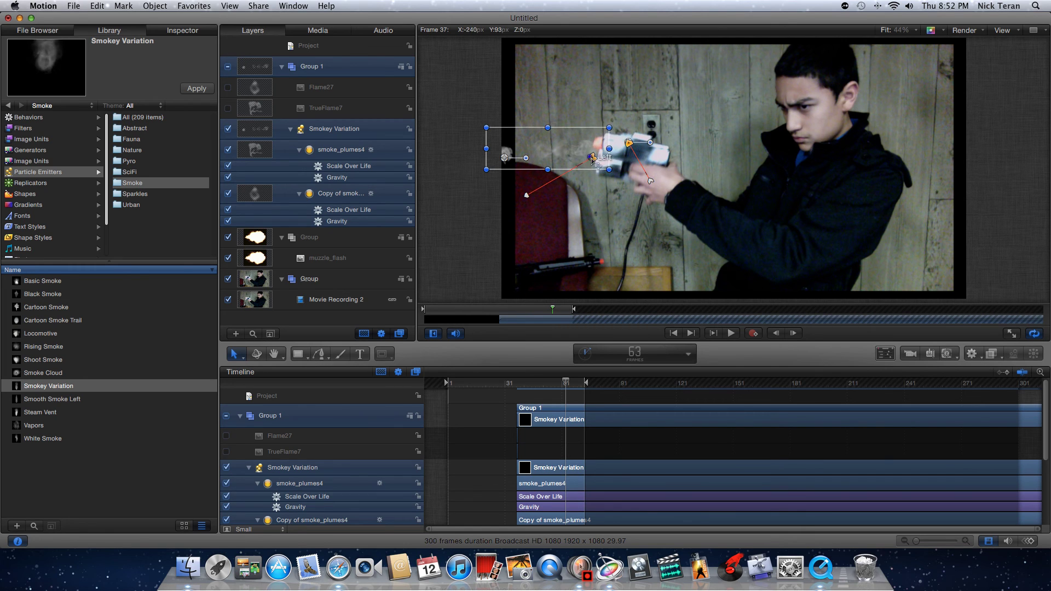
Step: Deselect the emitter, return to the first frame, and play the whole shot
click(509, 384)
click(438, 206)
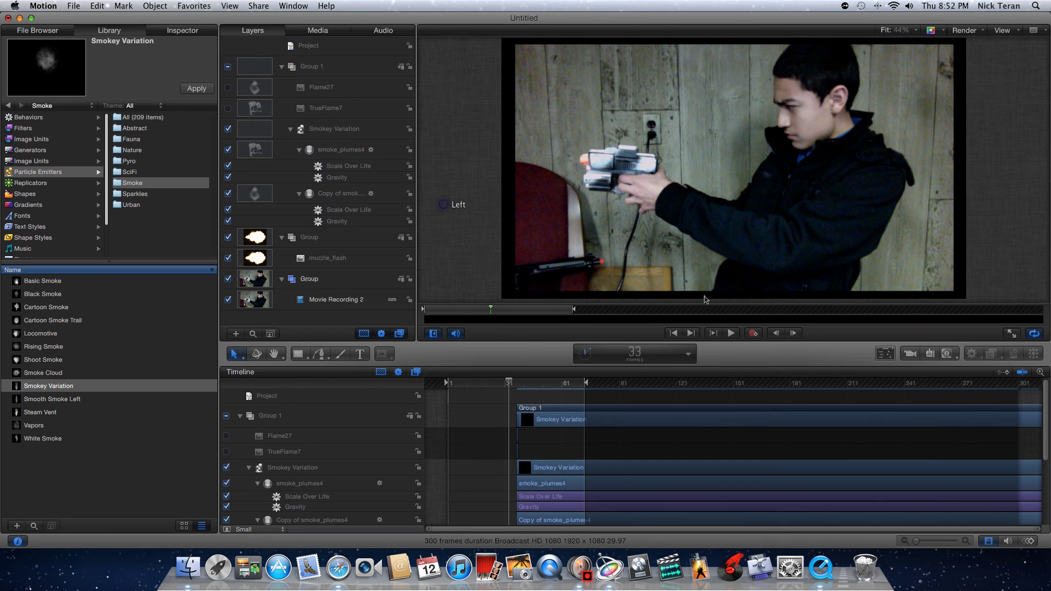
click(674, 334)
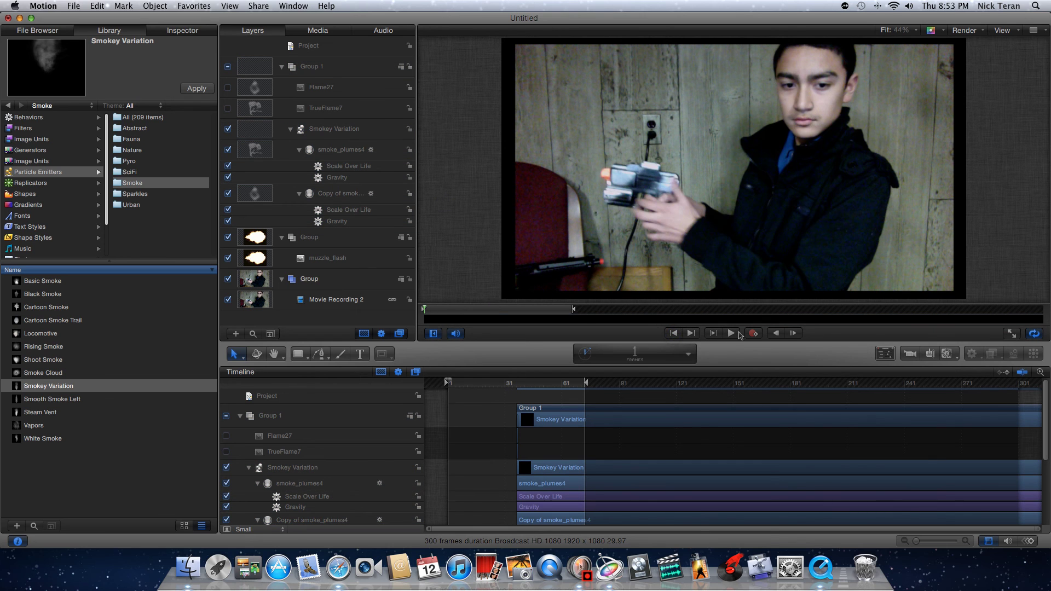
click(731, 334)
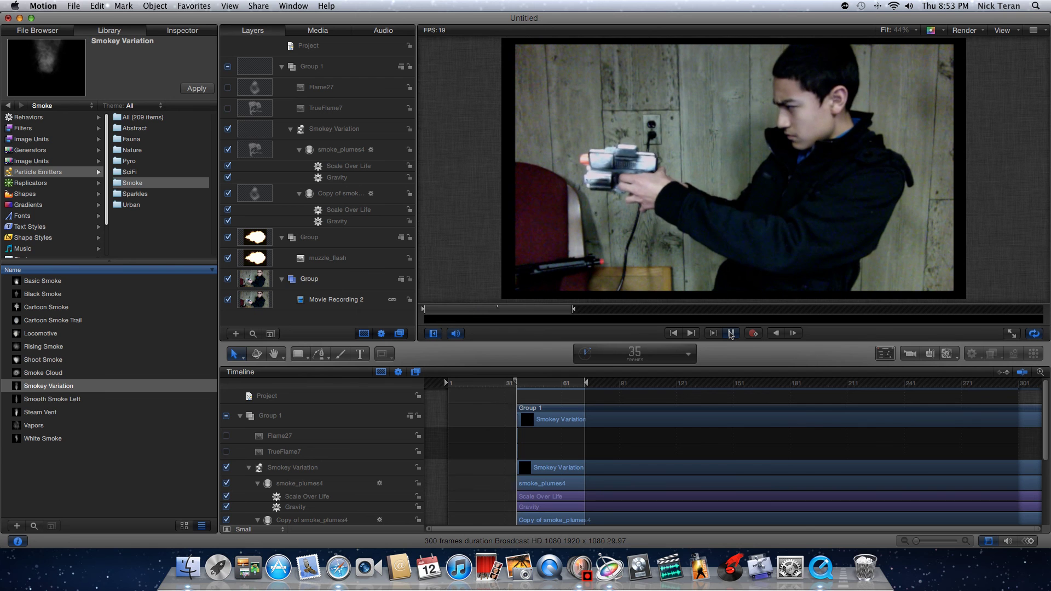